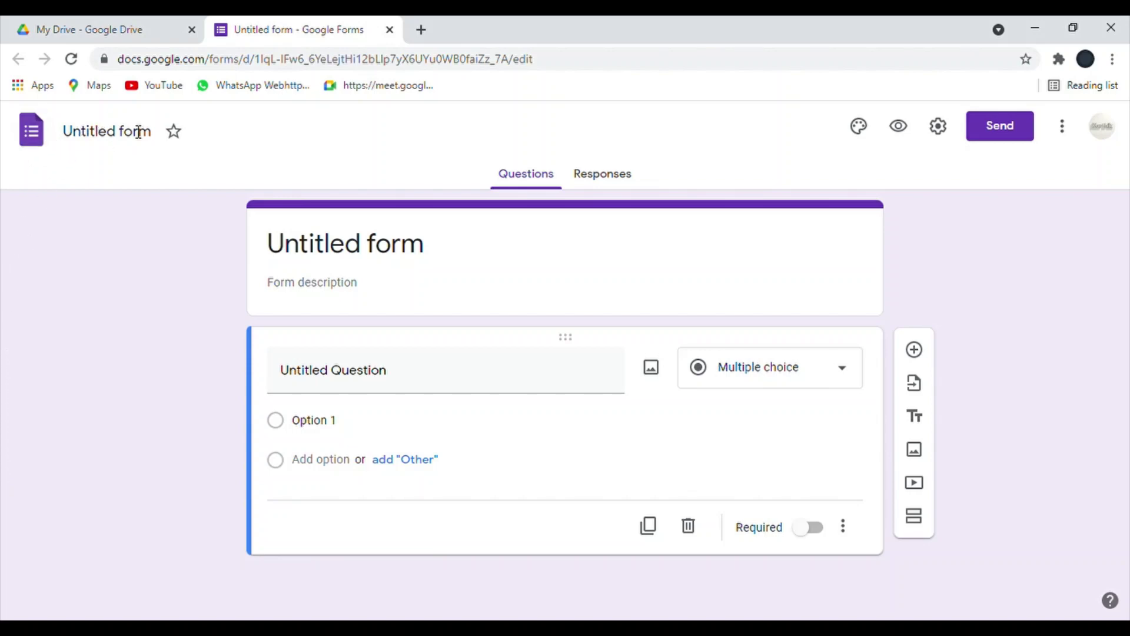
Rename the untitled form as "Quiz Competition" and move on to its title.
click(106, 131)
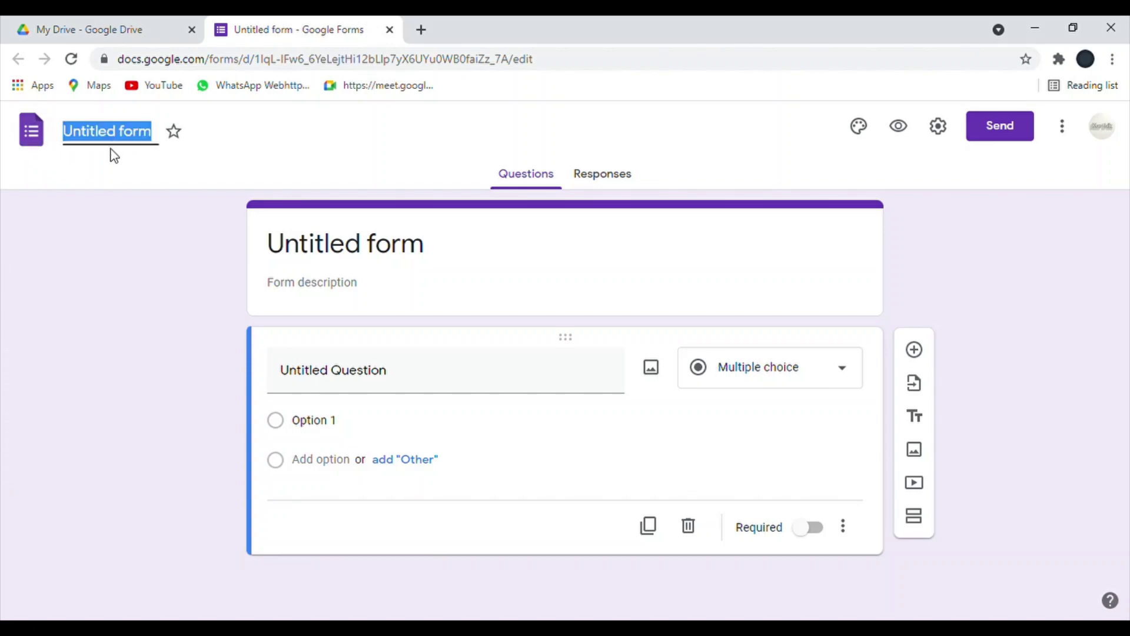
text(Quiz)
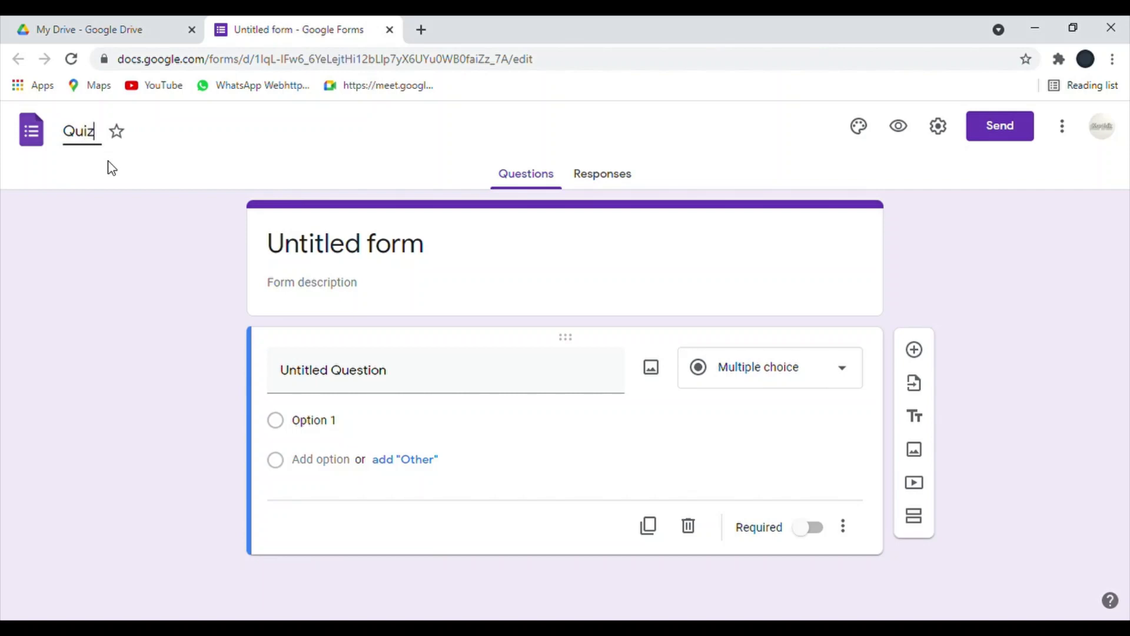
text( Com)
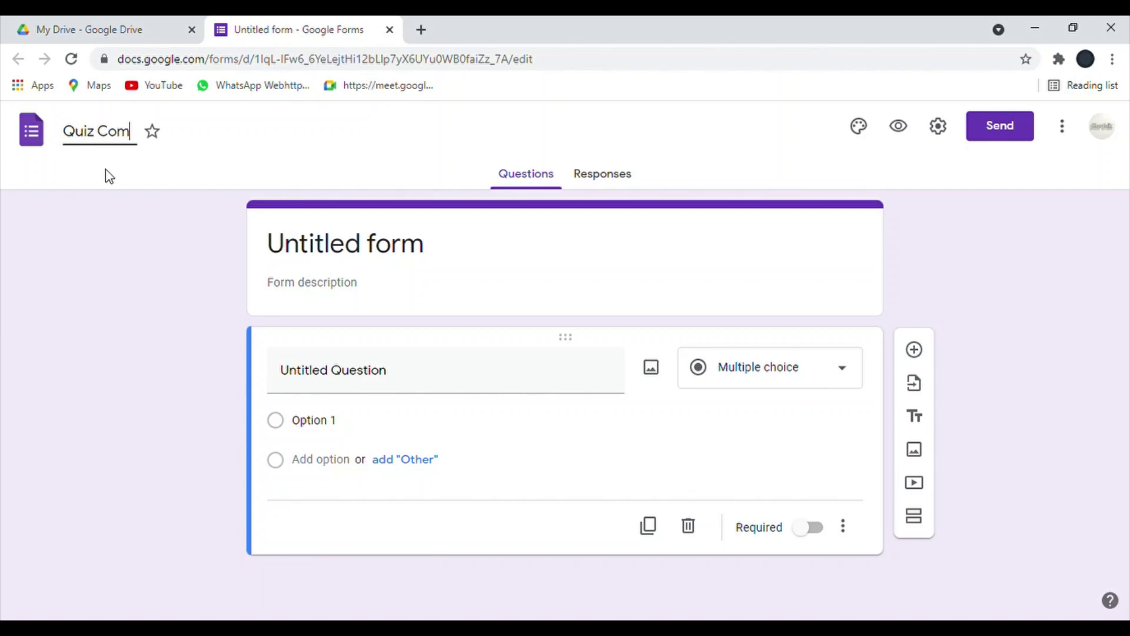
text(petition)
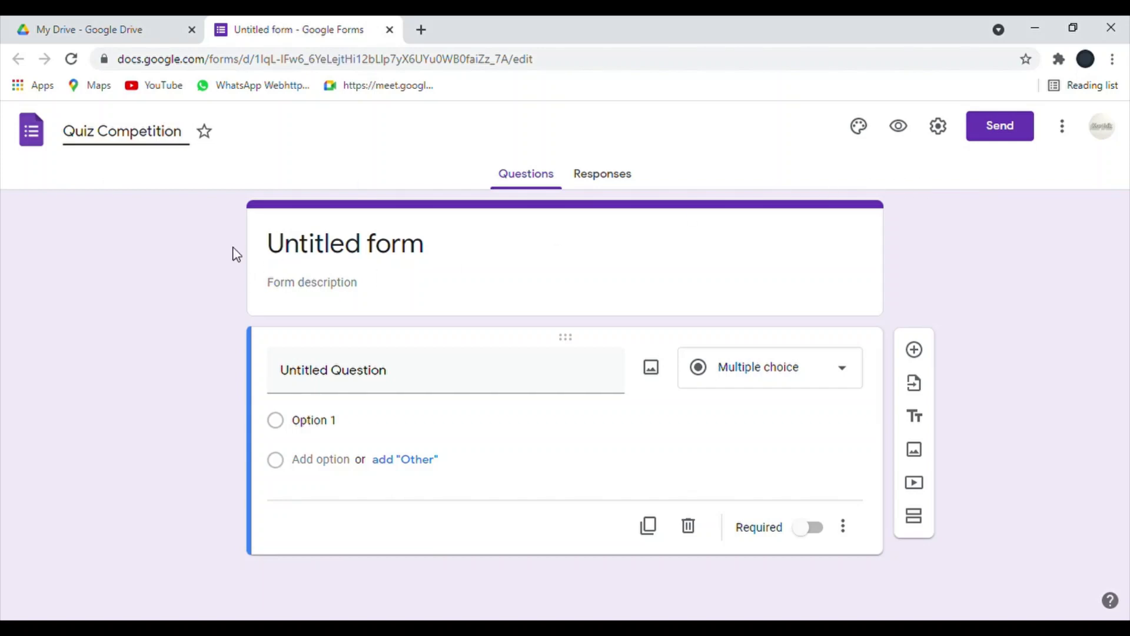
click(305, 245)
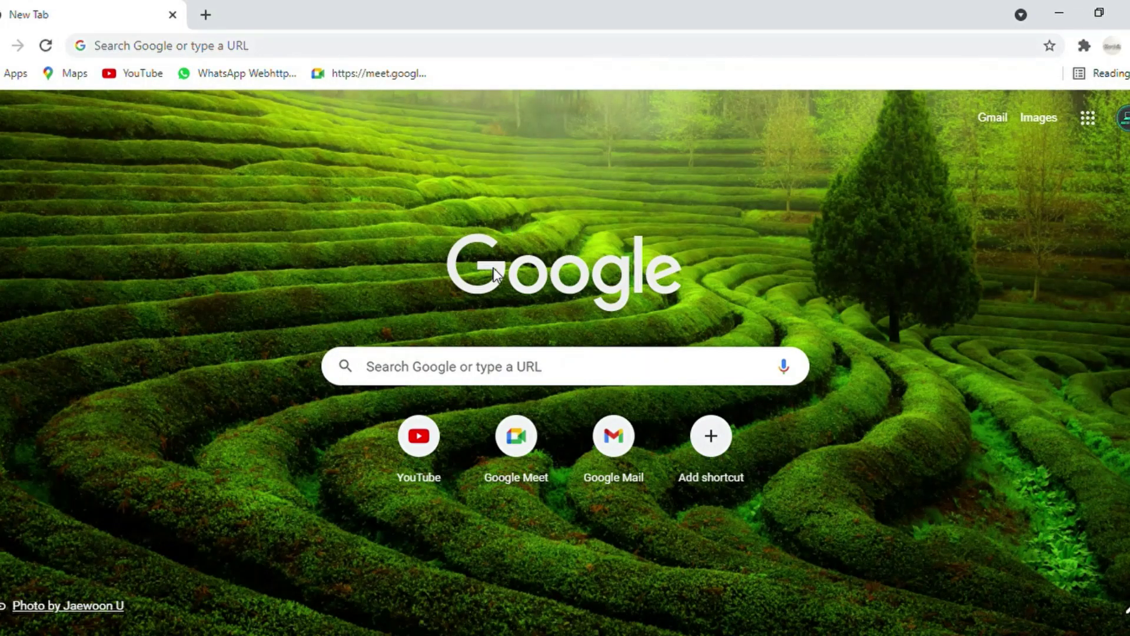
Open Google Drive from the browser's start page and create a new blank Google Form.
click(1088, 120)
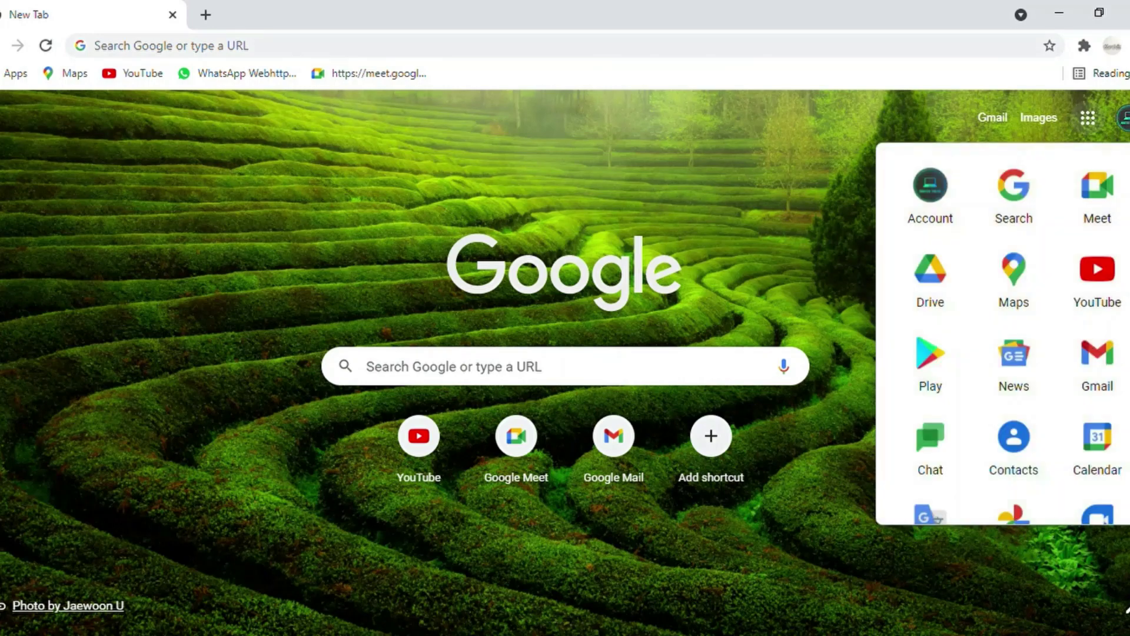
click(927, 298)
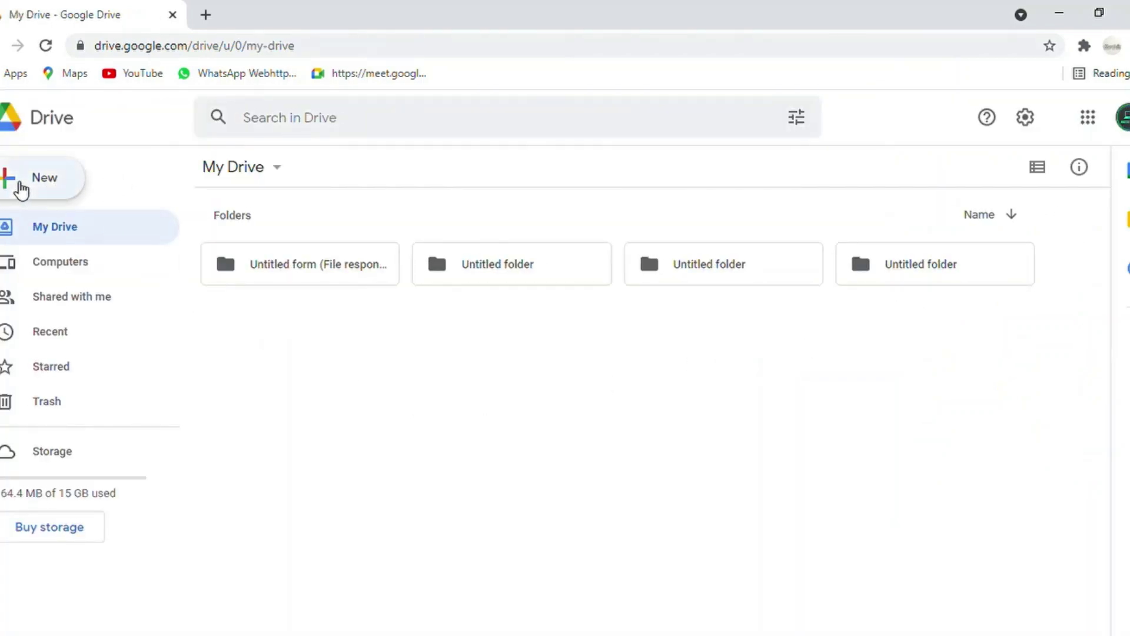
click(18, 187)
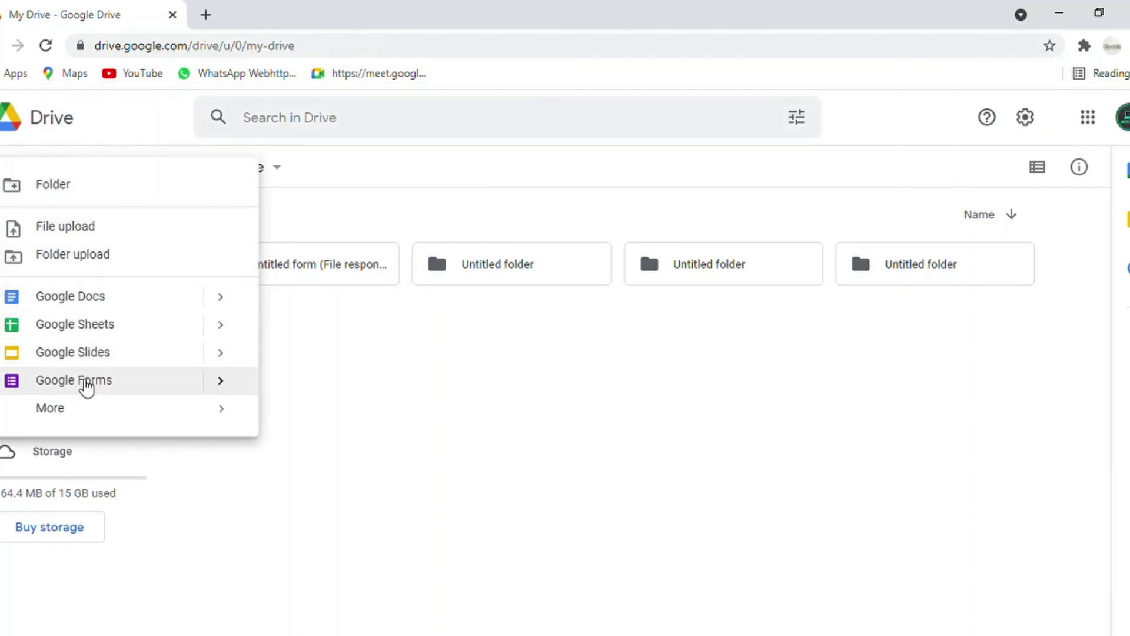
click(86, 384)
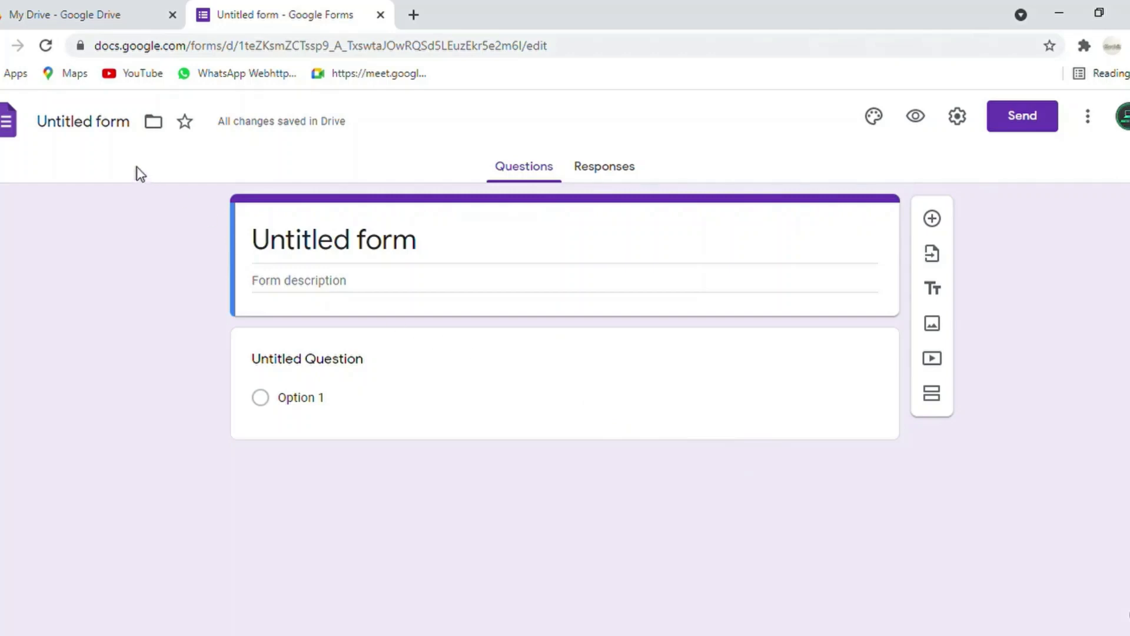
Rename the new form as "Independence Day Quiz Competition" and carry that name over to the form's title.
click(83, 128)
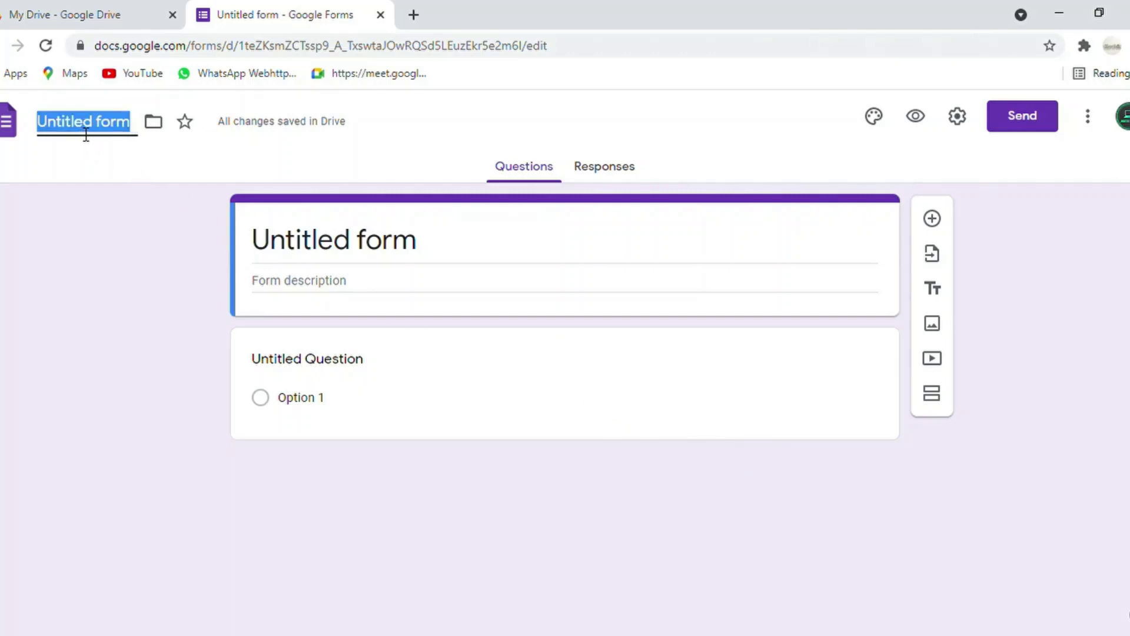
key(BackSpace)
text(Indepe)
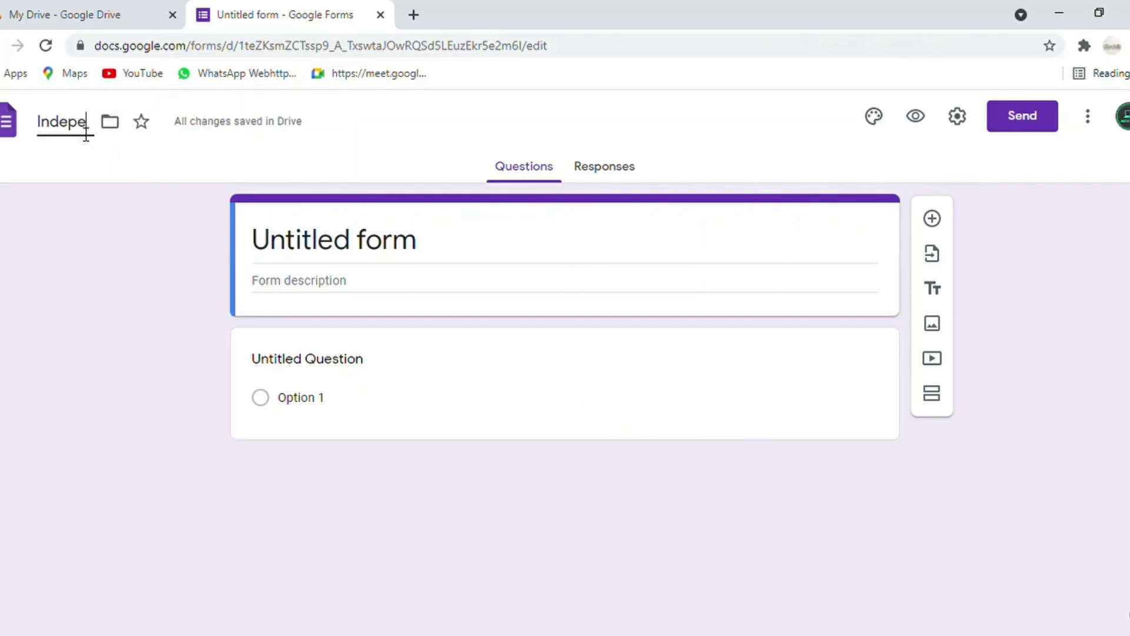
text(ndenc)
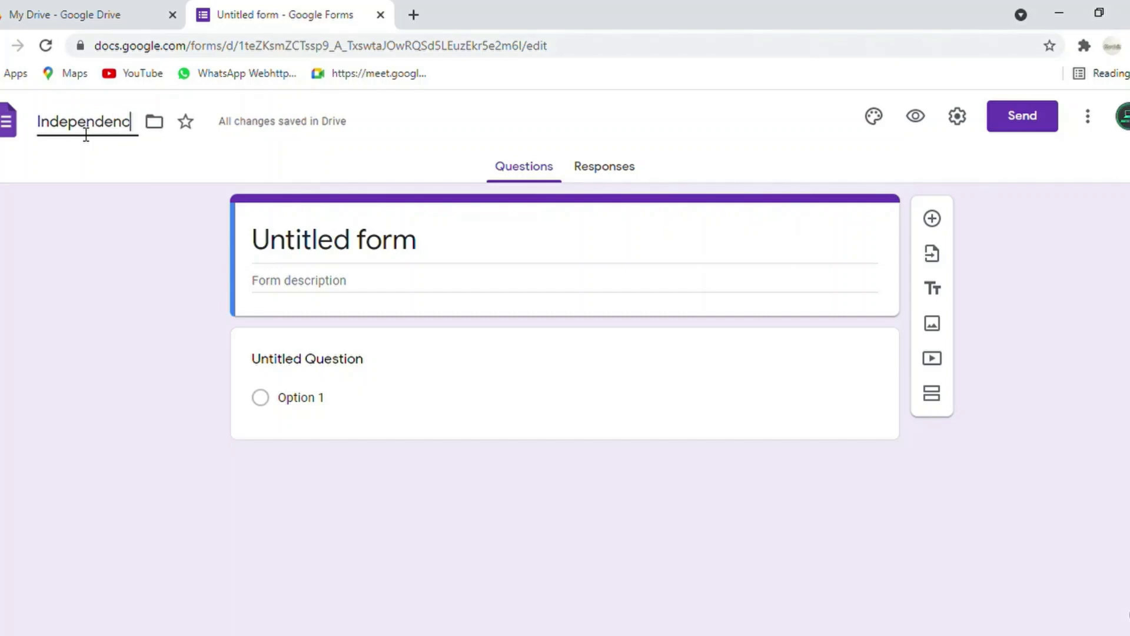
text(e Day )
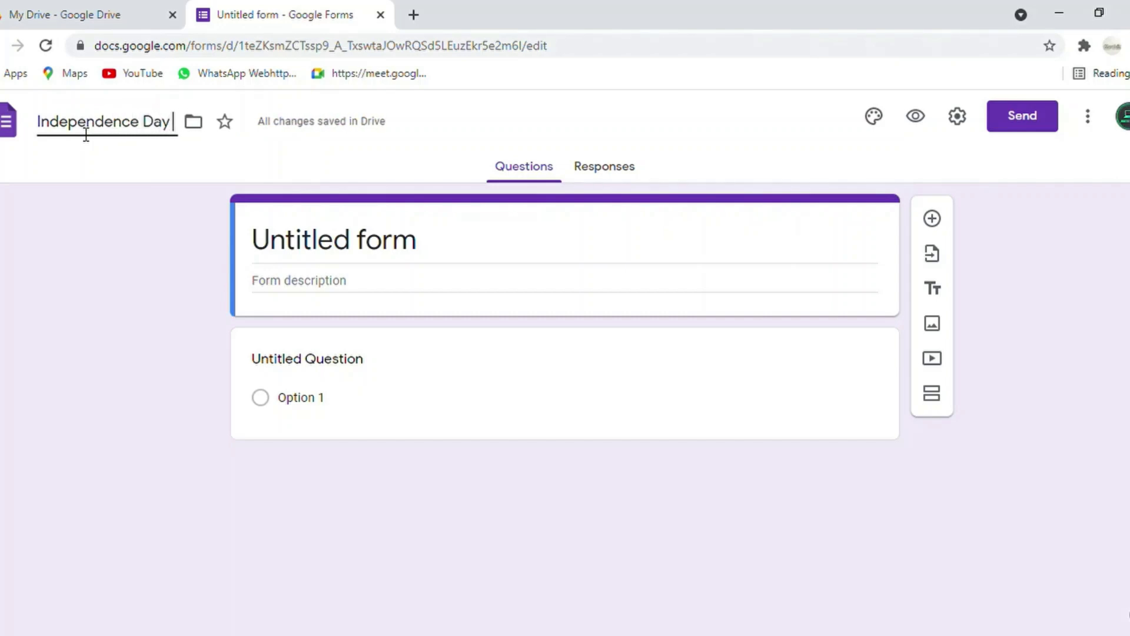
text(Quiz)
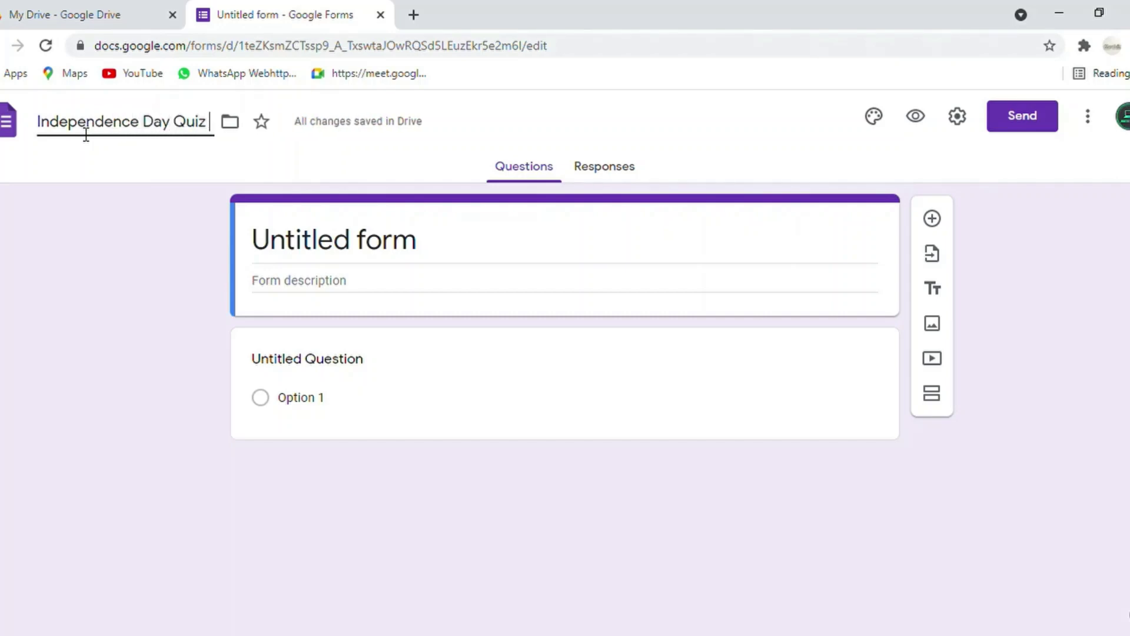
text( Comp)
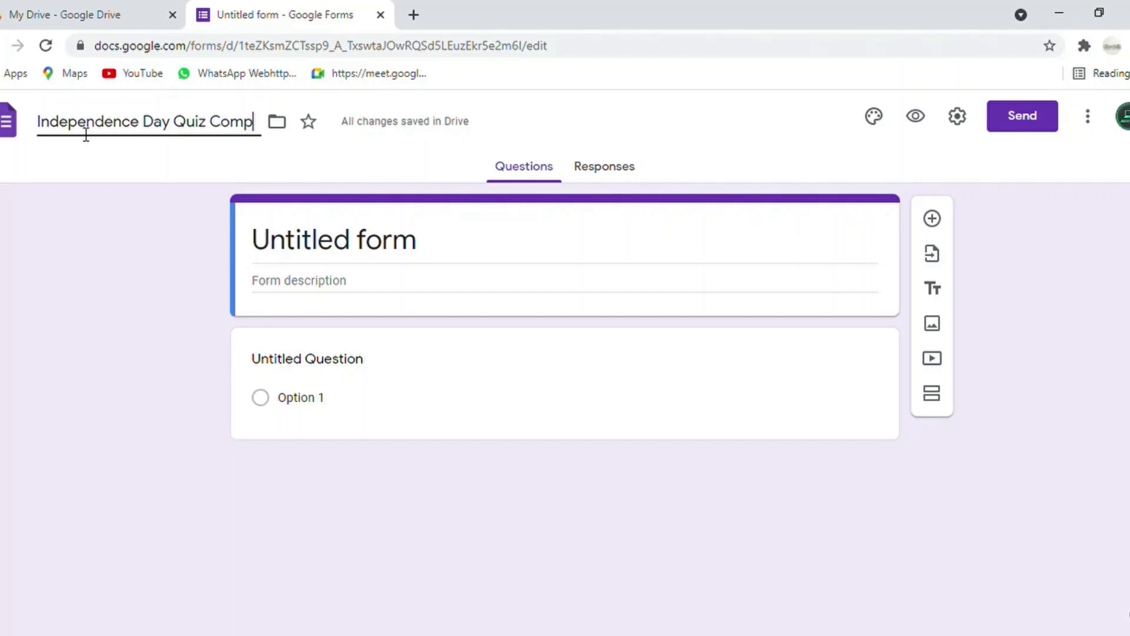
text(eti)
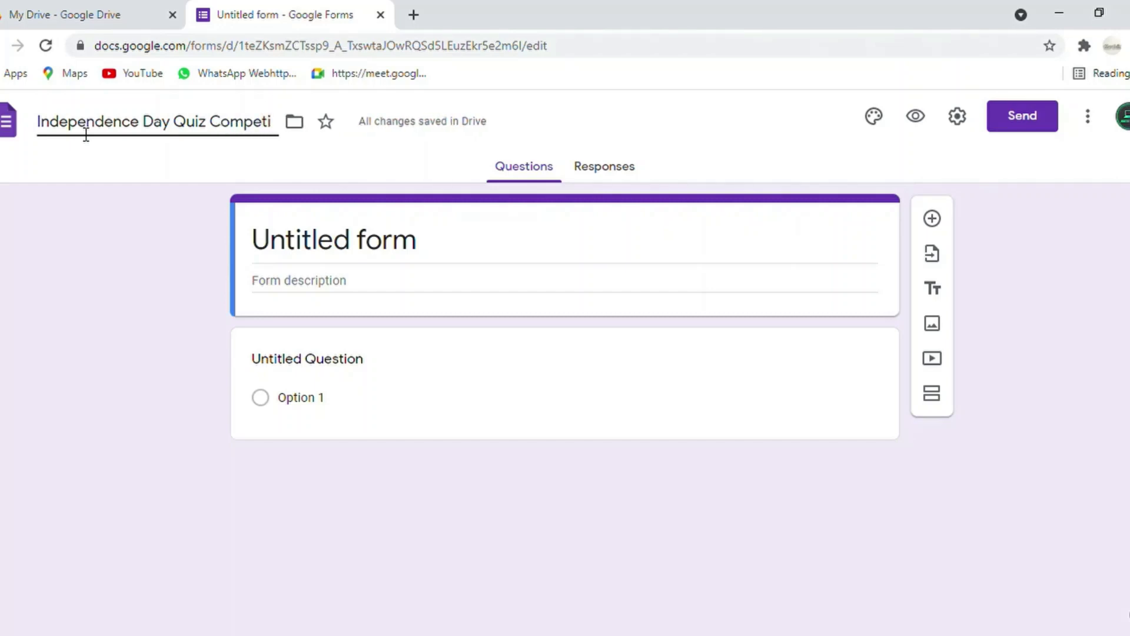
text(tion)
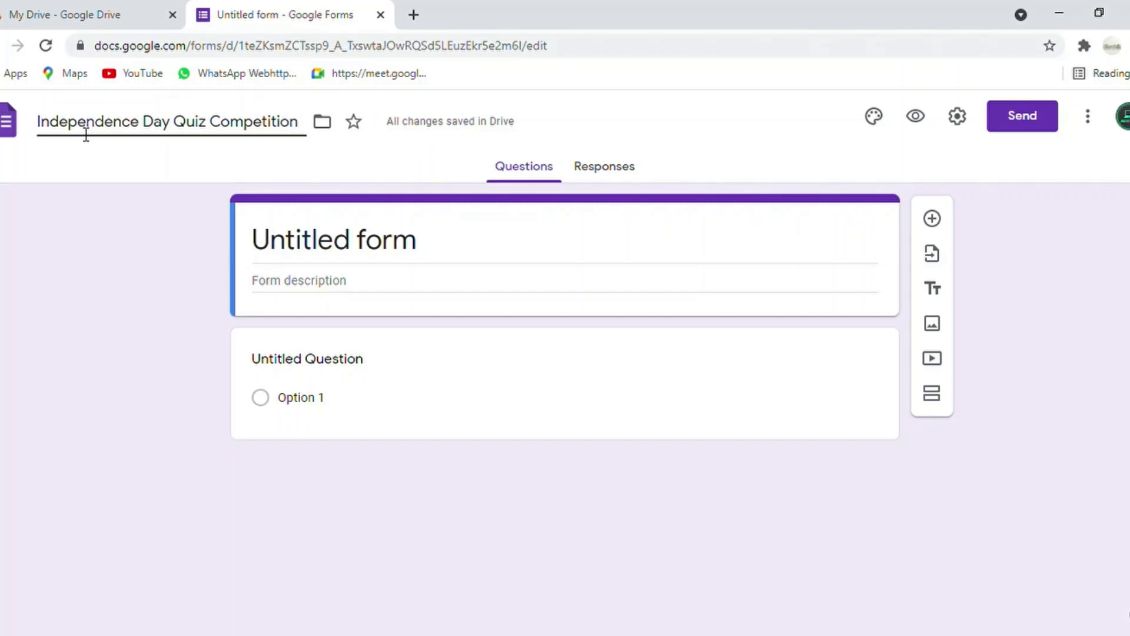
click(306, 246)
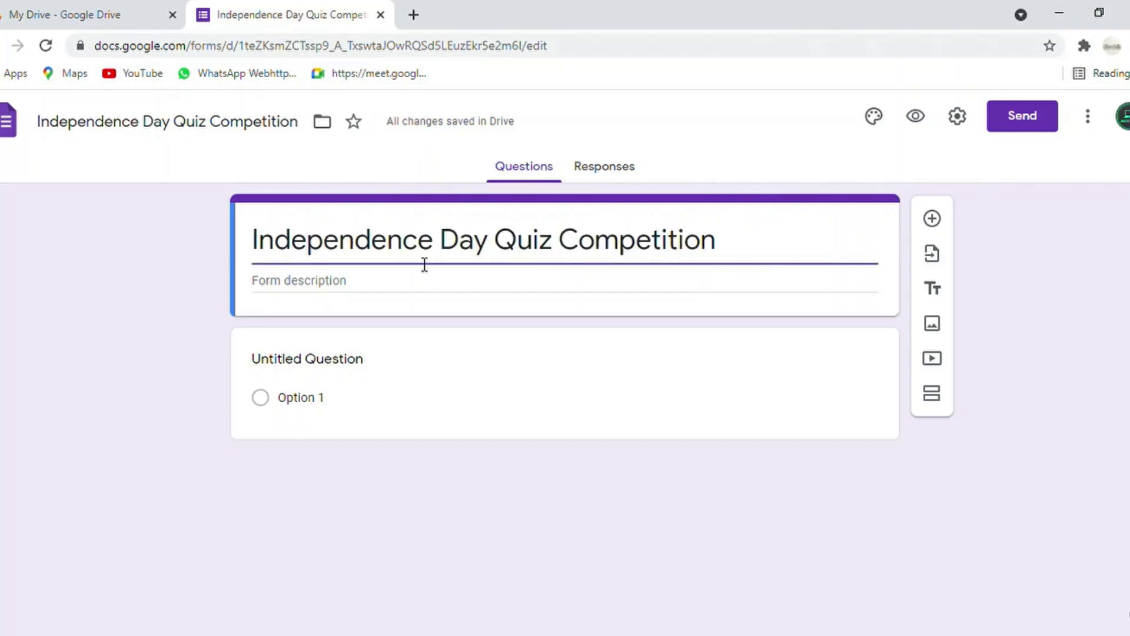
key(Right)
key(Right)
key(Right)
key(Right)
Begin the form description with the lines "Master Tricks Channel" and "For classes,".
click(343, 290)
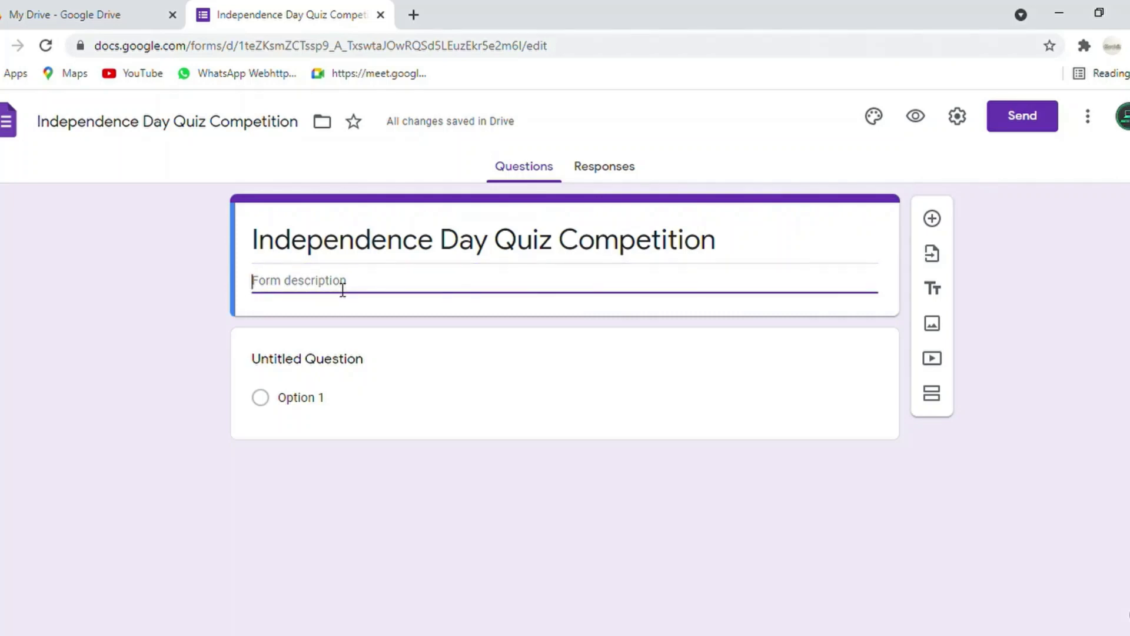
text(Maste)
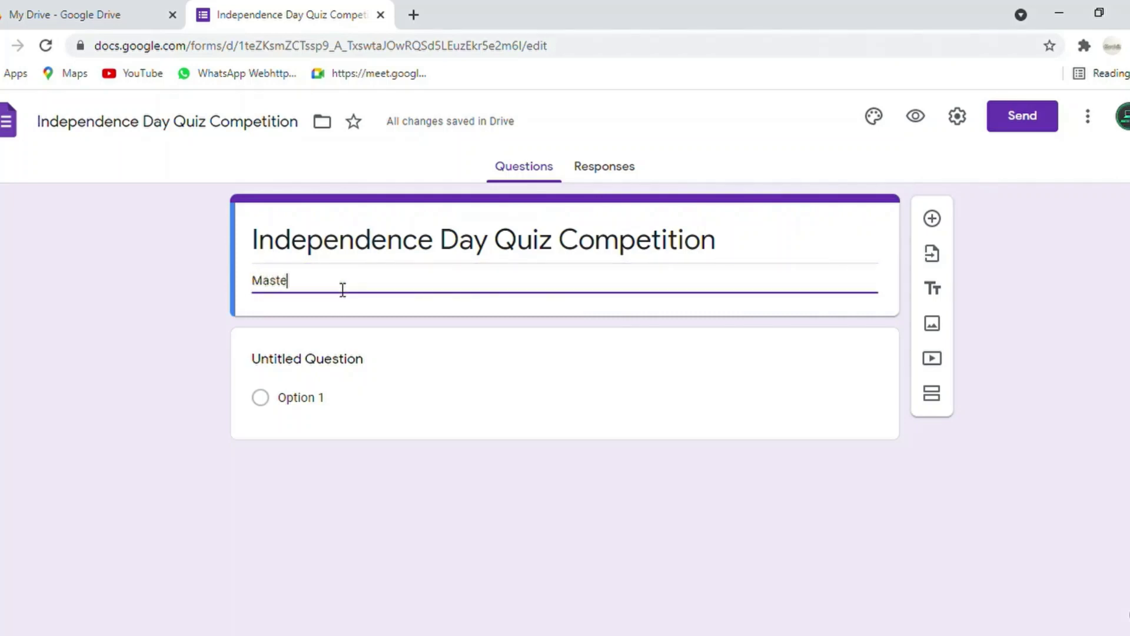
text(r Tricks )
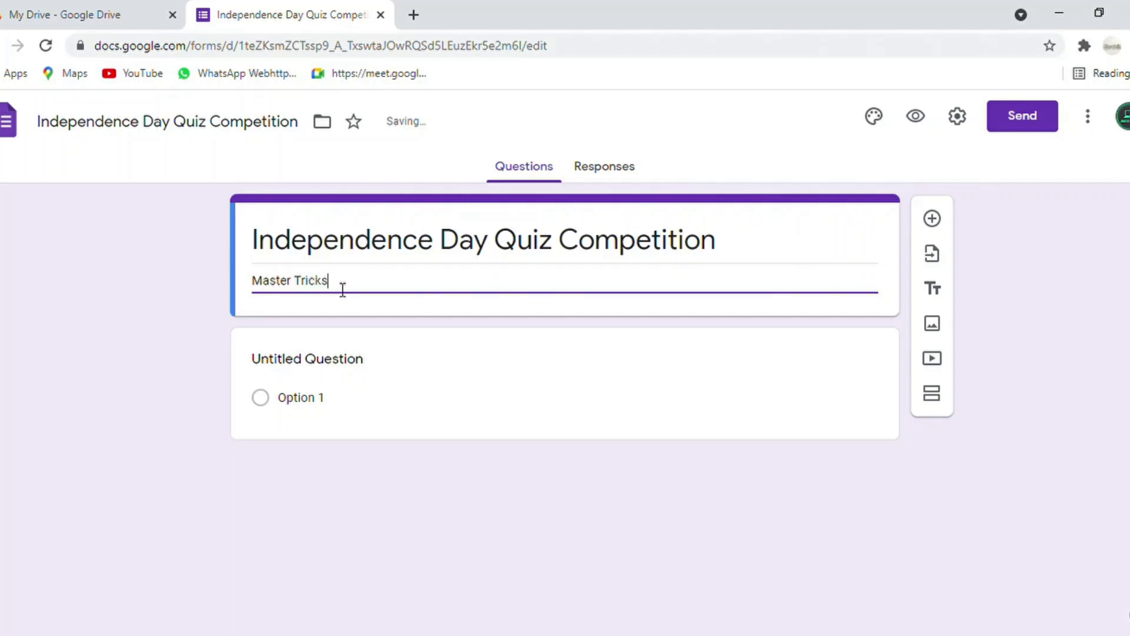
text(Channel)
key(Return)
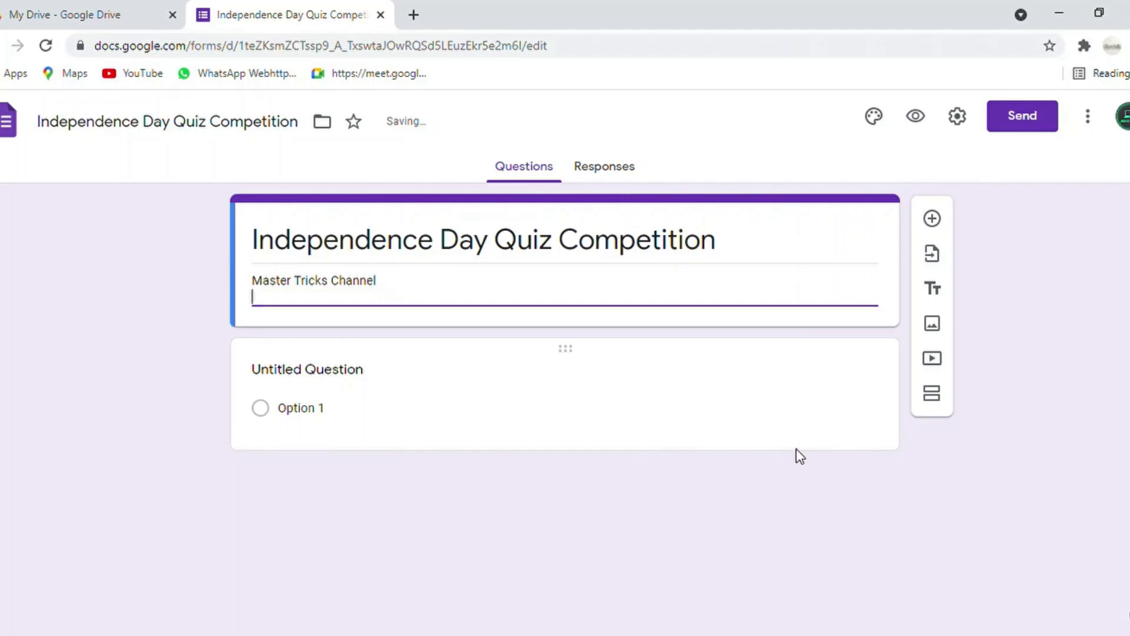
text(For classes,)
key(Return)
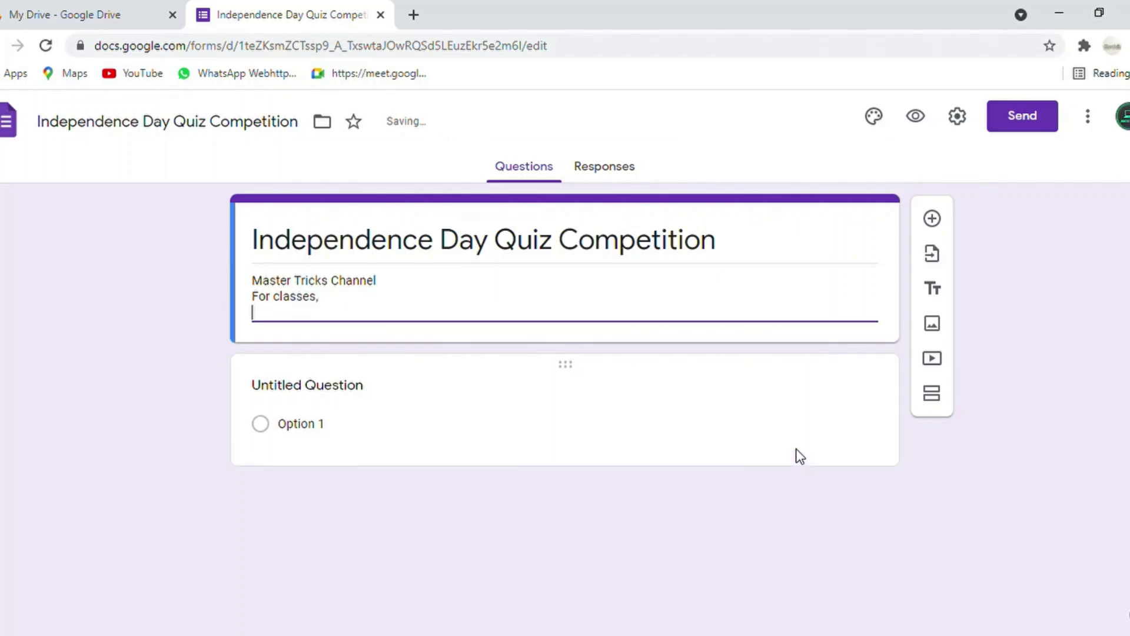
List the classes 5th, 6th, 7th and 8th on separate lines at the end of the form description.
text(5)
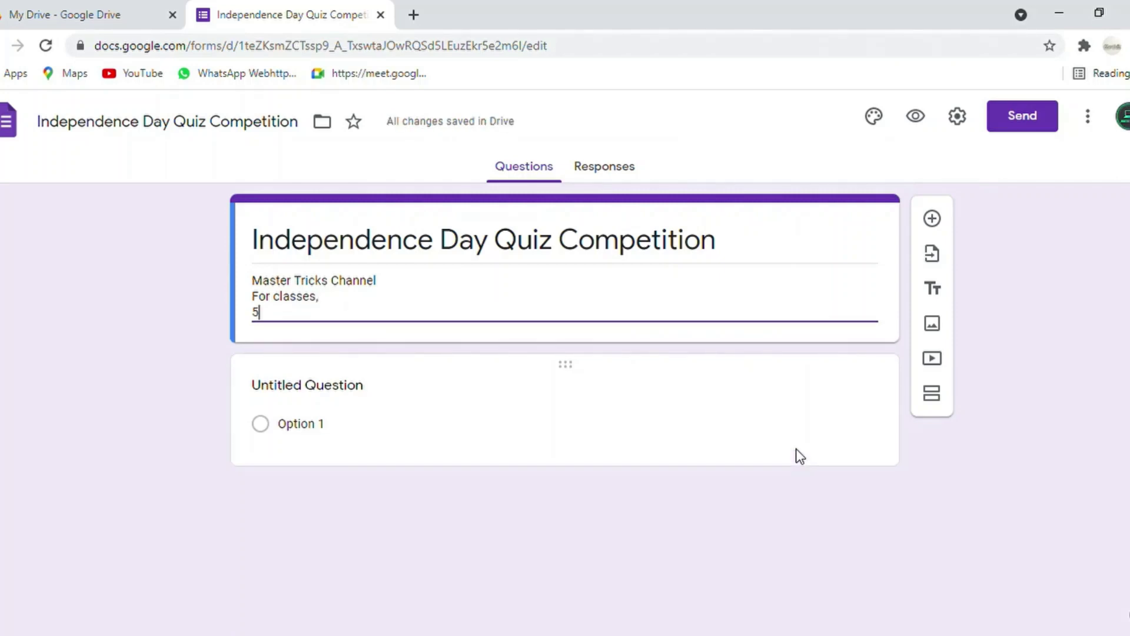
text(th)
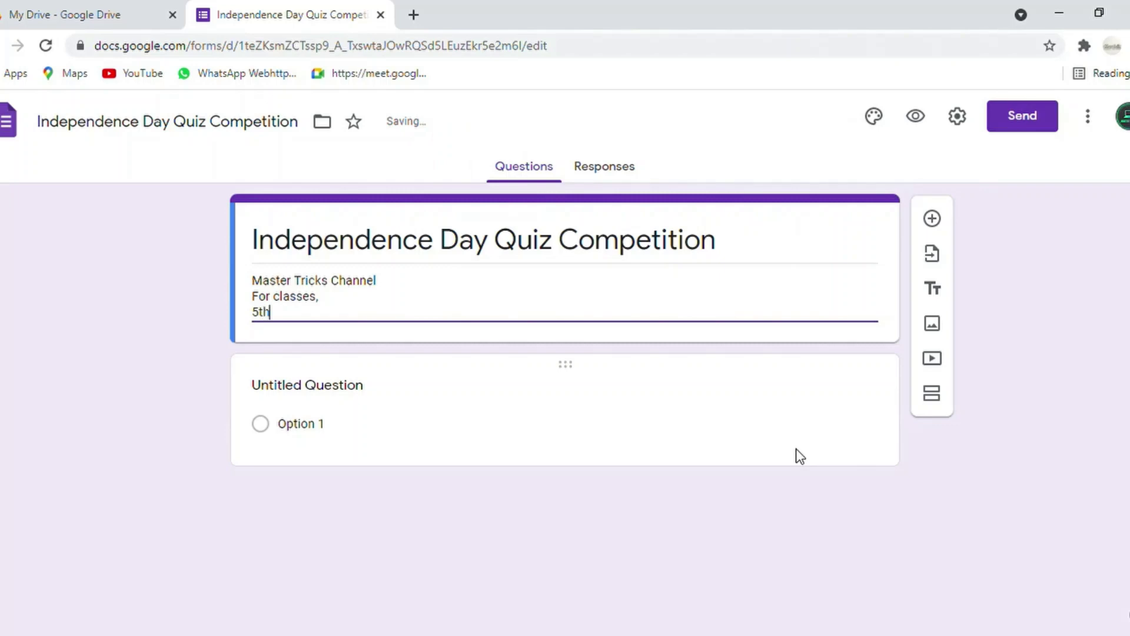
key(Return)
text(6th)
key(Return)
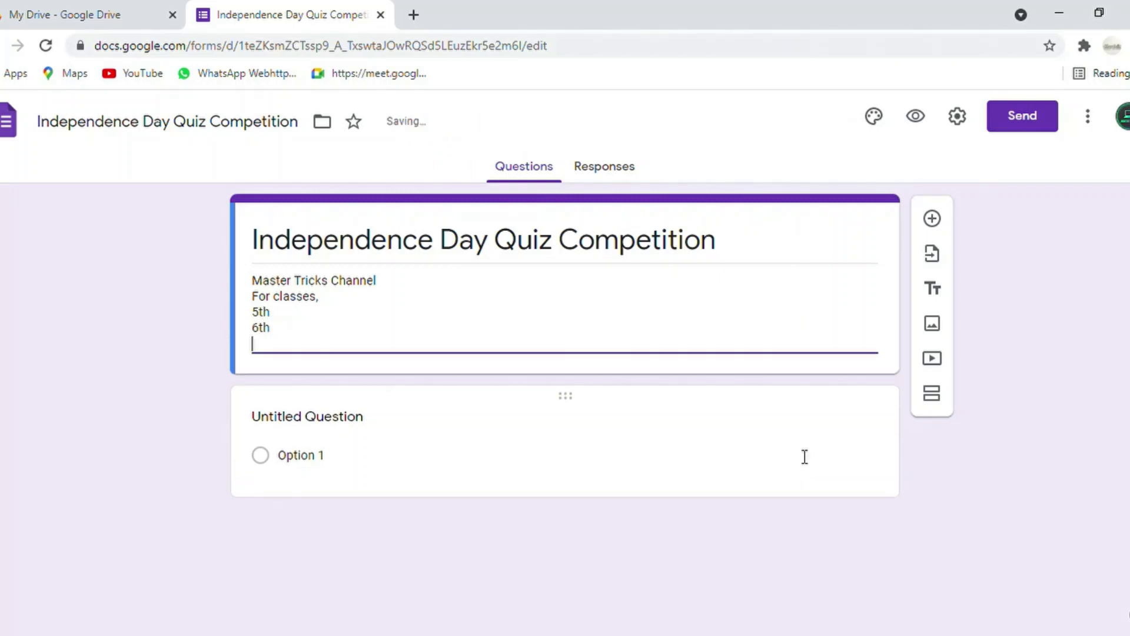
text(7th)
key(Return)
text(8th)
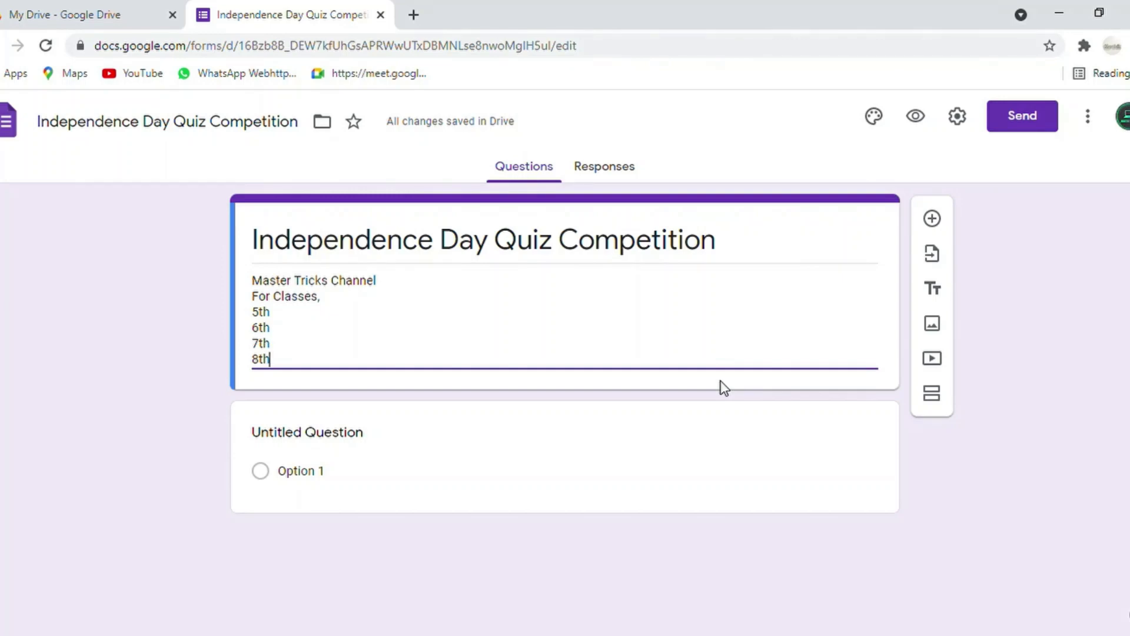
Duplicate the untitled multiple-choice question three times.
click(459, 454)
scroll(518, 495, down, 1)
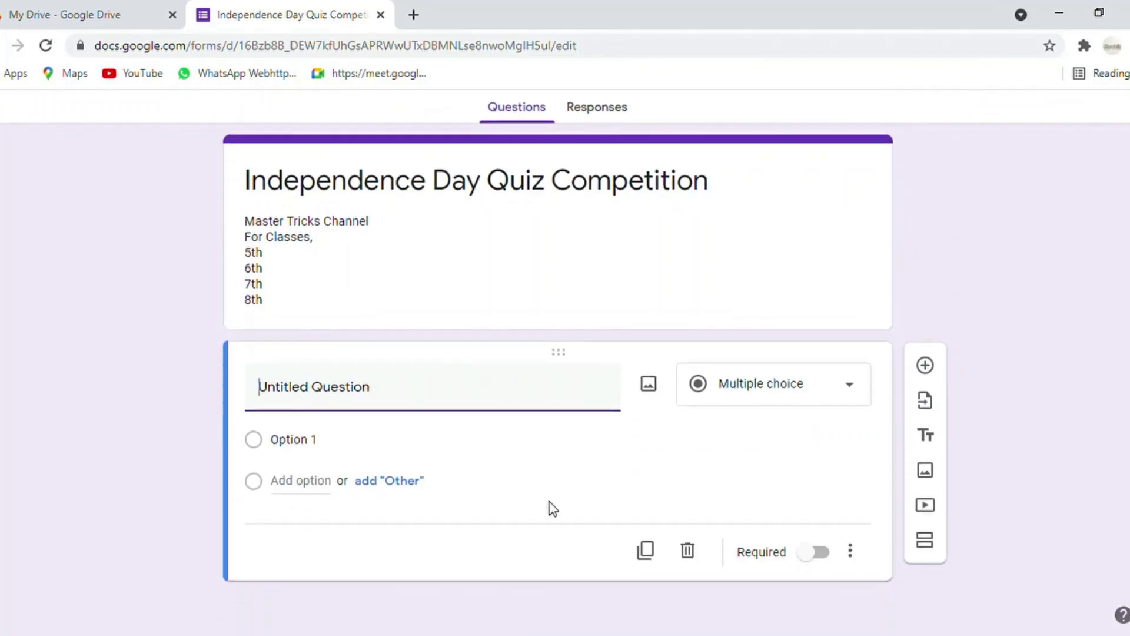
click(650, 550)
click(648, 549)
click(650, 546)
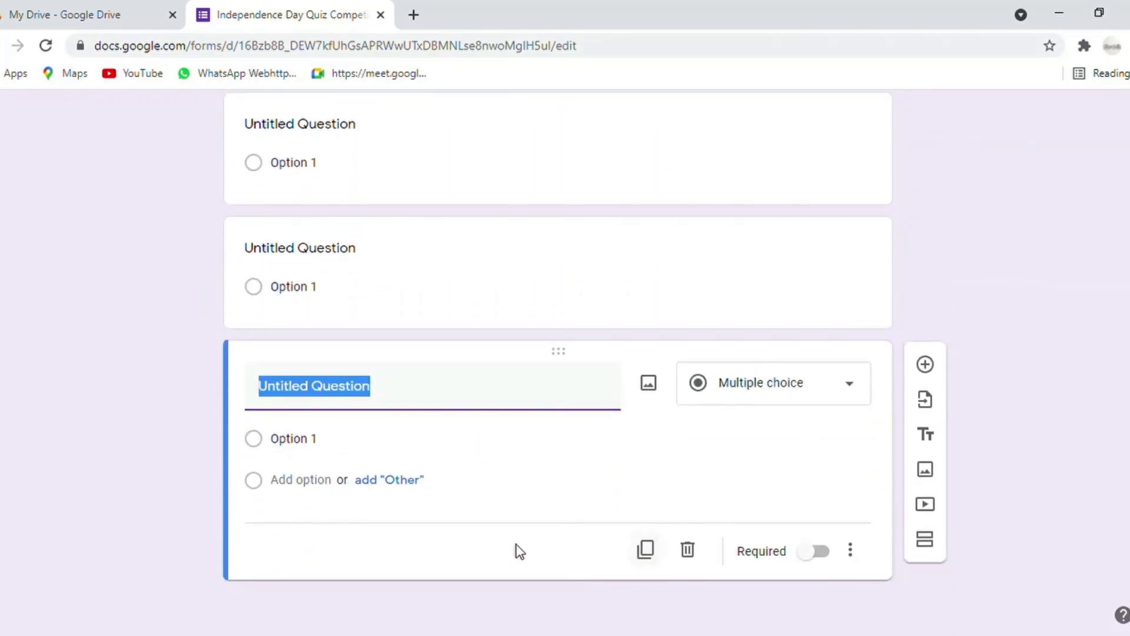
Title the first question "Name".
scroll(542, 525, up, 10)
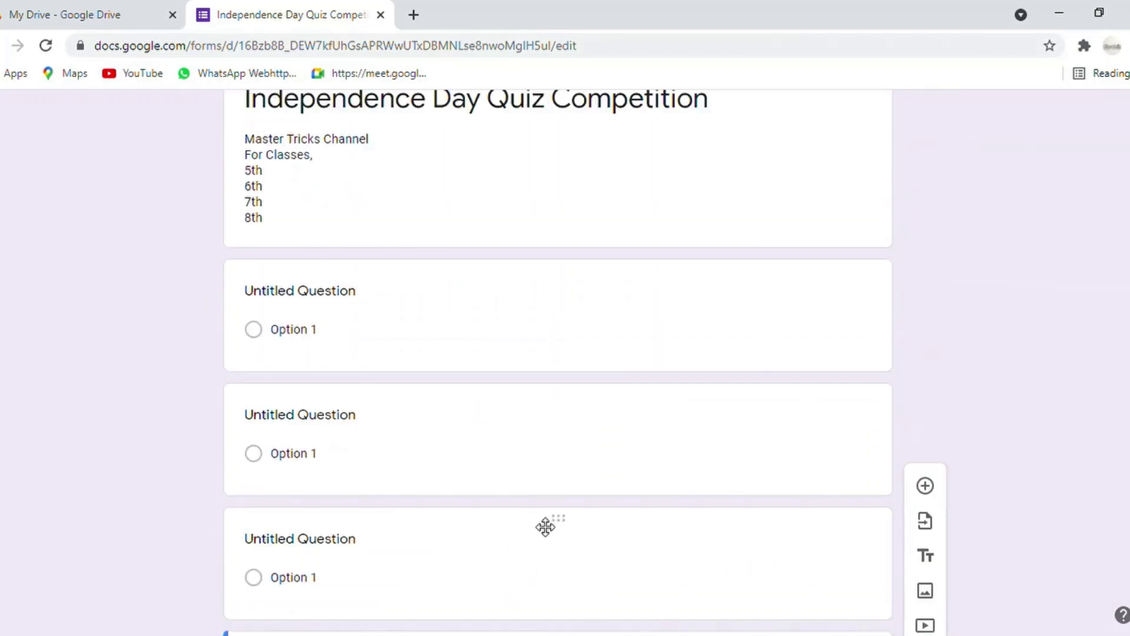
click(347, 306)
text(Name)
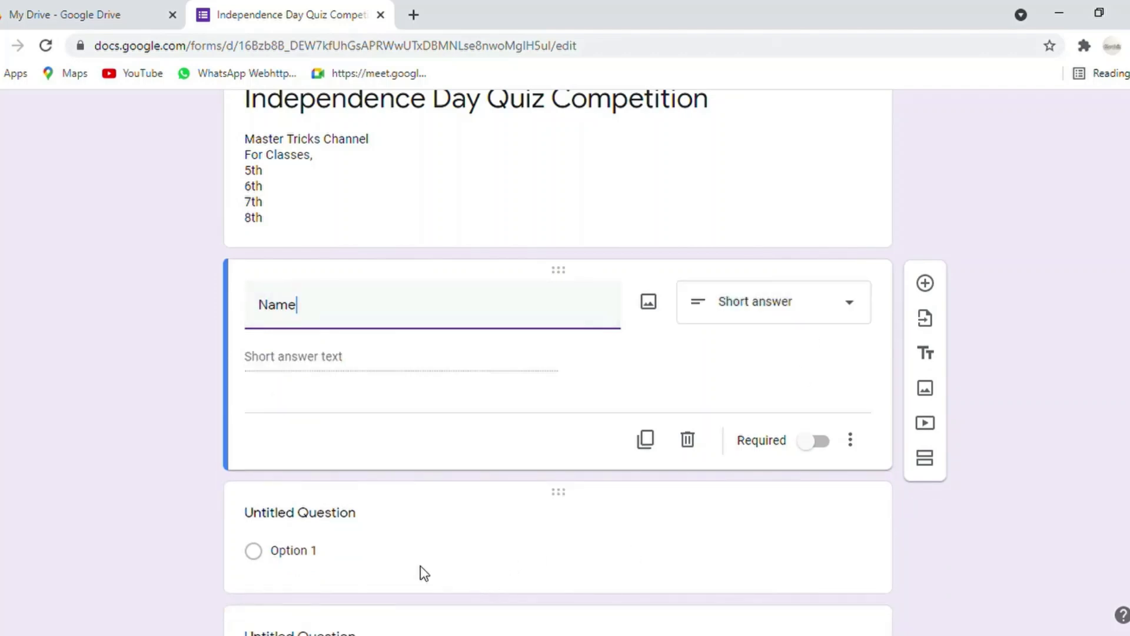
Give the second question the options 5th, 6th, 7th and 8th, and title it "Class".
scroll(433, 562, down, 4)
click(318, 256)
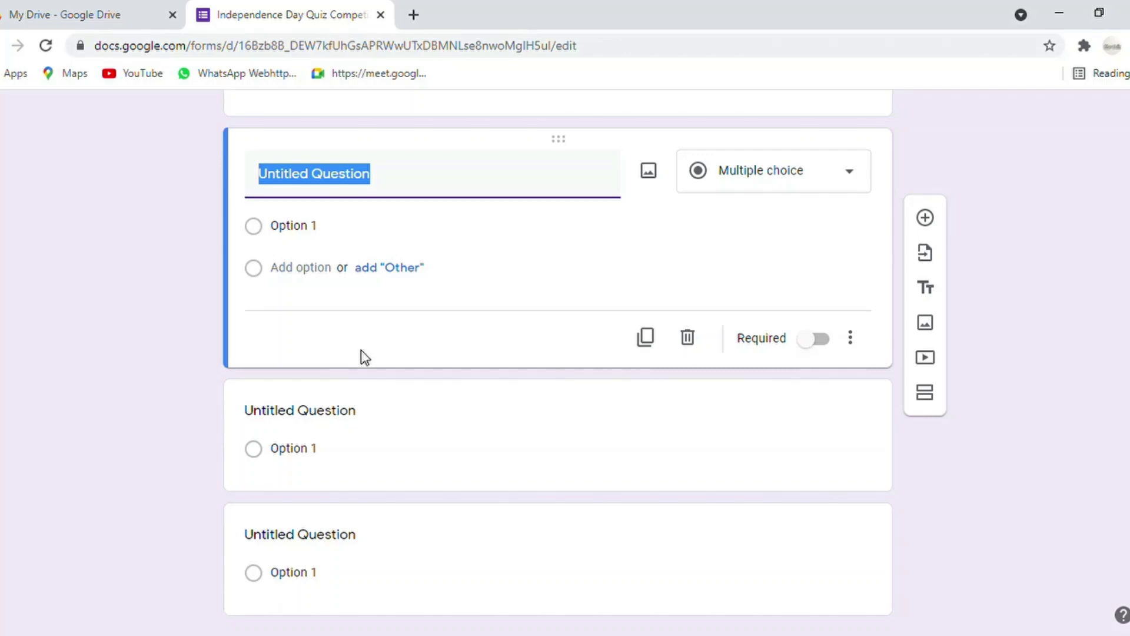
click(299, 234)
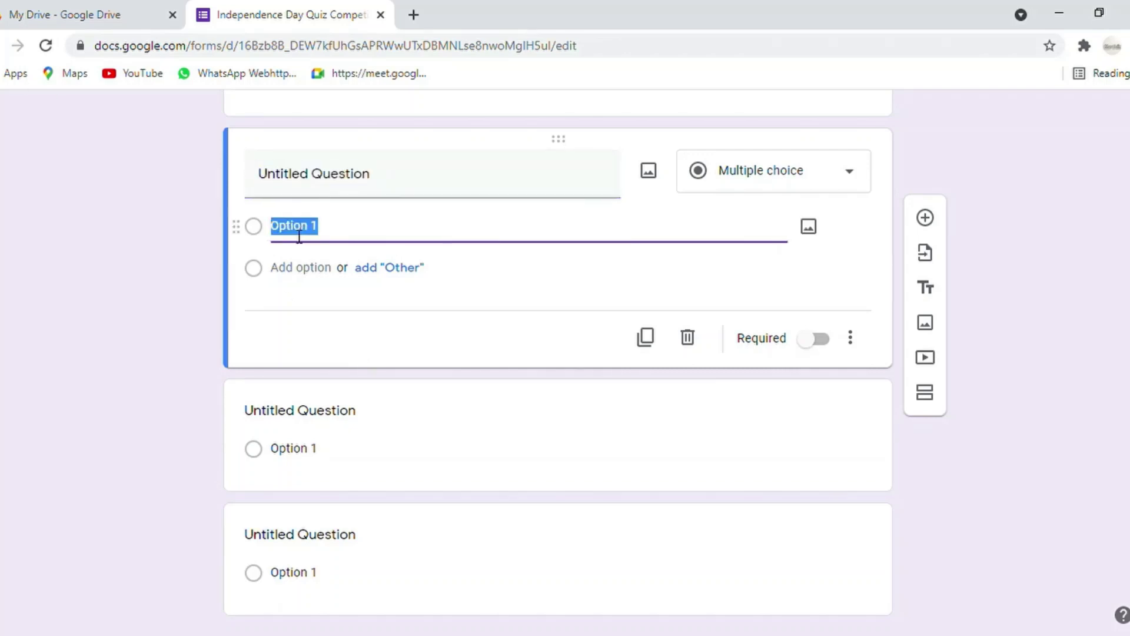
text(5th)
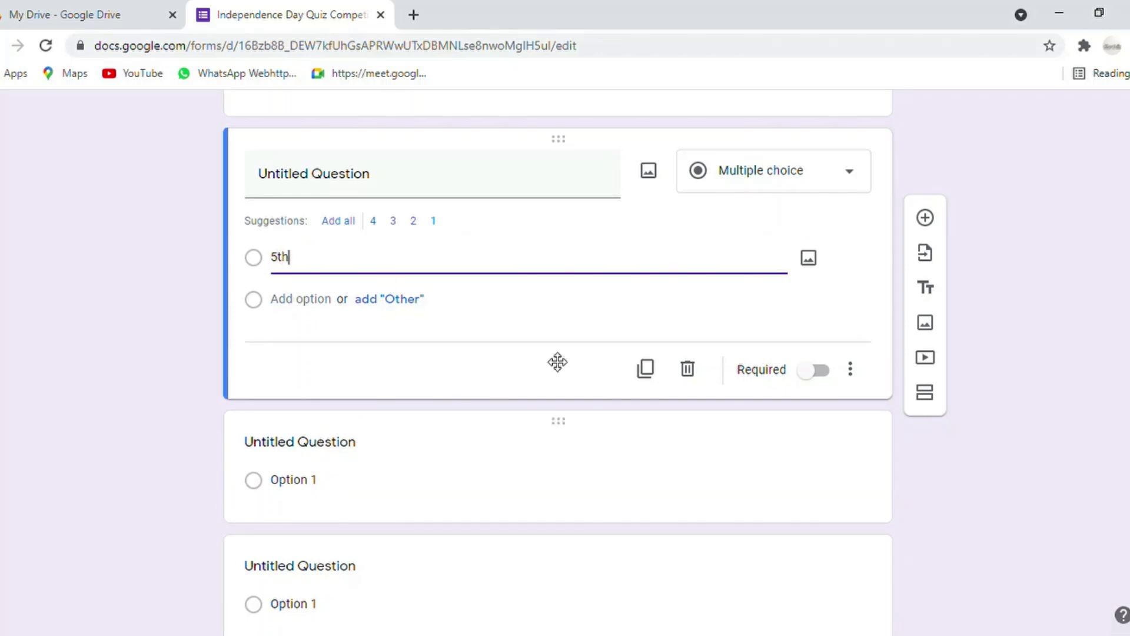
click(304, 302)
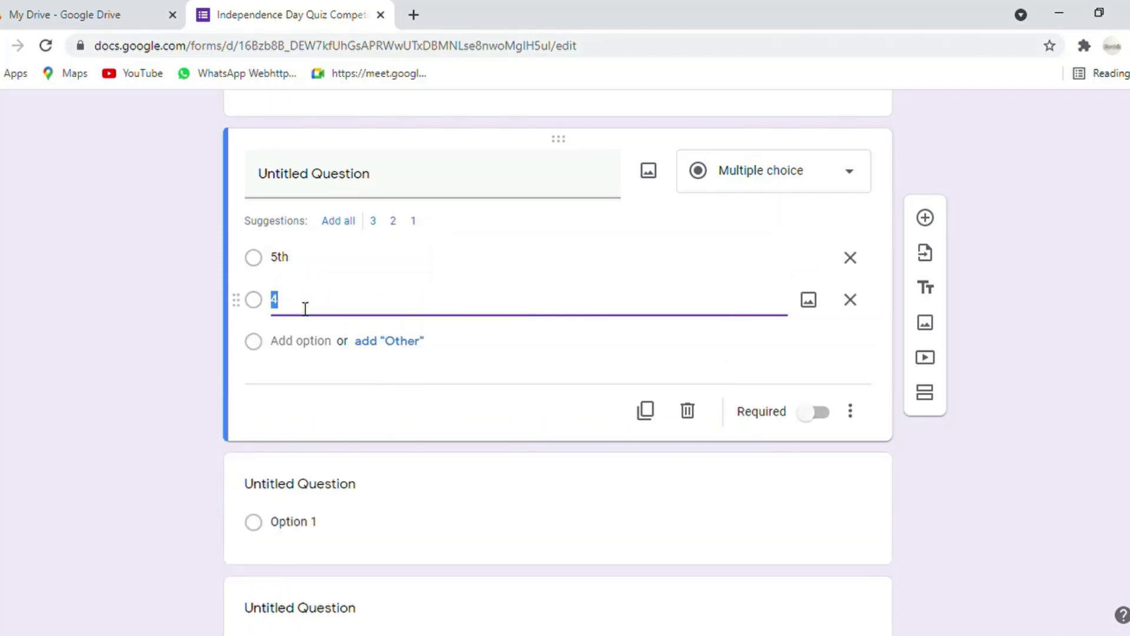
text(6)
click(296, 342)
text(7th)
key(Return)
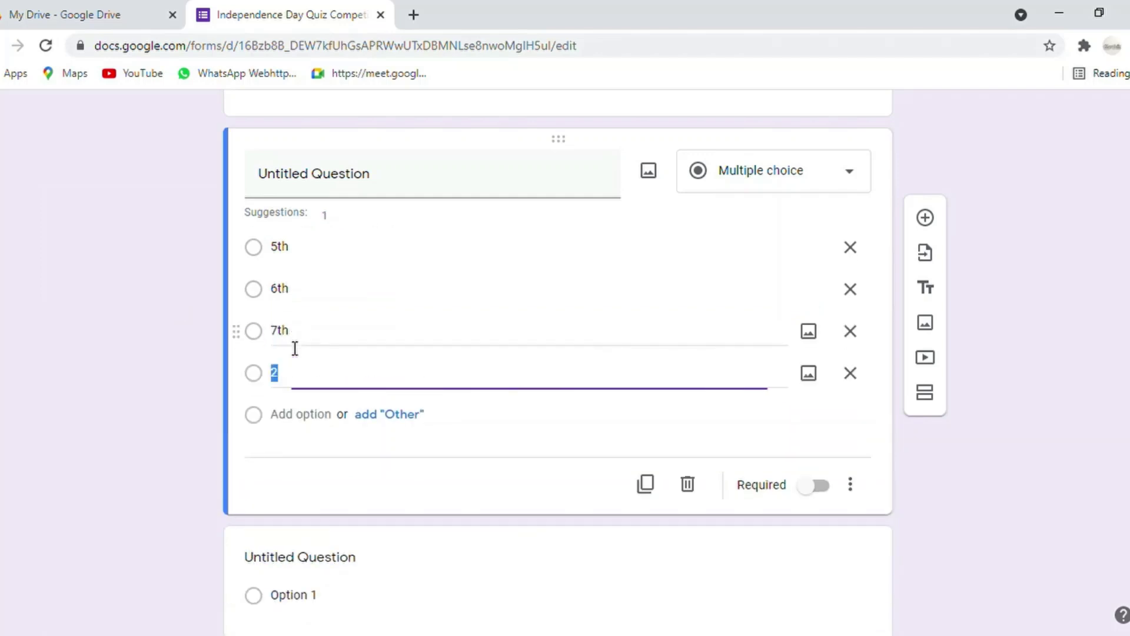
text(8th)
click(309, 175)
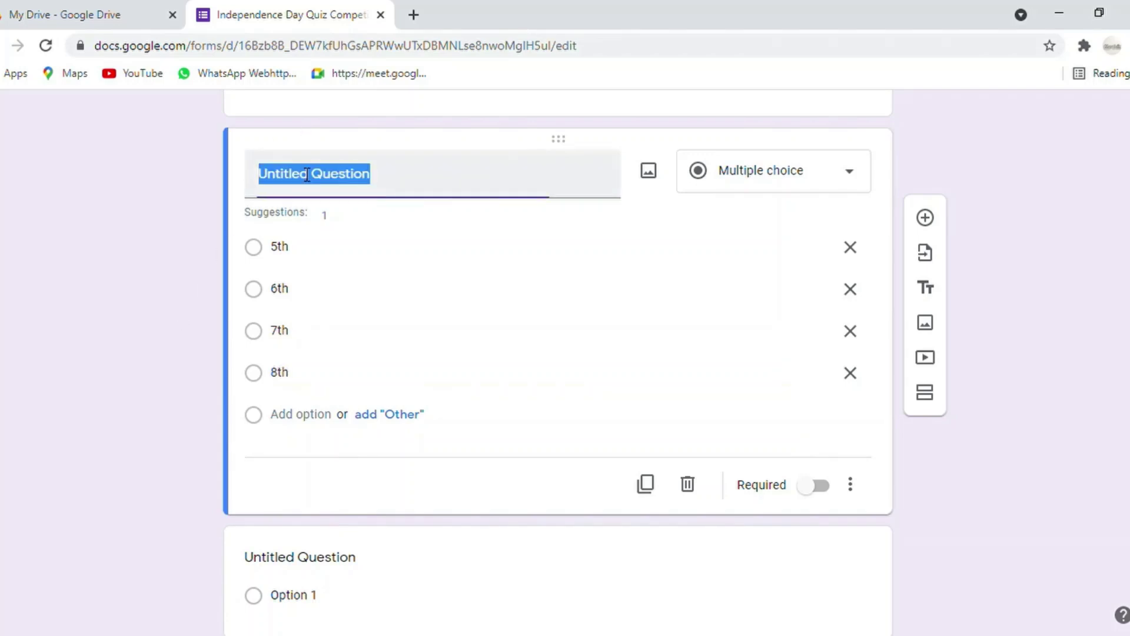
text(Class)
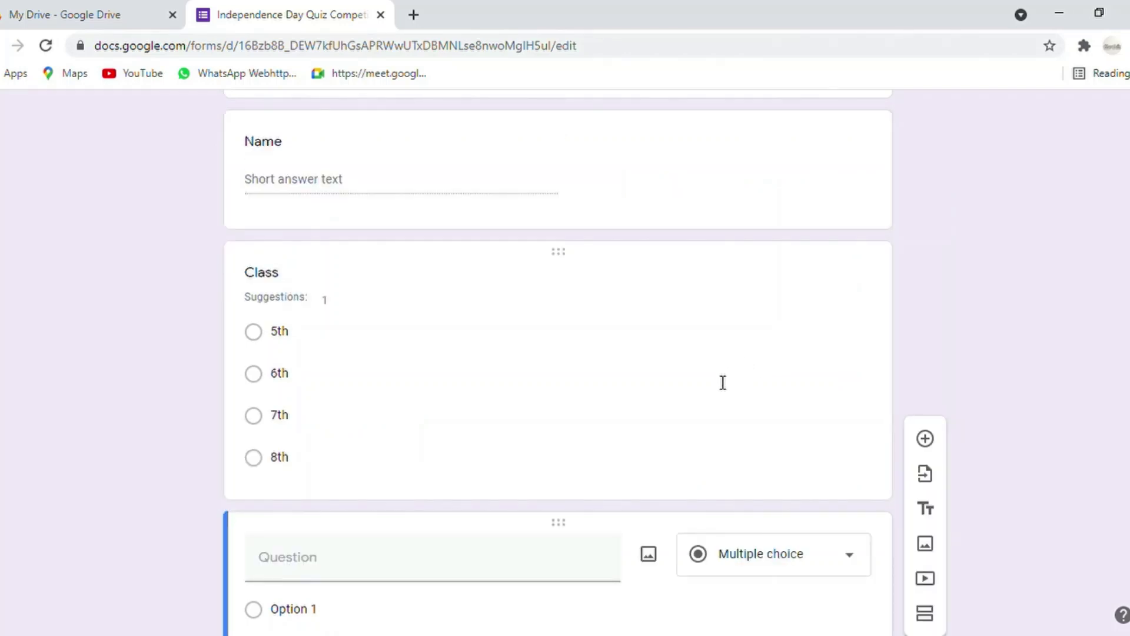
Change the question below "Class" to a short answer and title it "School".
scroll(713, 386, down, 5)
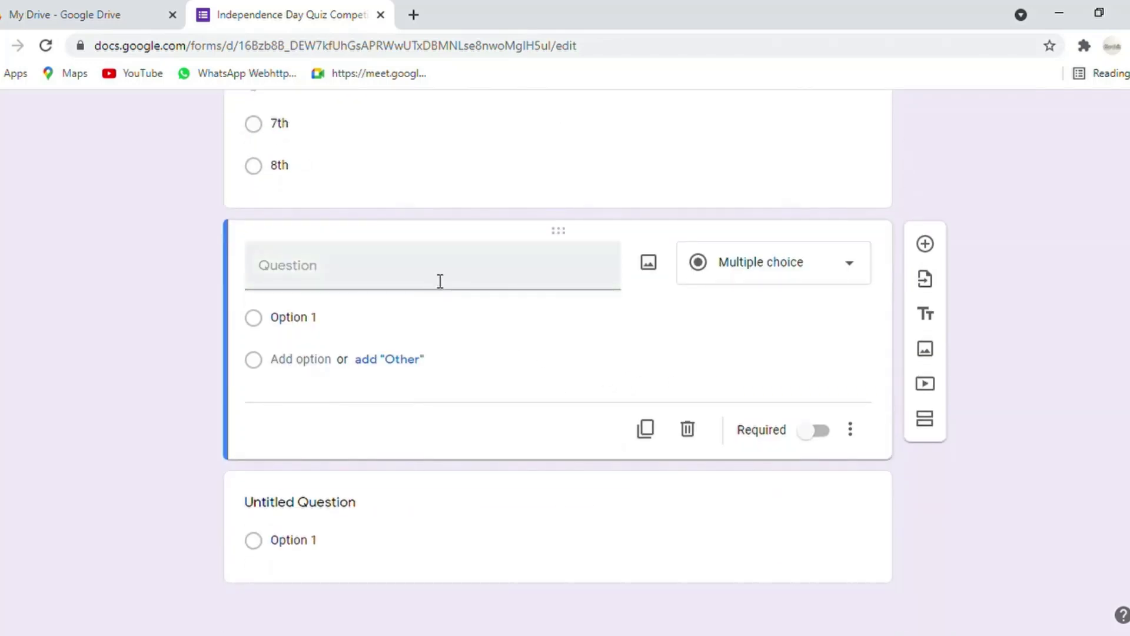
click(767, 263)
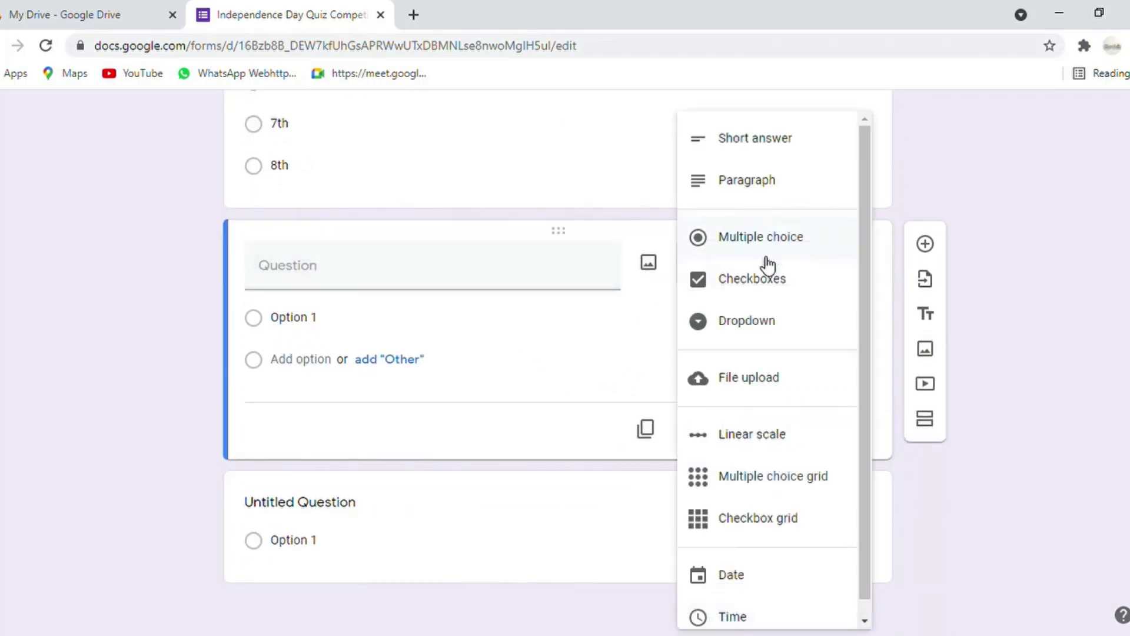
click(773, 144)
click(418, 306)
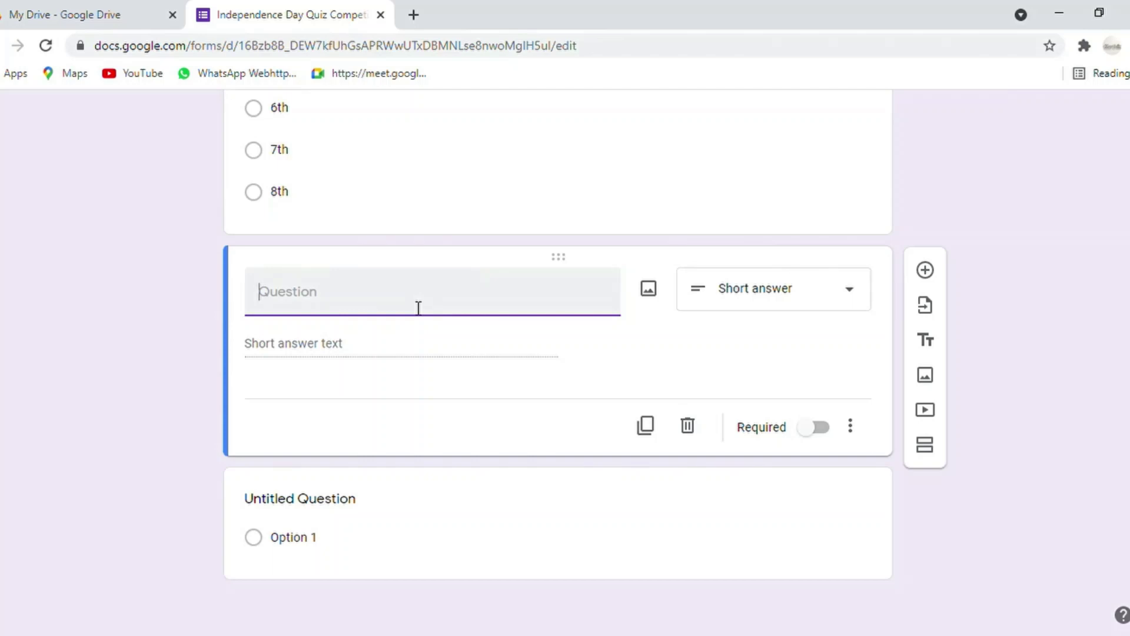
text(School)
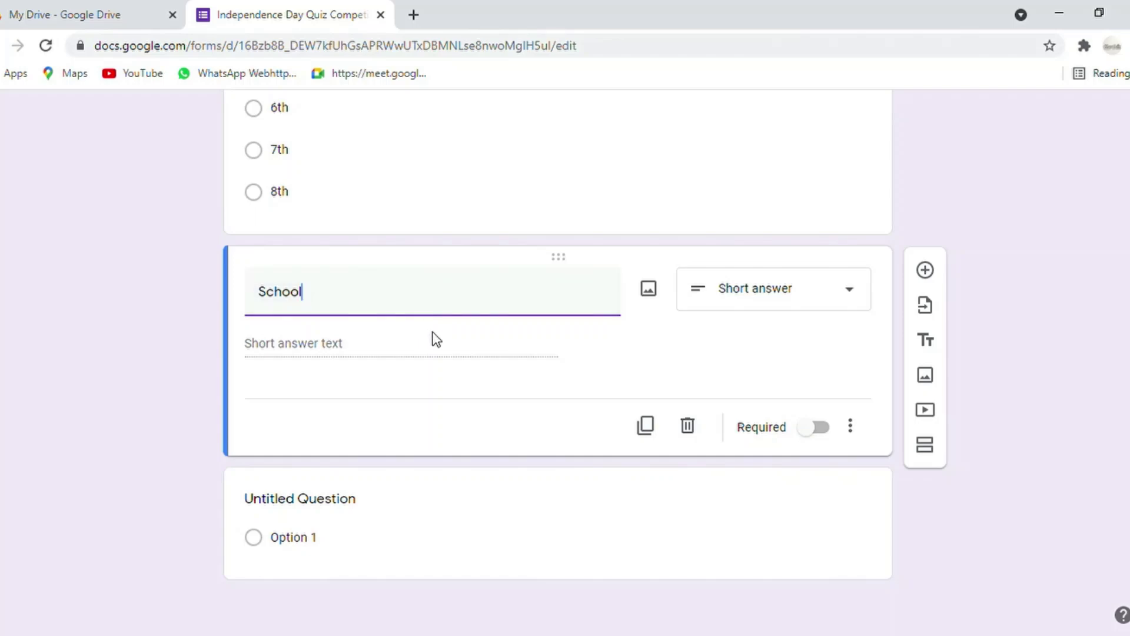
Duplicate the "School" question and title the copy "Who is known as the Father of Nation?".
scroll(390, 461, up, 2)
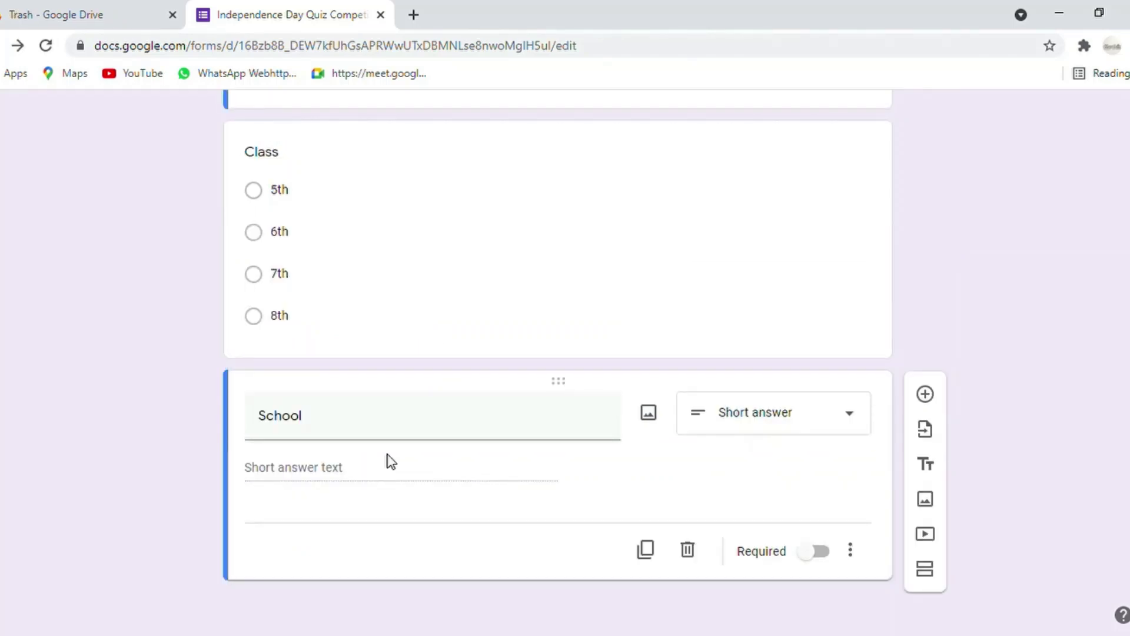
click(660, 551)
text(W)
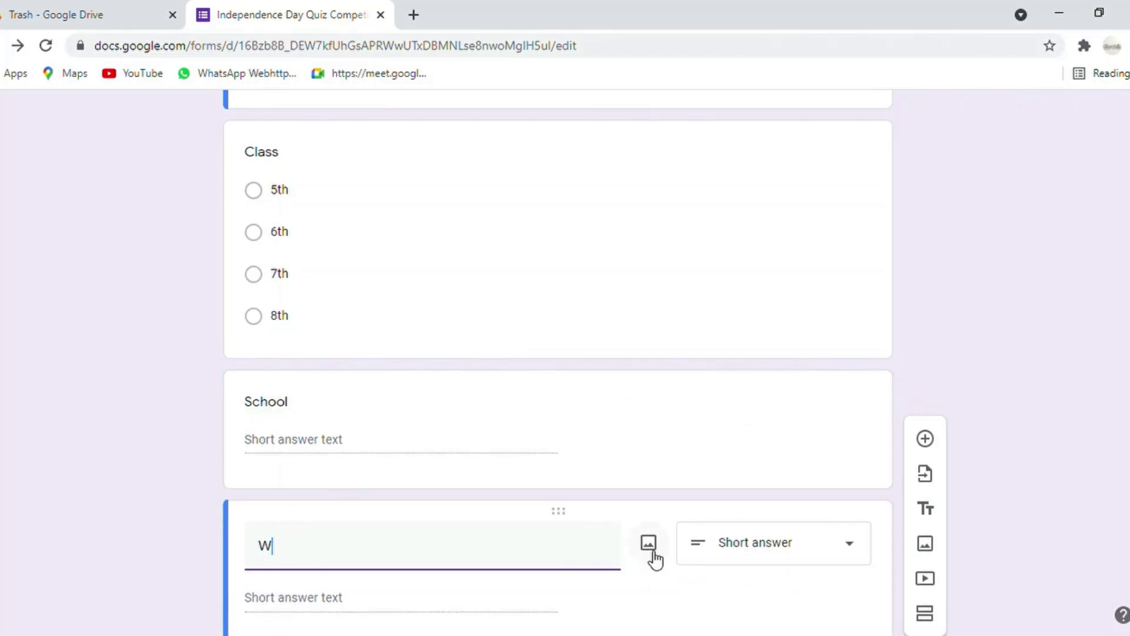
text(ho is known as t)
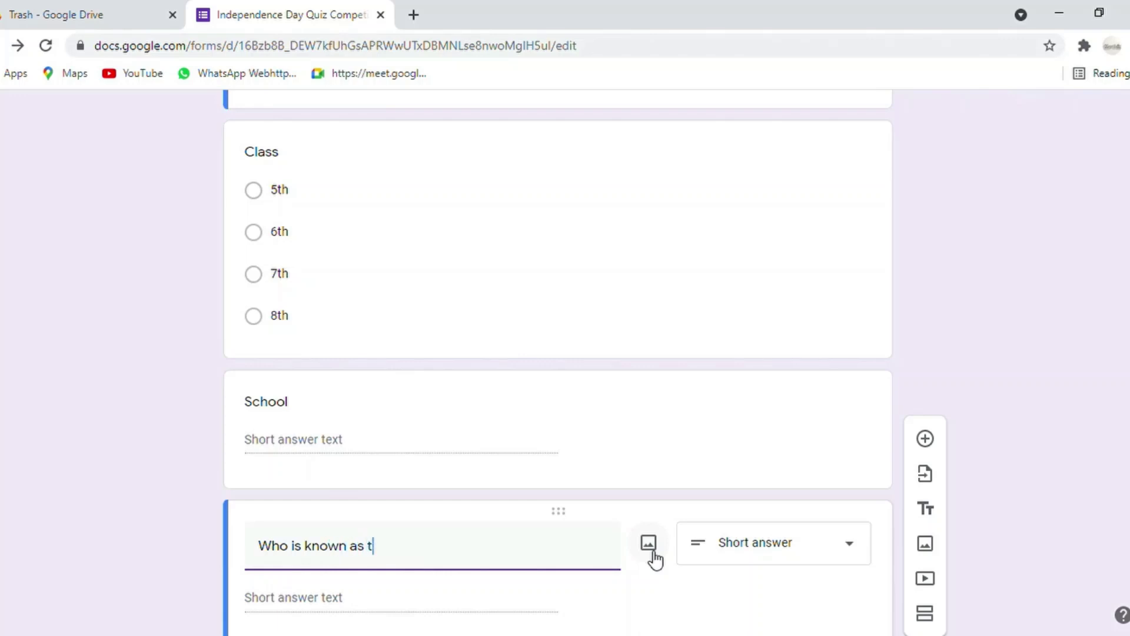
text(he Father of Na)
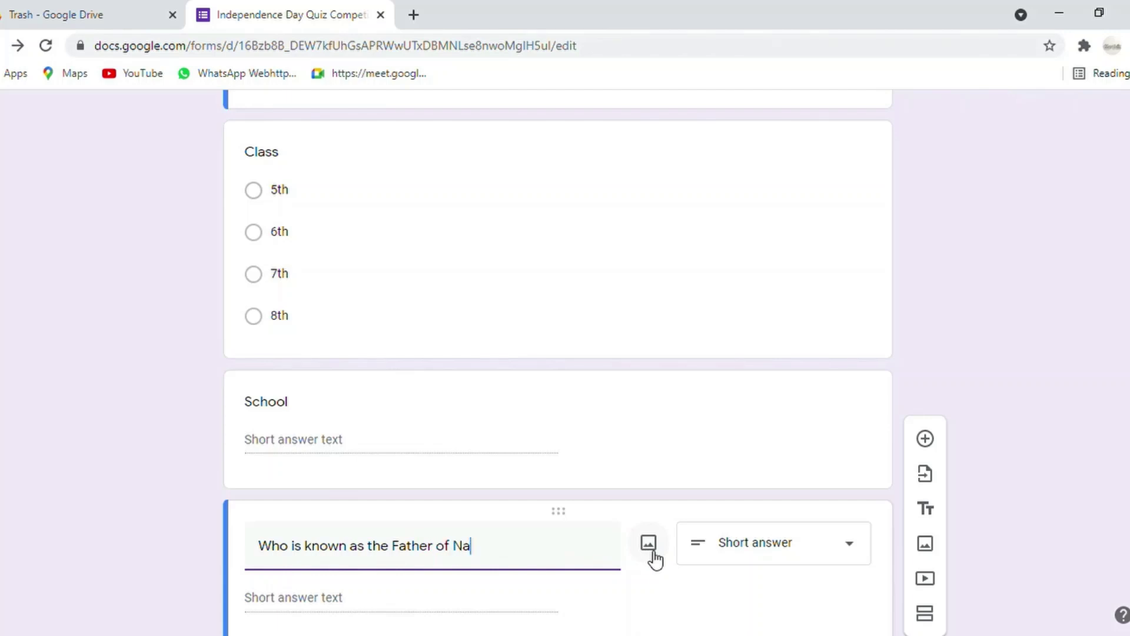
text(tion)
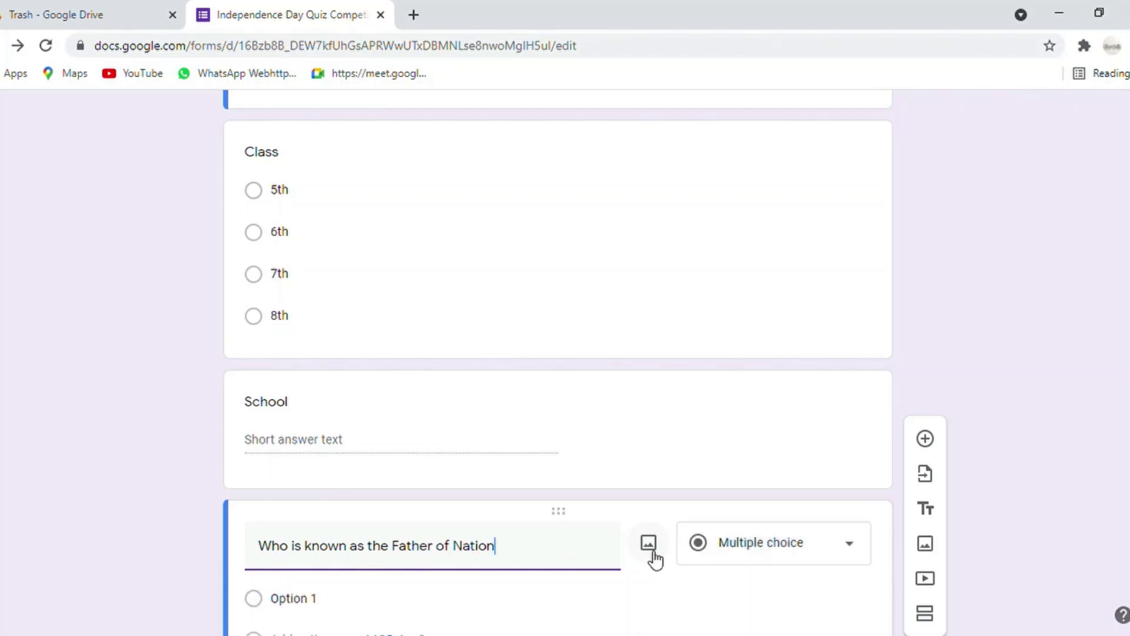
text(?)
Enter "Jawaharlal Nehru" and "Mahatma Gandhi" as the first two options of the Father of Nation question.
click(305, 600)
text(J)
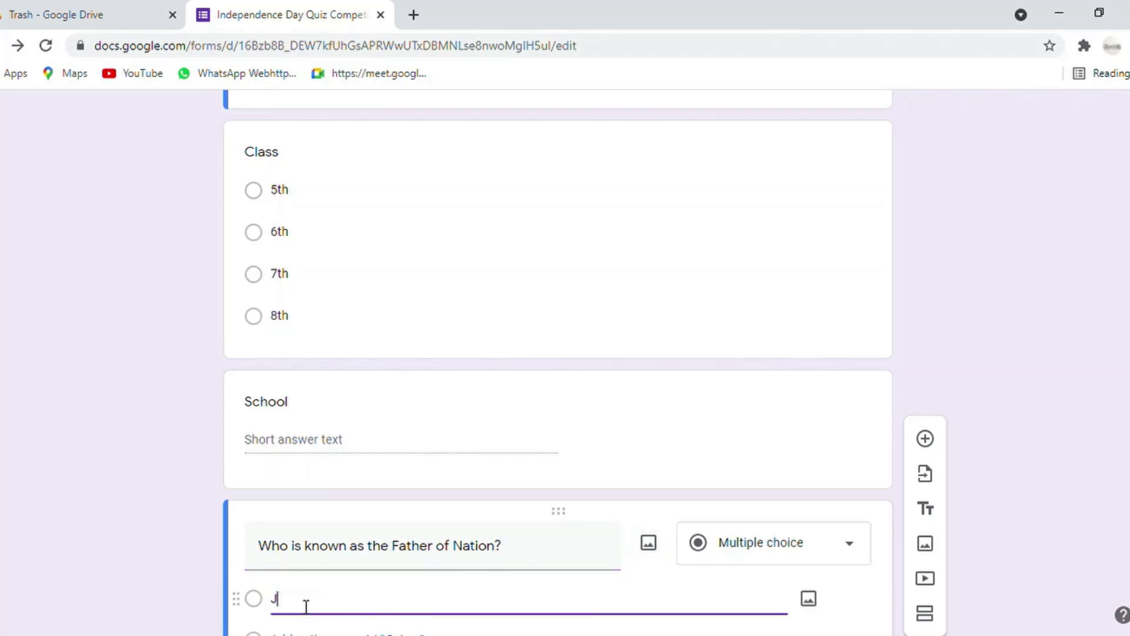
text(awaharlal Nehru)
scroll(538, 522, down, 3)
click(324, 490)
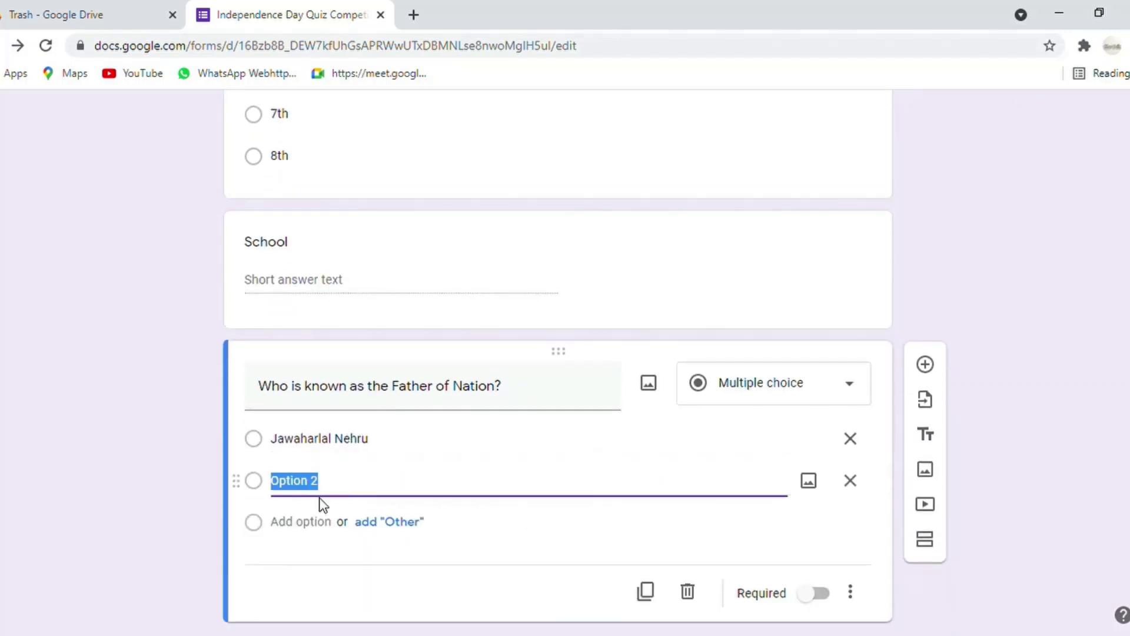
text(Mahatma)
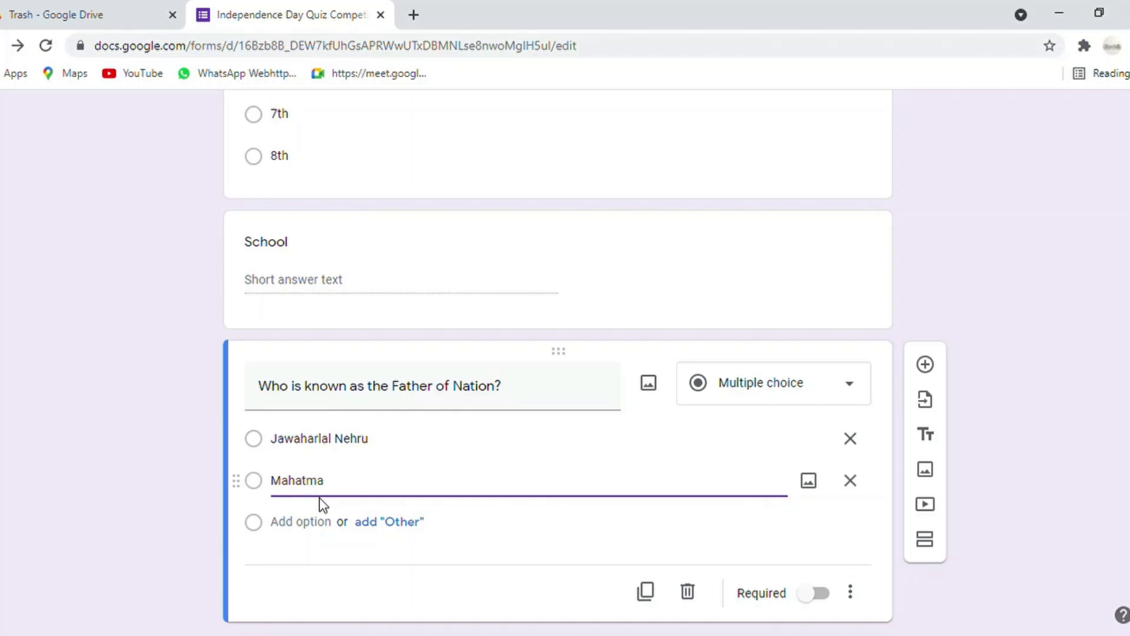
text( Gandhi)
Add "Bal Gangadhar Tilak" and "Chandra Shekhar Azad" as the third and fourth options of the Father of Nation question.
click(309, 529)
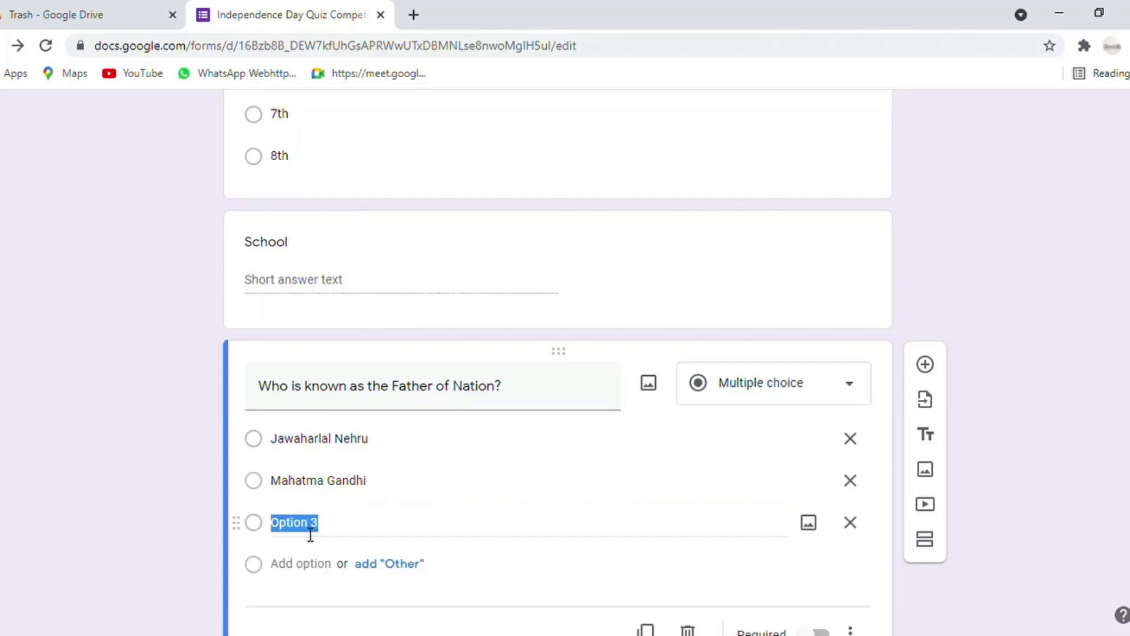
text(Bal Ganga)
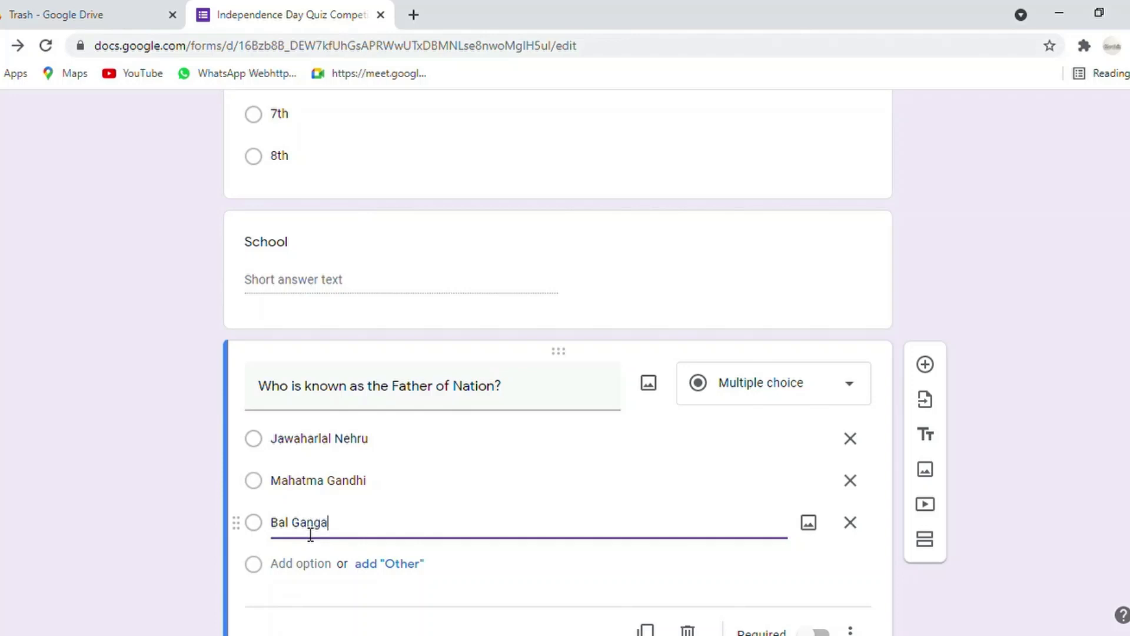
text(dhar Tilak)
click(319, 567)
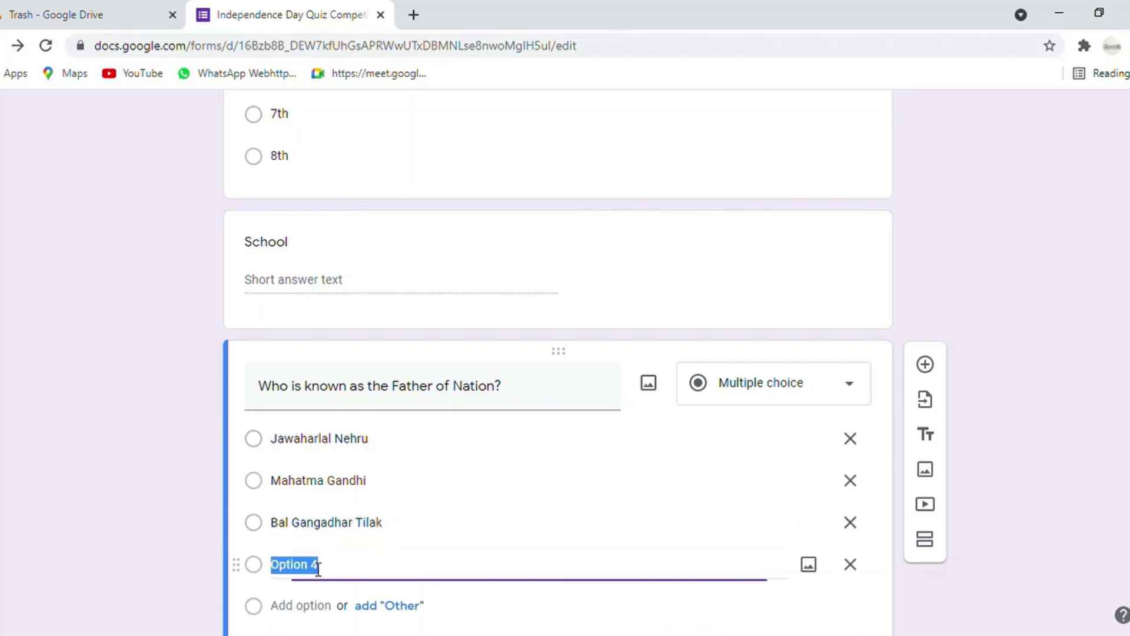
text(Cha)
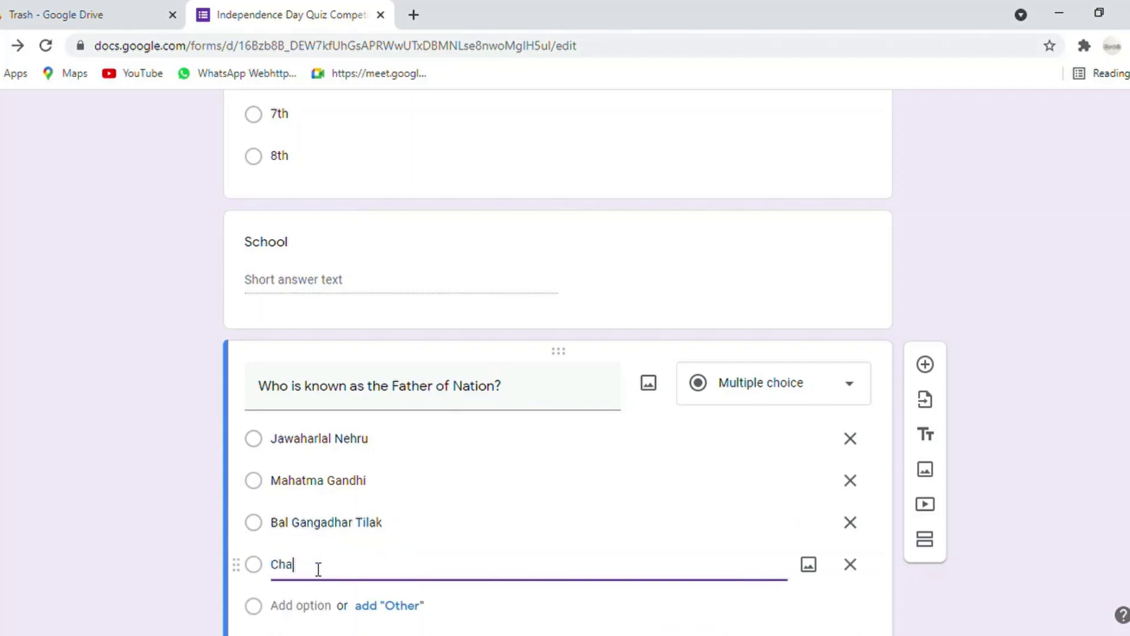
text(ndra Shekhar Azad)
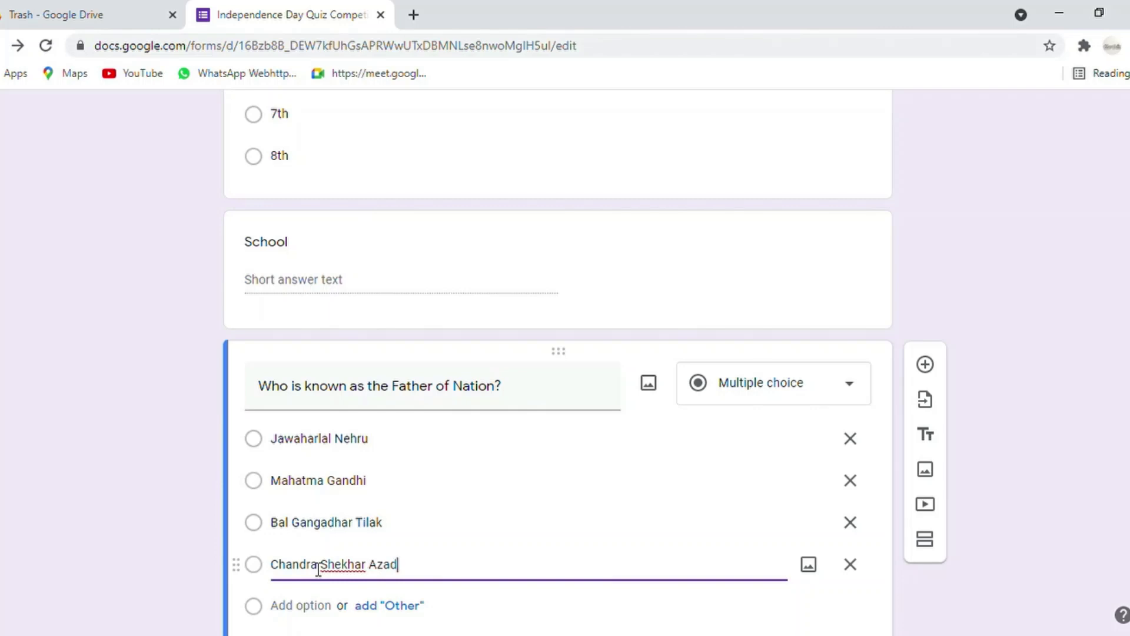
Duplicate the Father of Nation question and retitle the copy "Who of the following was considered by the British to be the Father of Indian Unrest?".
scroll(427, 455, down, 2)
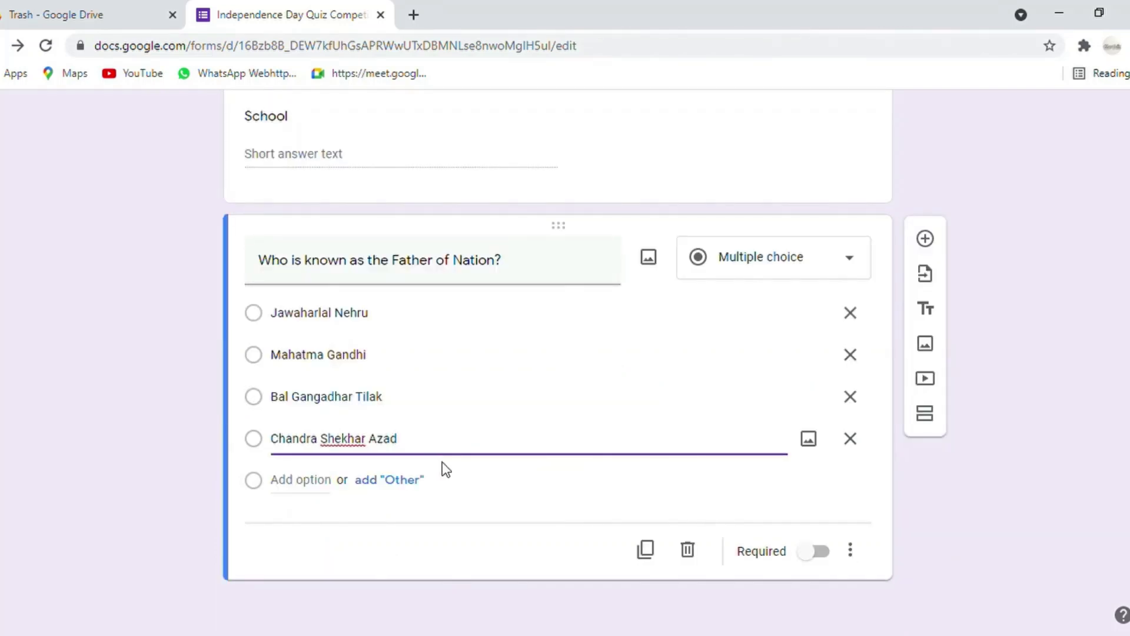
click(646, 551)
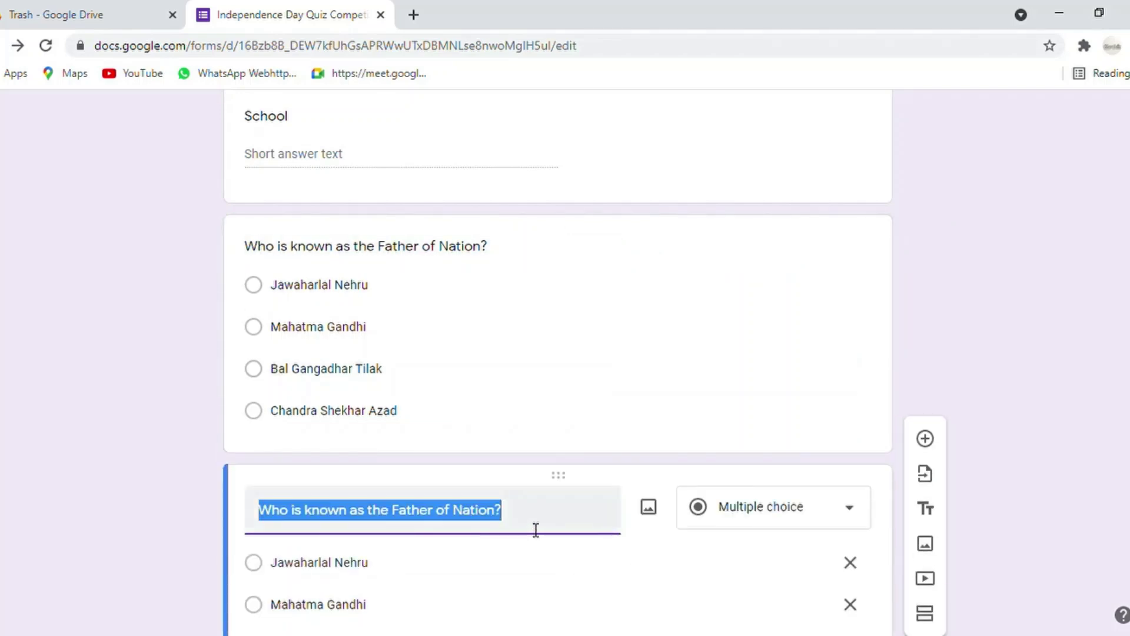
text(Who of the following )
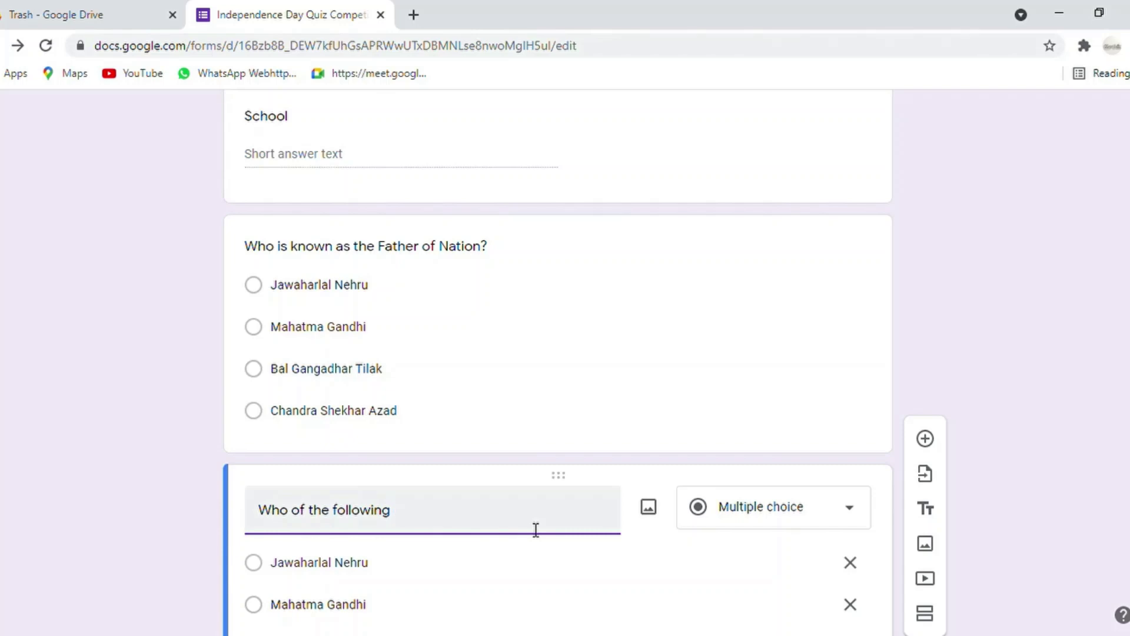
text(was considered by the)
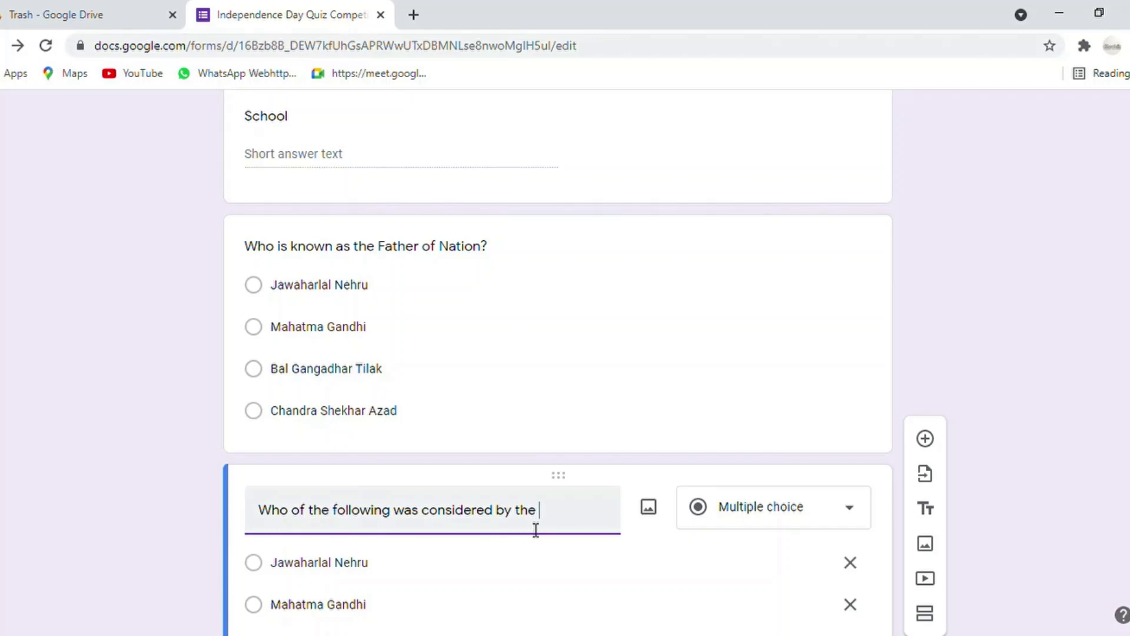
text( British to be )
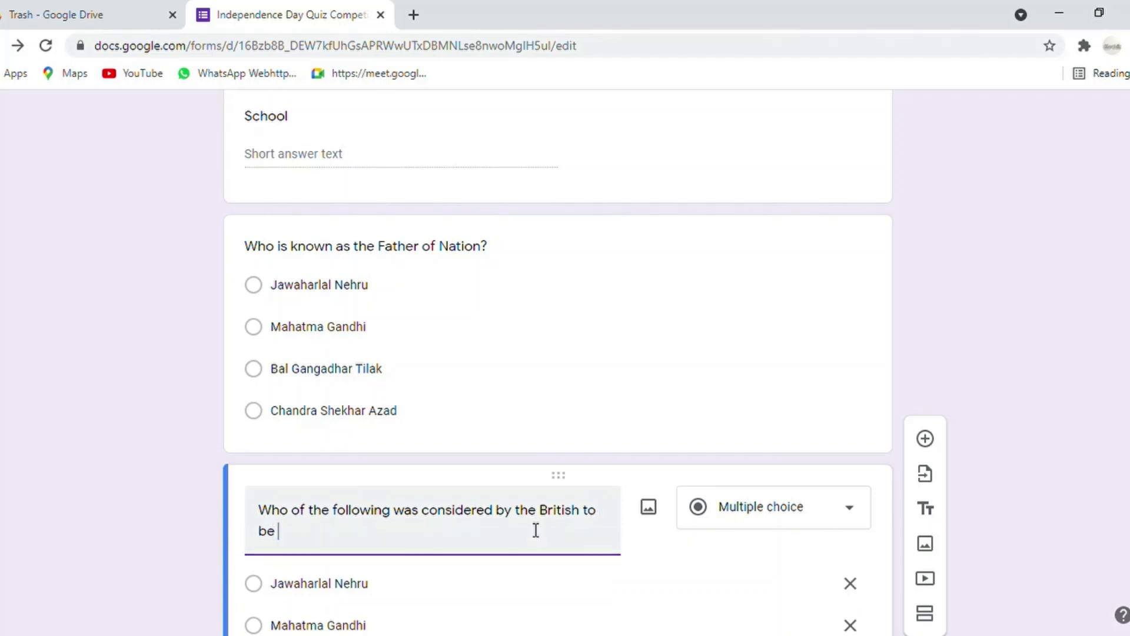
text(the Father of Ind)
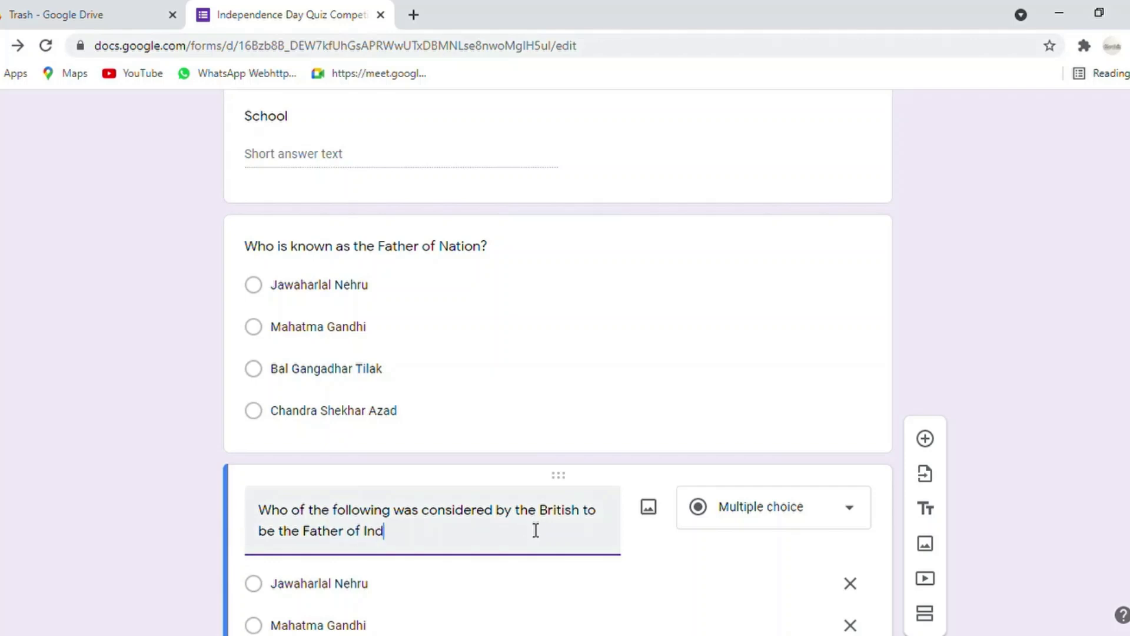
text(ian Unrest?)
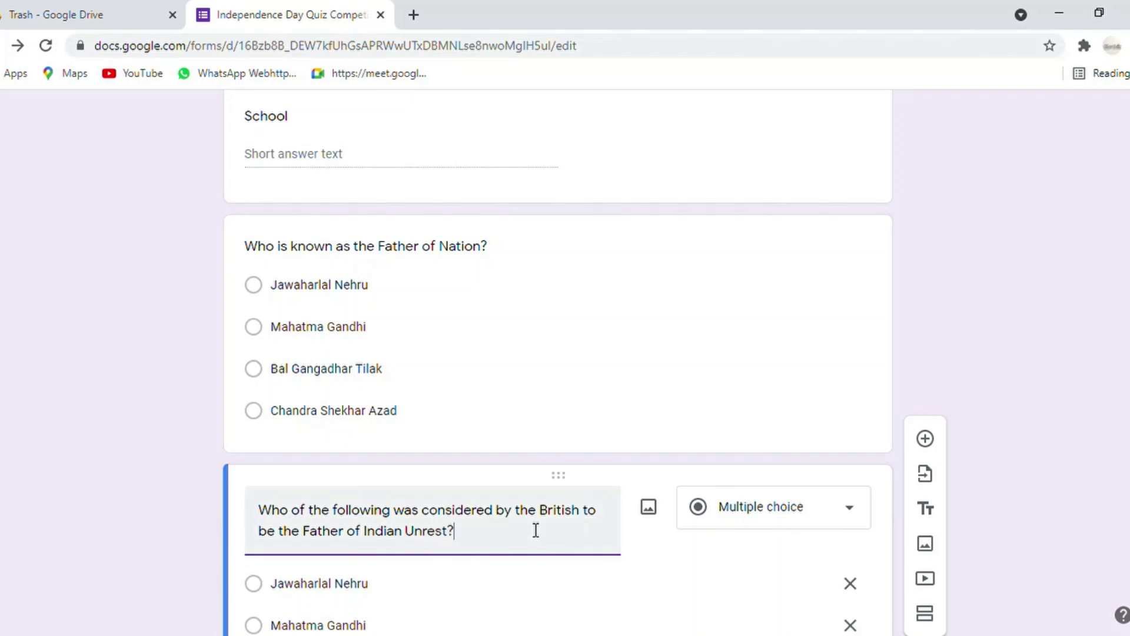
Change the first two options of the Father of Indian Unrest question to "Gopala Krishna Gokhale" and "Lokmanya Tilak".
click(366, 585)
text(G)
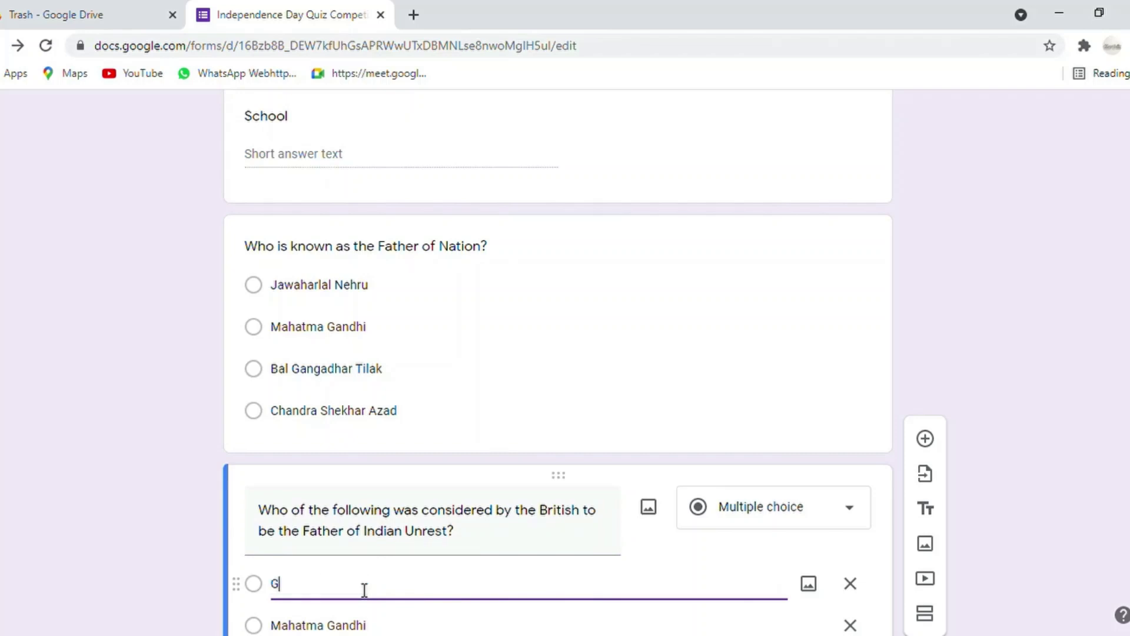
text(opala Krishna Gokhale)
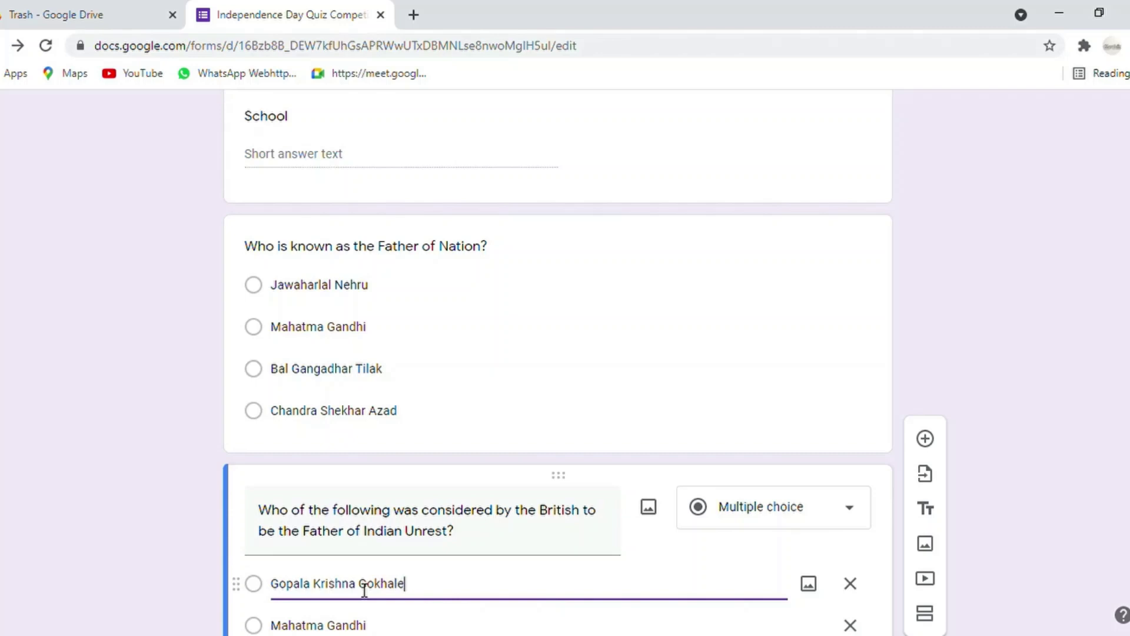
click(315, 625)
scroll(316, 601, down, 4)
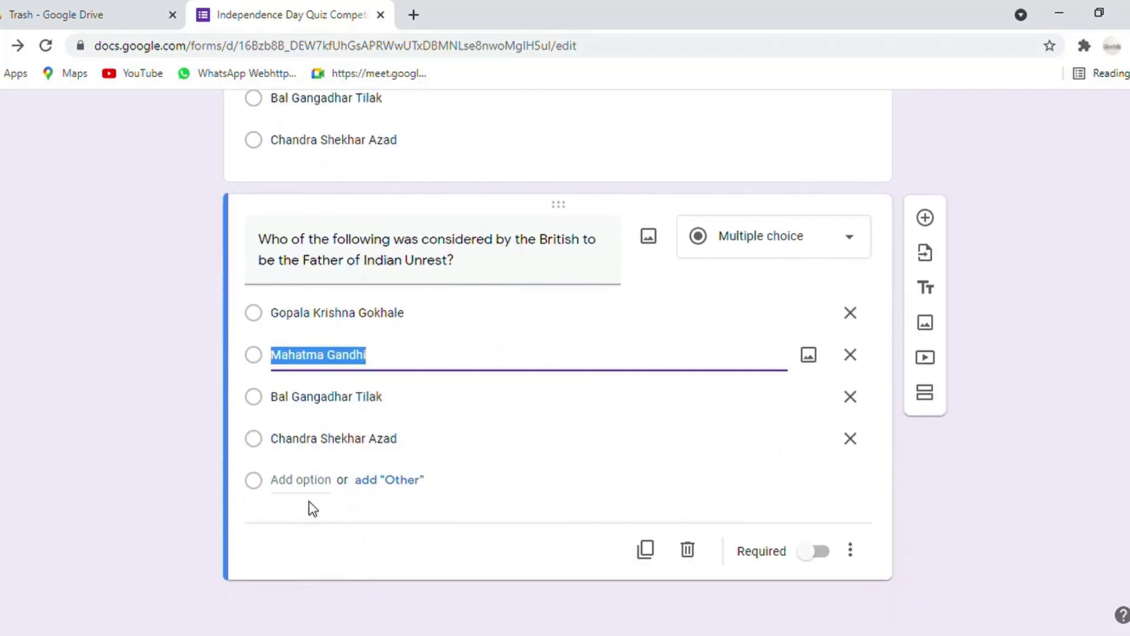
text(Lo)
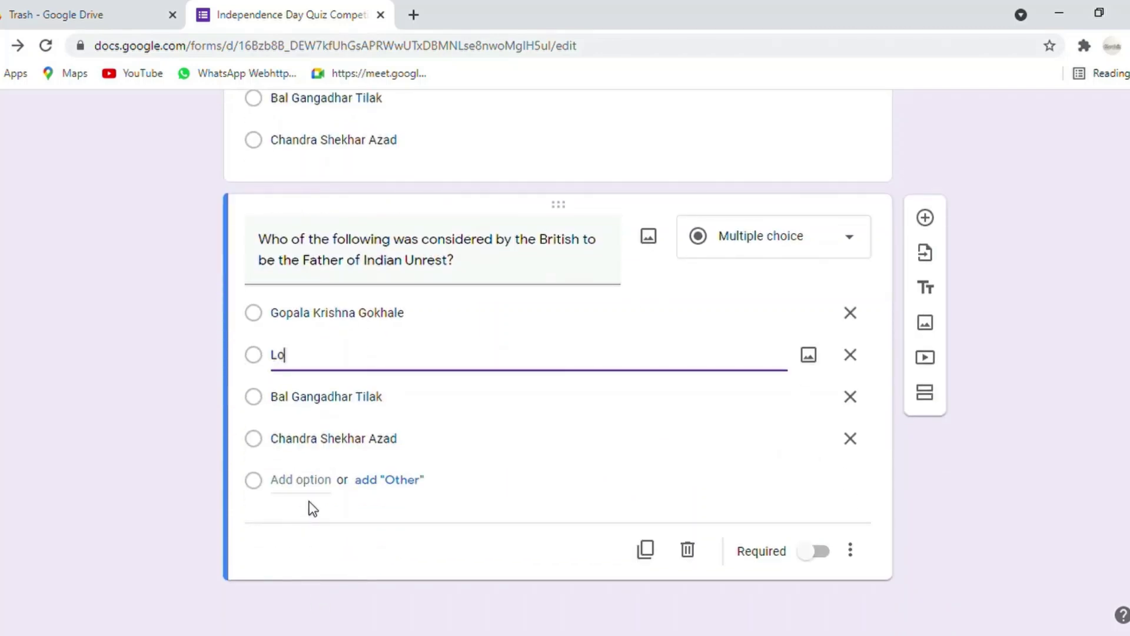
text(kmanya Tilak)
Change the third and fourth options of the Father of Indian Unrest question to "Lala Lajpat Rai" and "Man Mohan Singh".
click(378, 412)
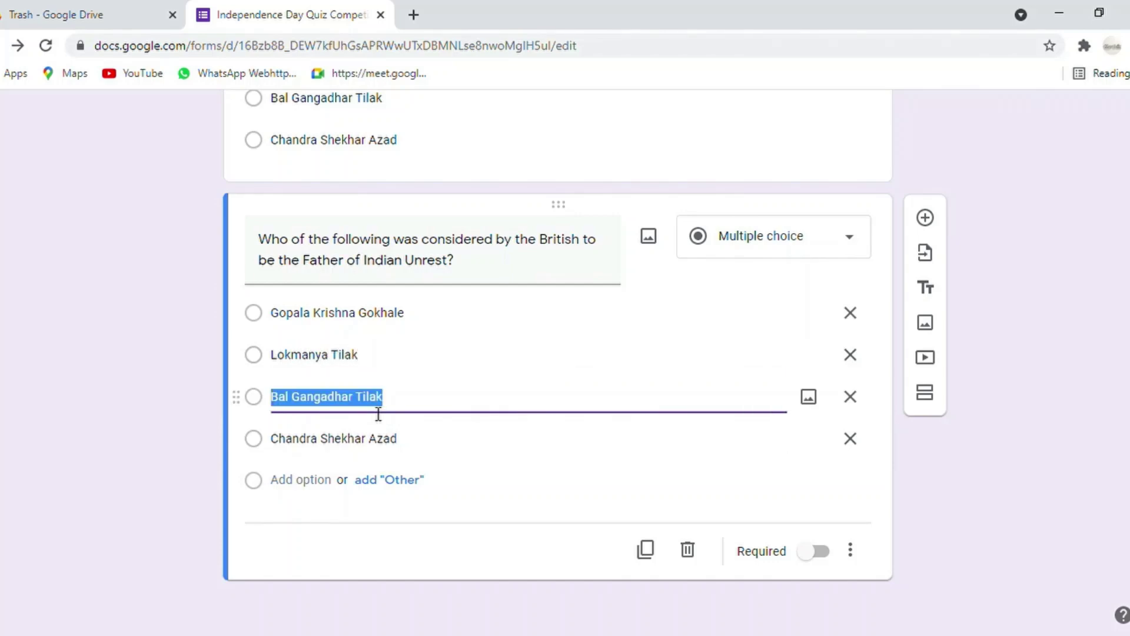
text(Lal)
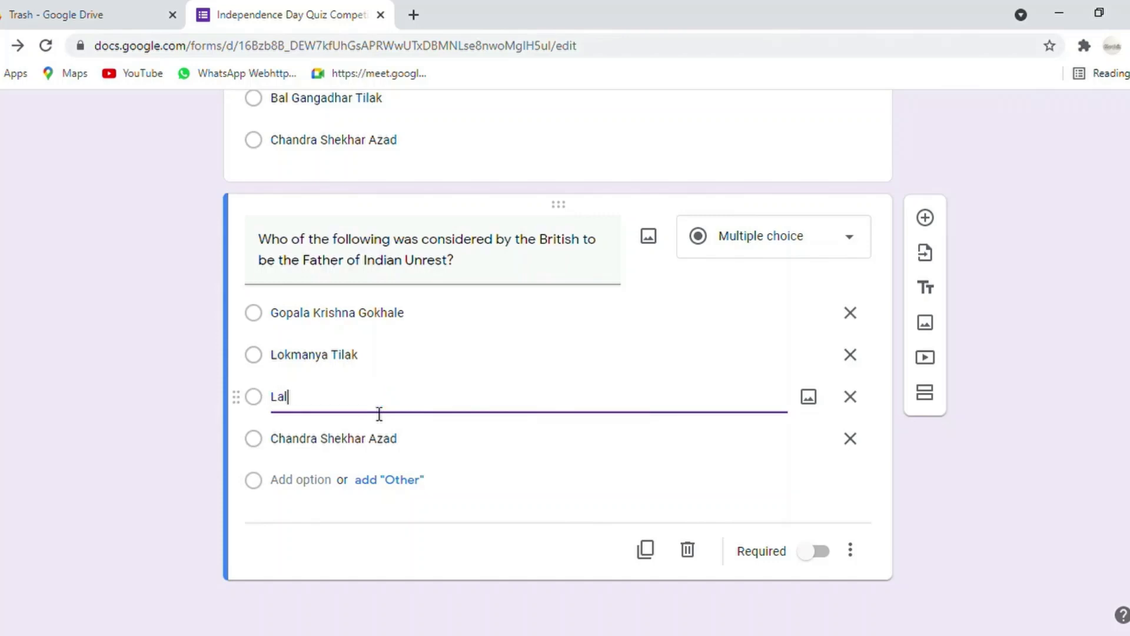
text(a L;)
text(ajpa)
text(t Rai)
click(415, 451)
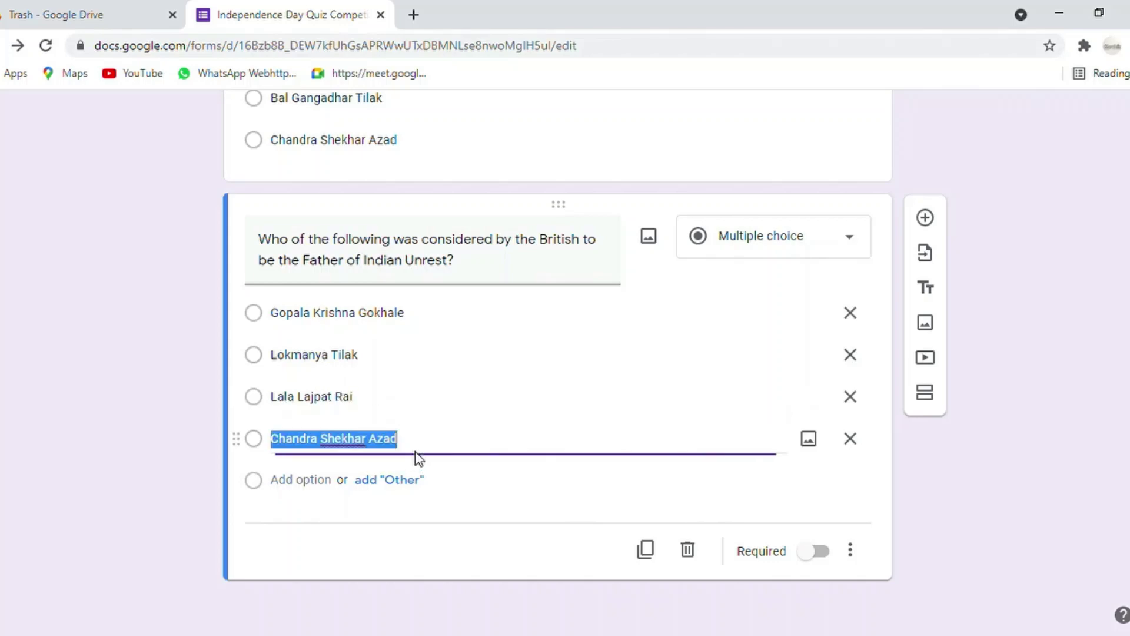
text(Man M)
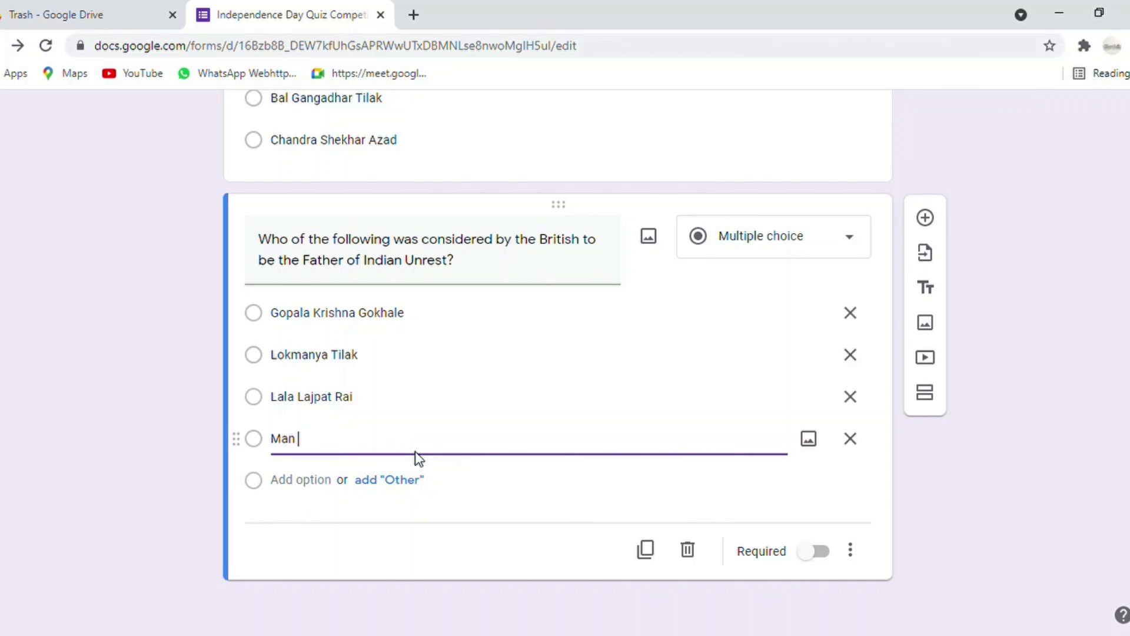
text(ohan Singh)
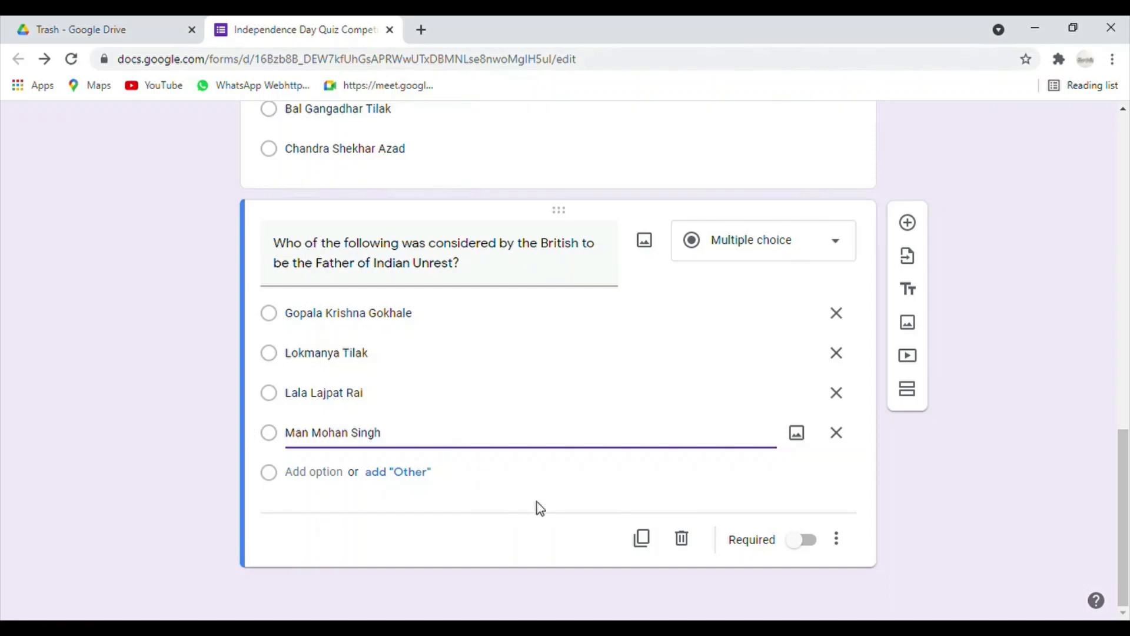
Duplicate the Father of Indian Unrest question and retitle the copy "Who successed Sardar Vallabhbhai Patel as the 2nd Home Minister of India?".
click(641, 538)
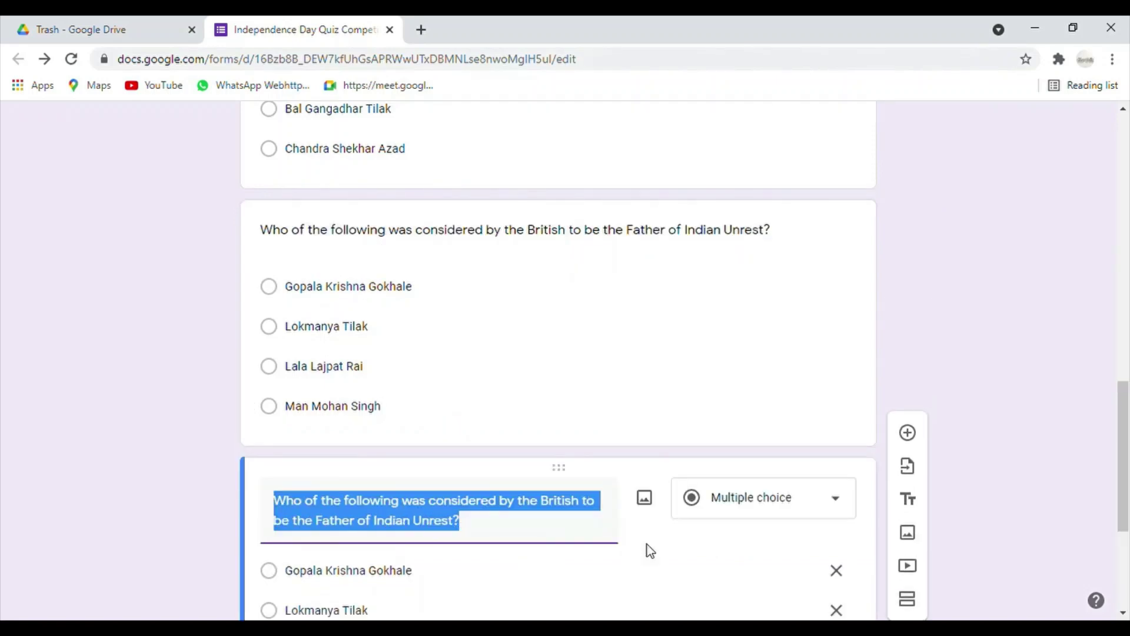
text(Who)
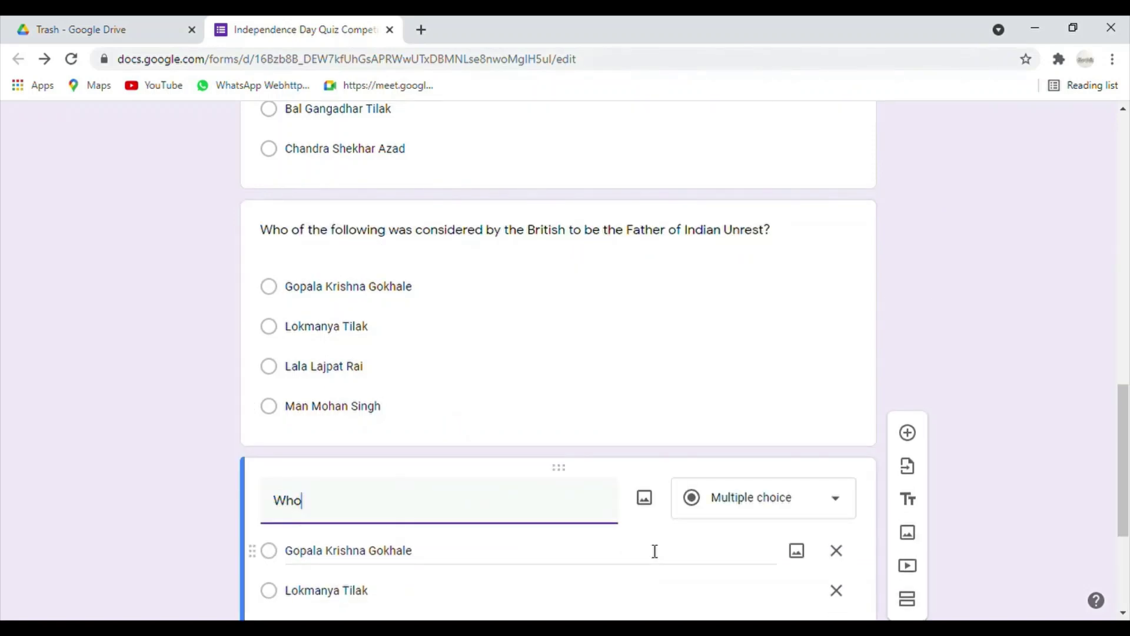
text( successed S)
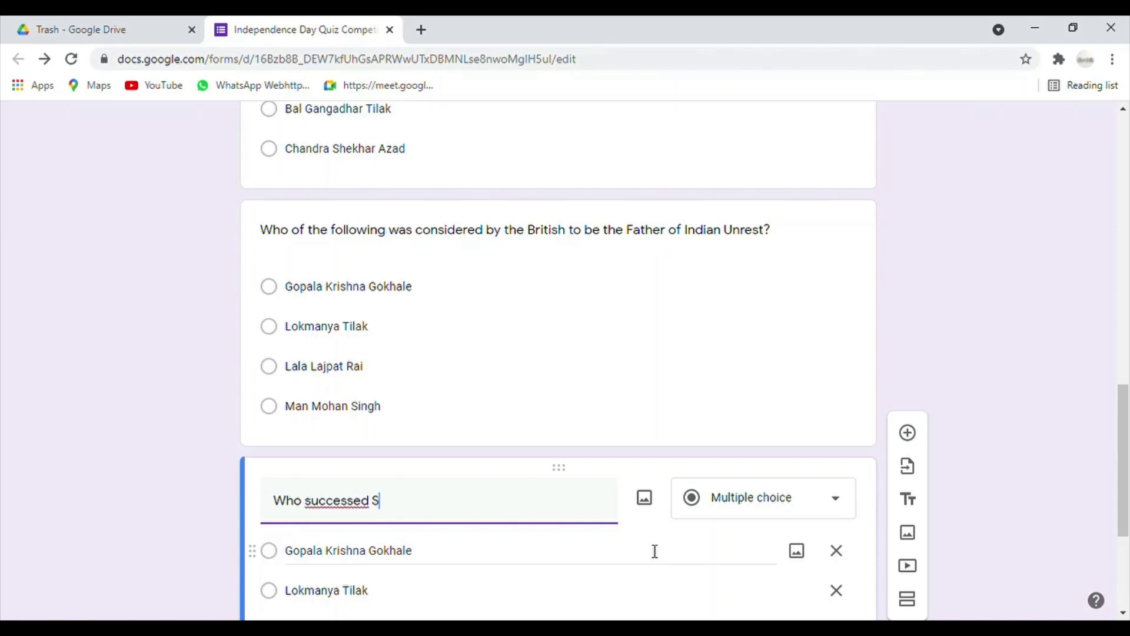
text(ardar Vl)
text(la)
key(BackSpace)
key(BackSpace)
text(allabhbhai)
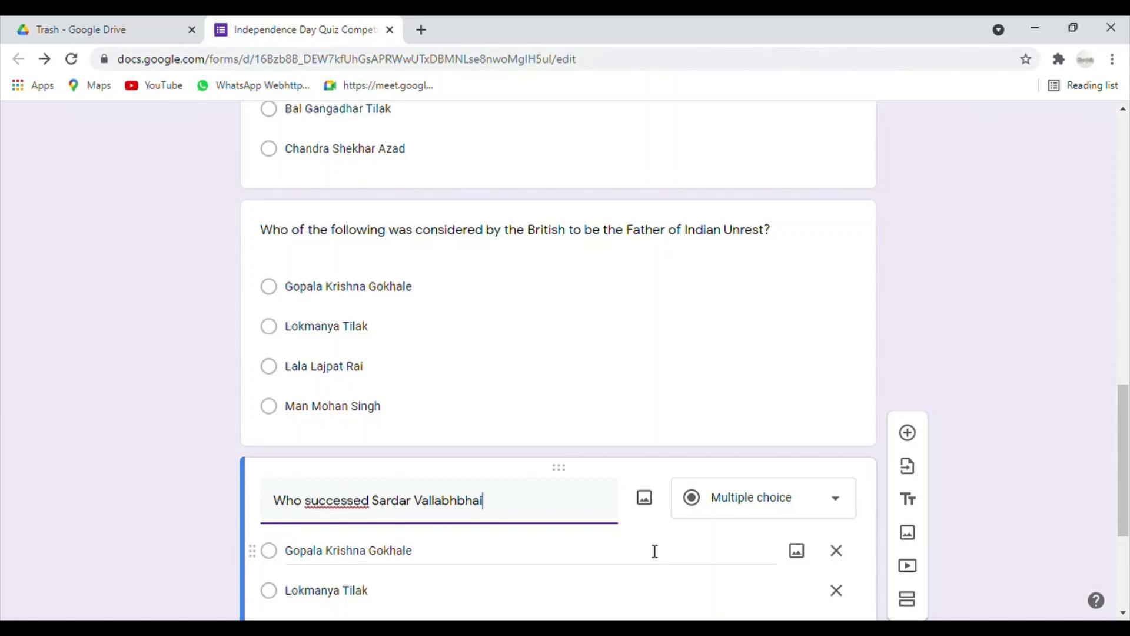
text( Patel as the 2nd Ho)
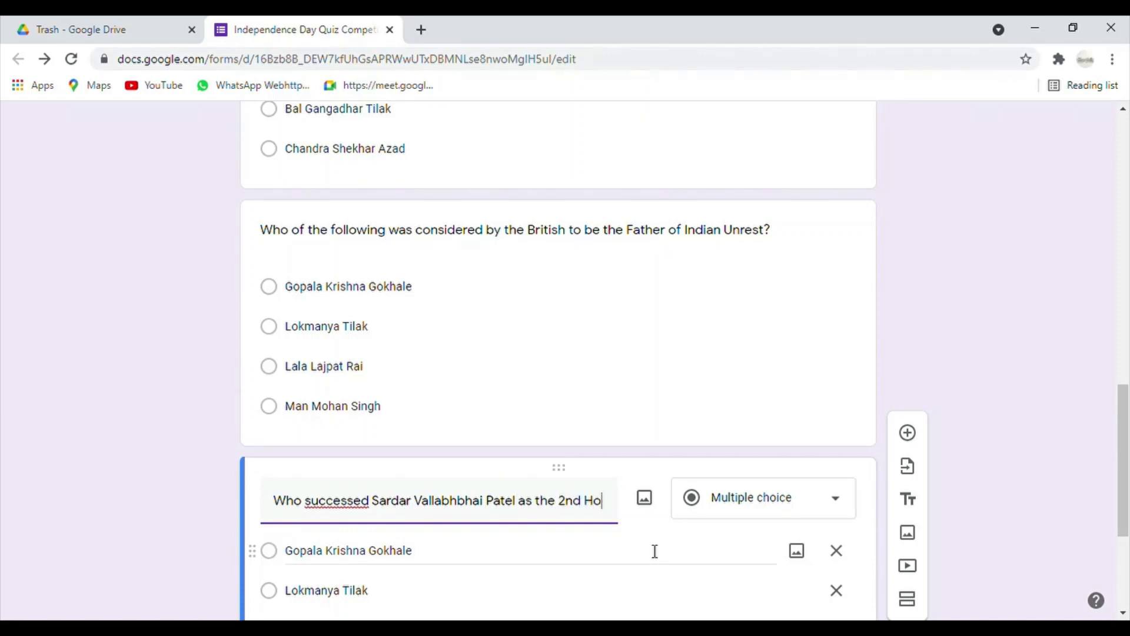
text(me Min)
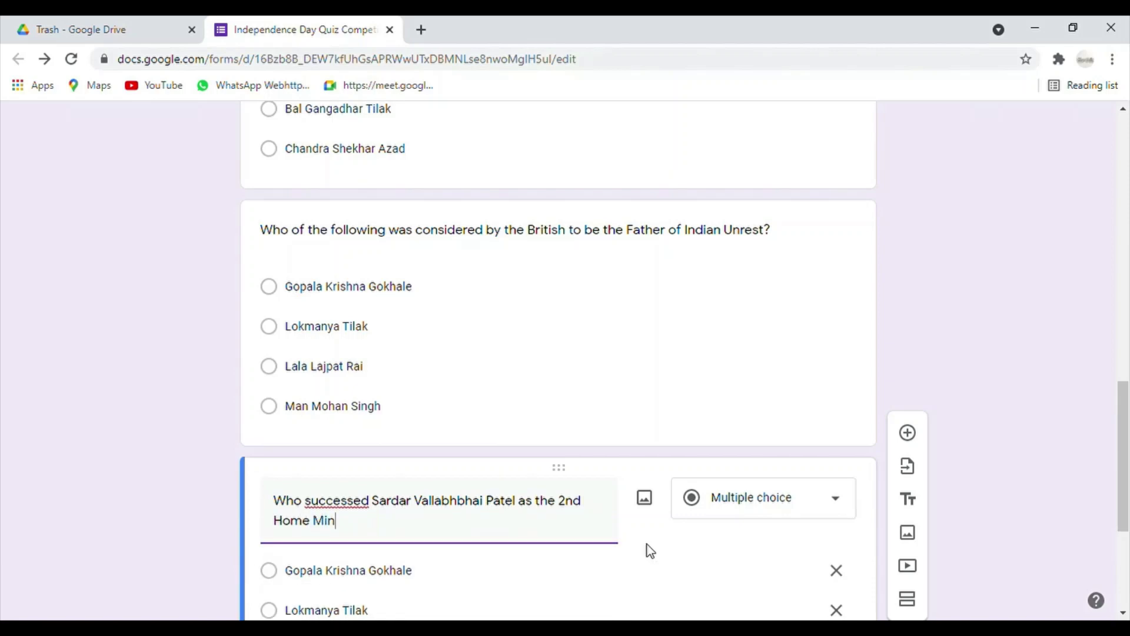
text(ister of)
text(India?)
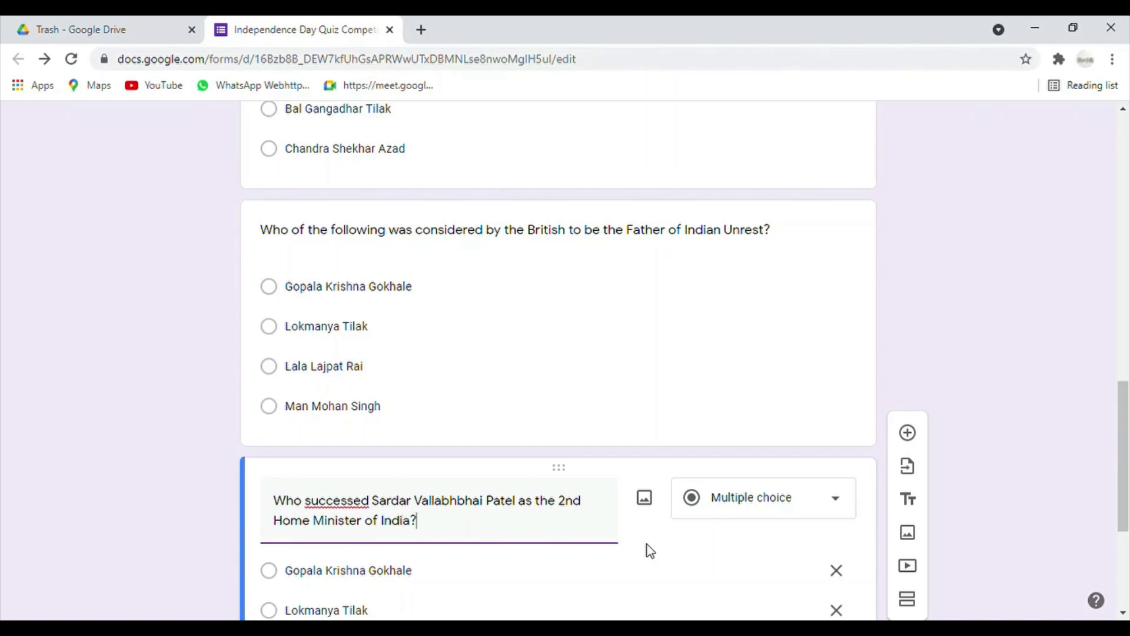
Change the first two options of the 2nd Home Minister question to "Man Mohan Singh" and "Mahatma Gandhi".
click(398, 575)
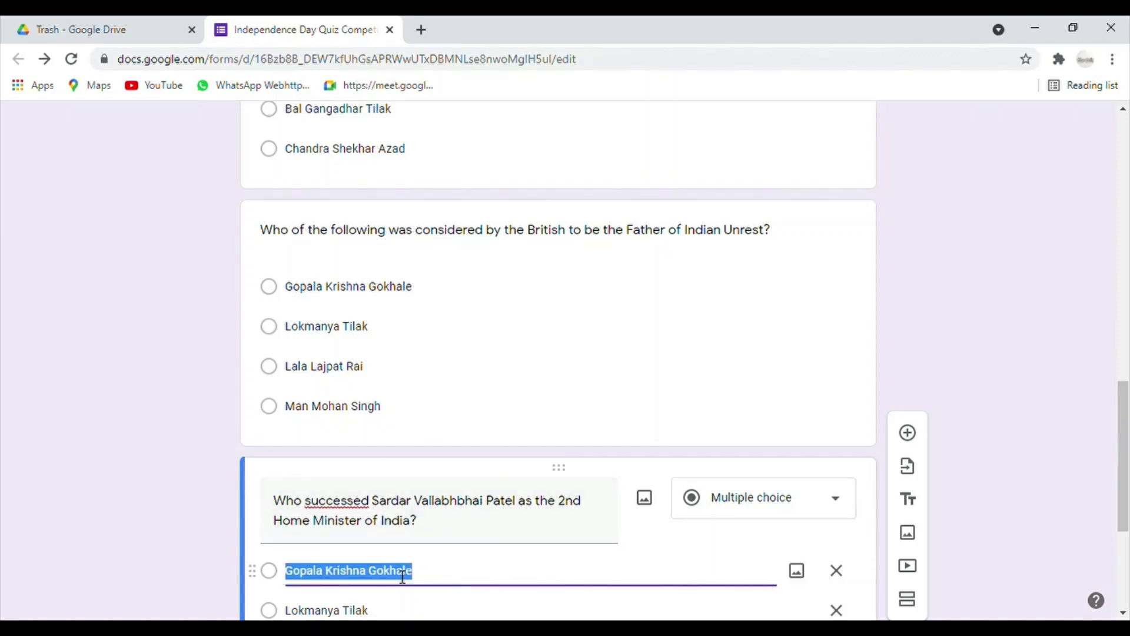
text(Man)
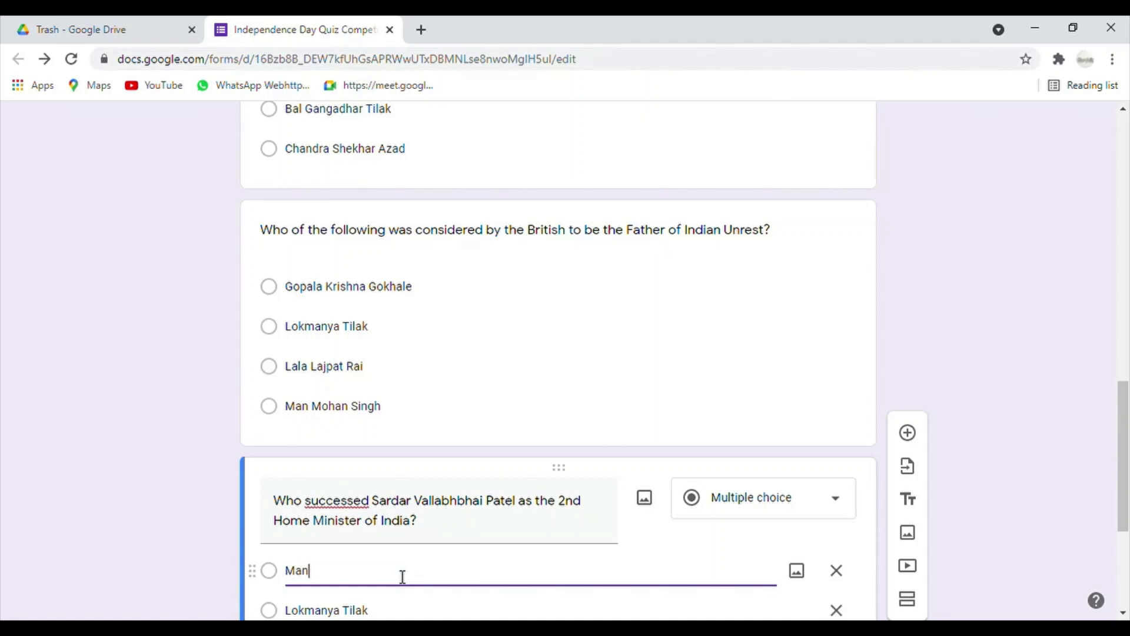
text( Mohan Singh)
click(367, 610)
scroll(369, 612, down, 5)
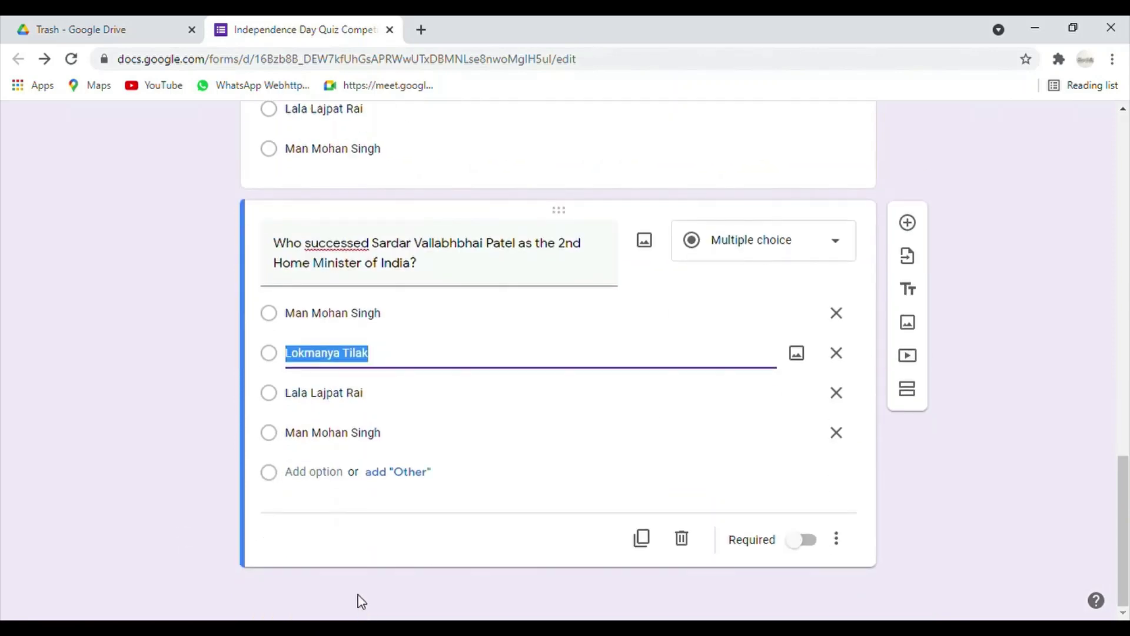
text(Ma)
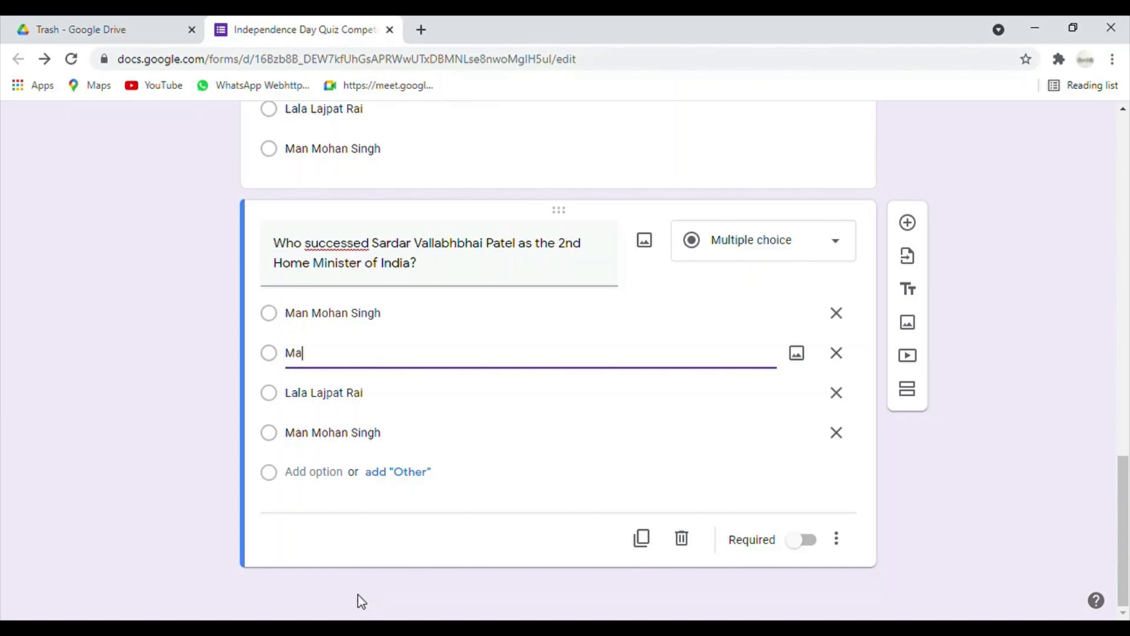
text(hatma Gandhi)
Change the third and fourth options of the 2nd Home Minister question to "C. Rajagopalachari" and "Jawaharlal Nehru".
click(362, 405)
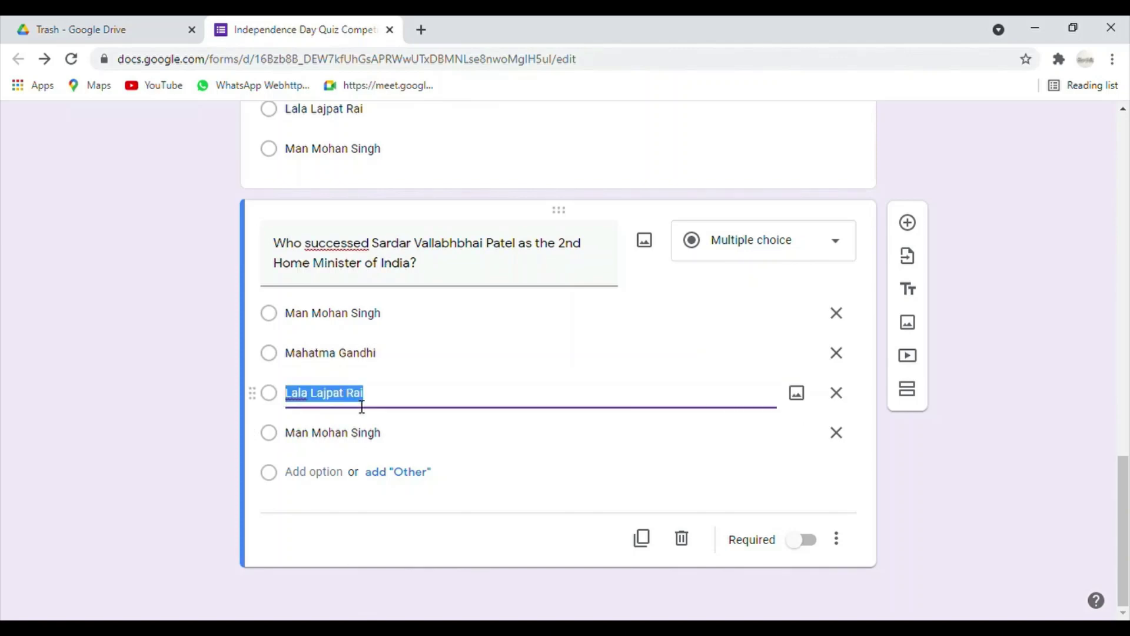
text(C)
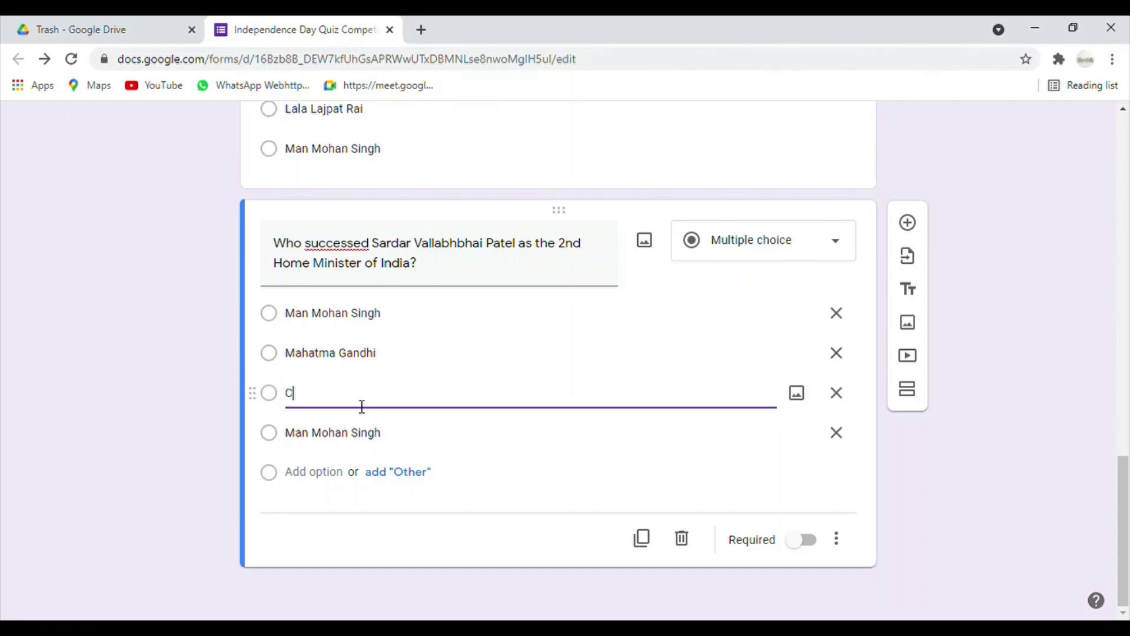
text(. rA)
key(BackSpace)
key(BackSpace)
text(r)
text(Raja)
text(gopala)
text(chari)
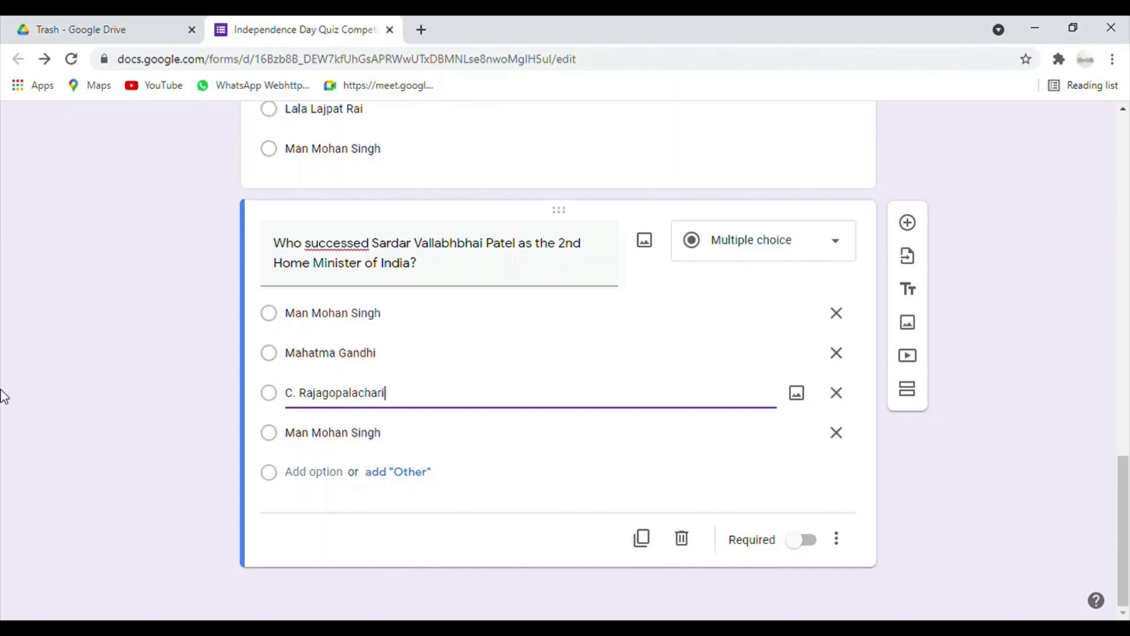
click(343, 443)
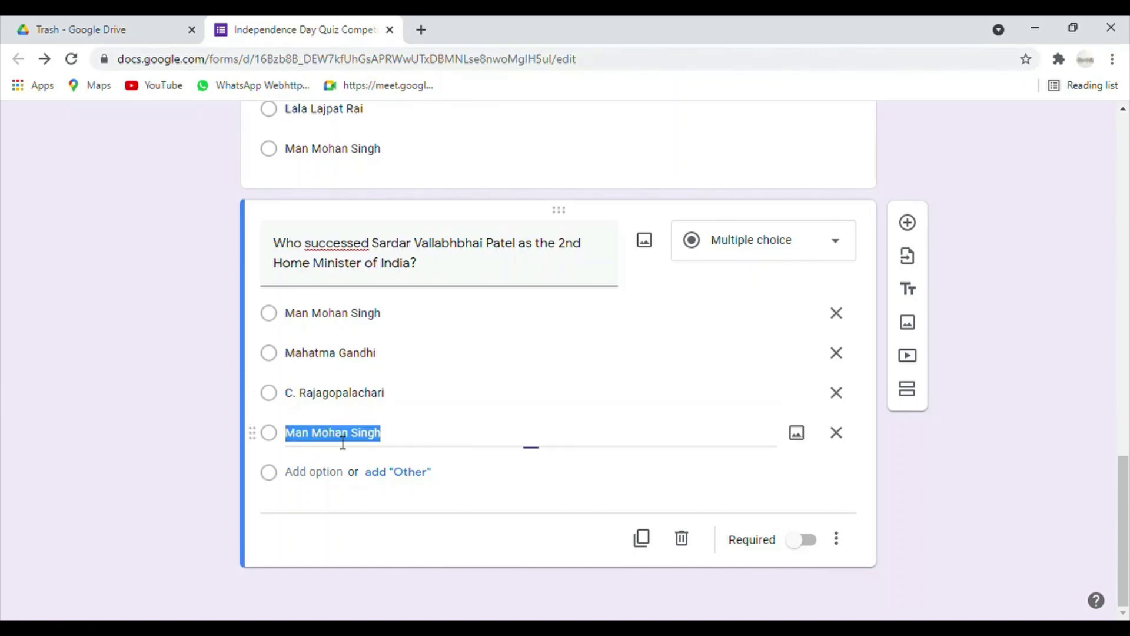
text(Ja)
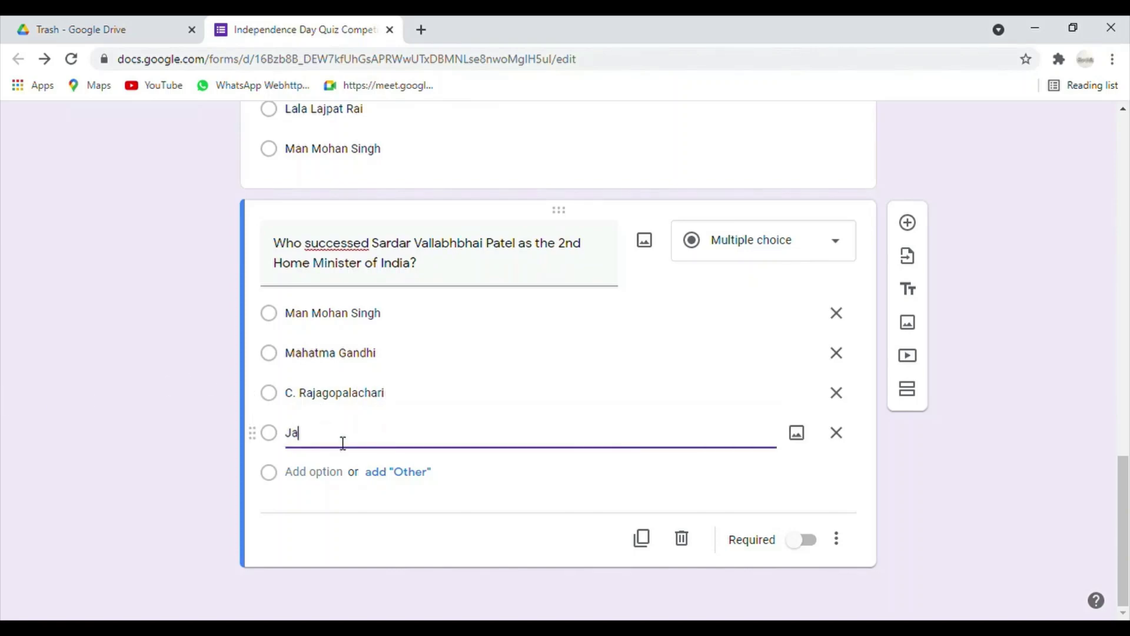
text(waharlal Nehru)
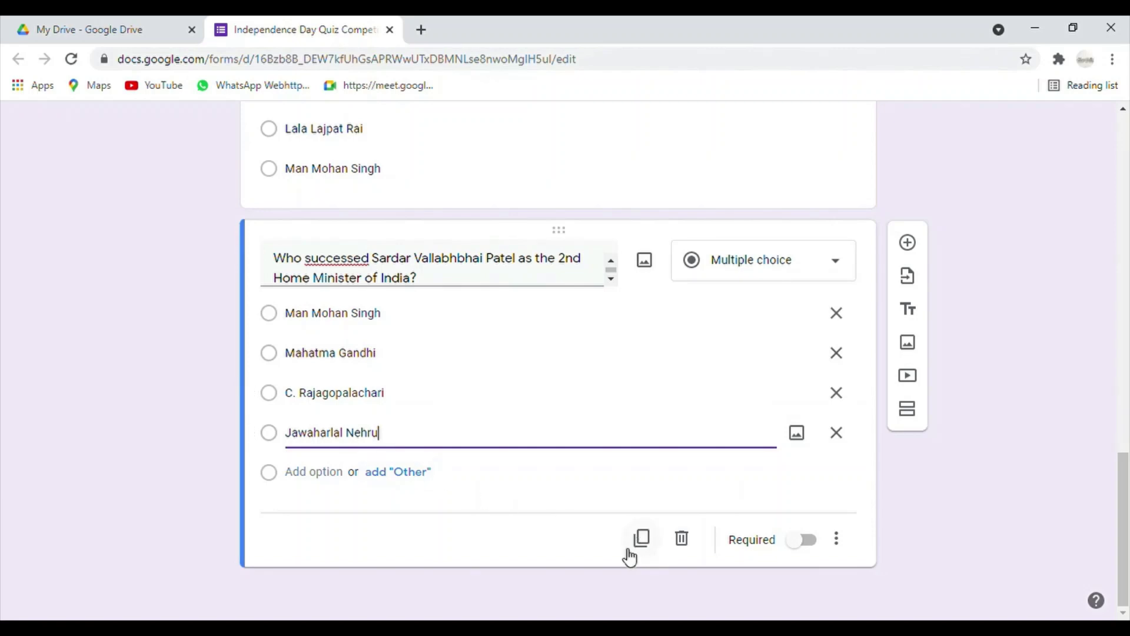
Duplicate the 2nd Home Minister question and retitle the copy "The Home Rule League was started by".
click(644, 539)
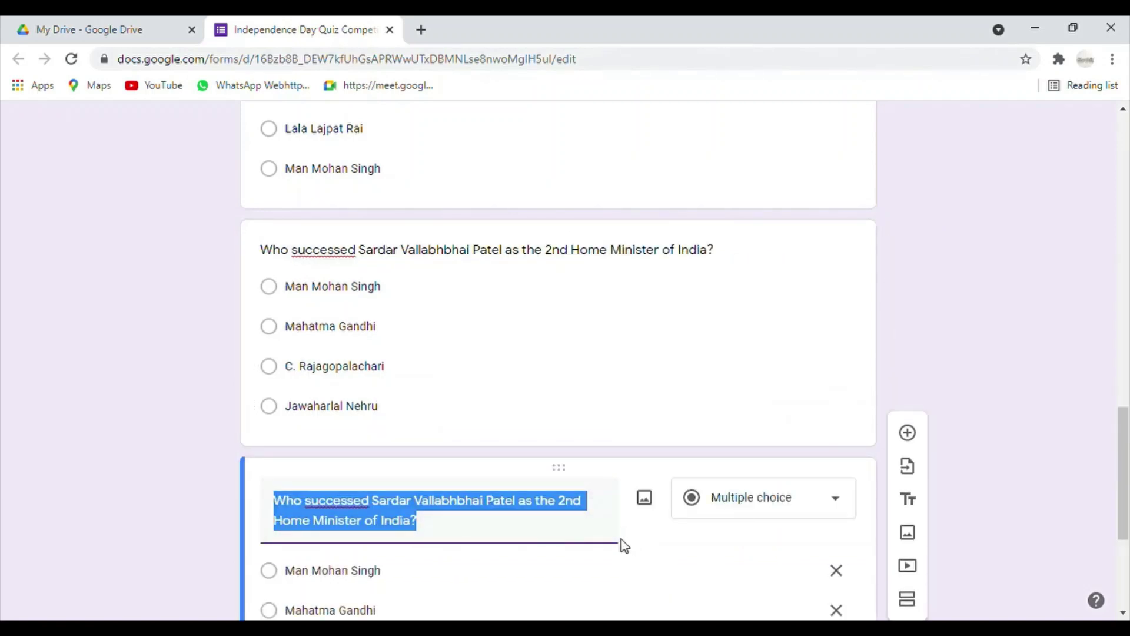
text(The Home )
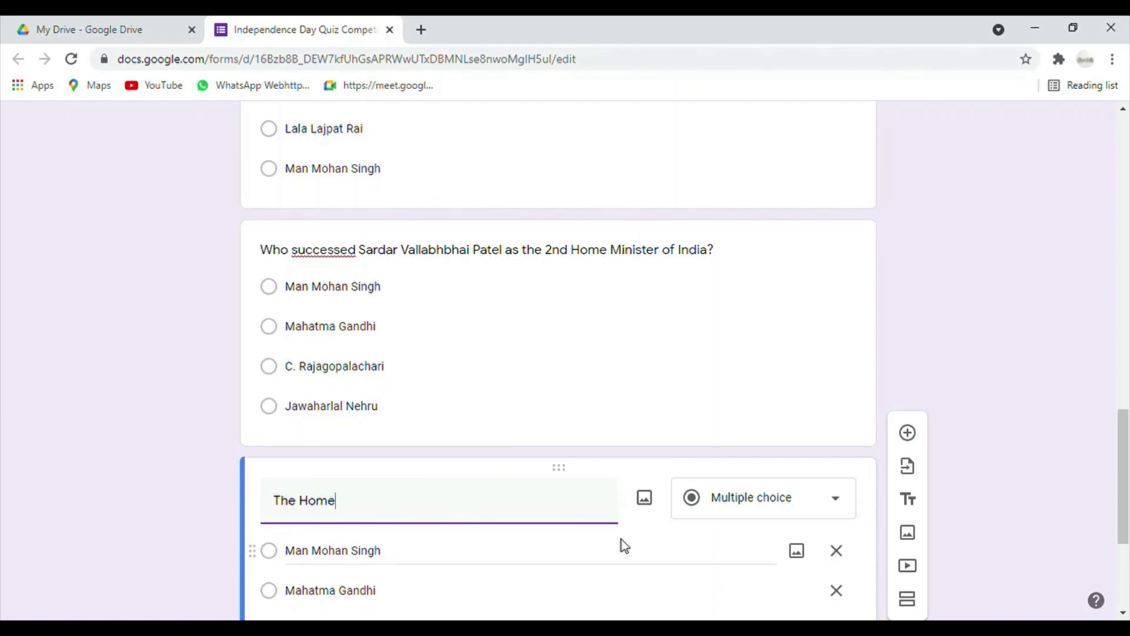
text(Rule League )
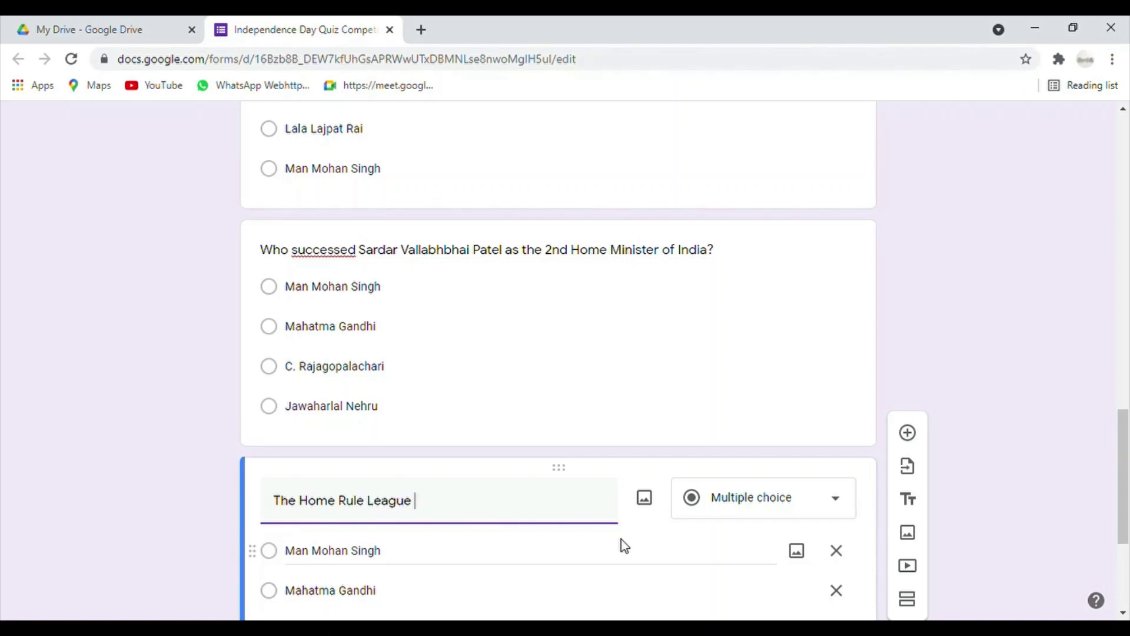
text(W)
key(BackSpace)
text(was started by)
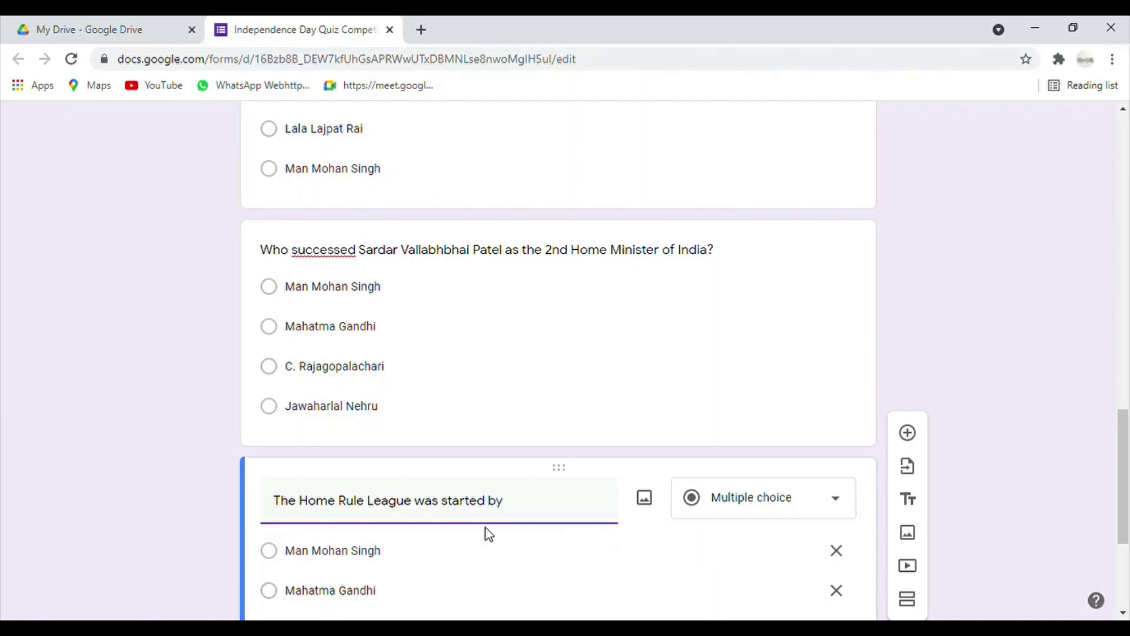
Change the first option of the Home Rule League question to "Rajagopalachari".
click(437, 565)
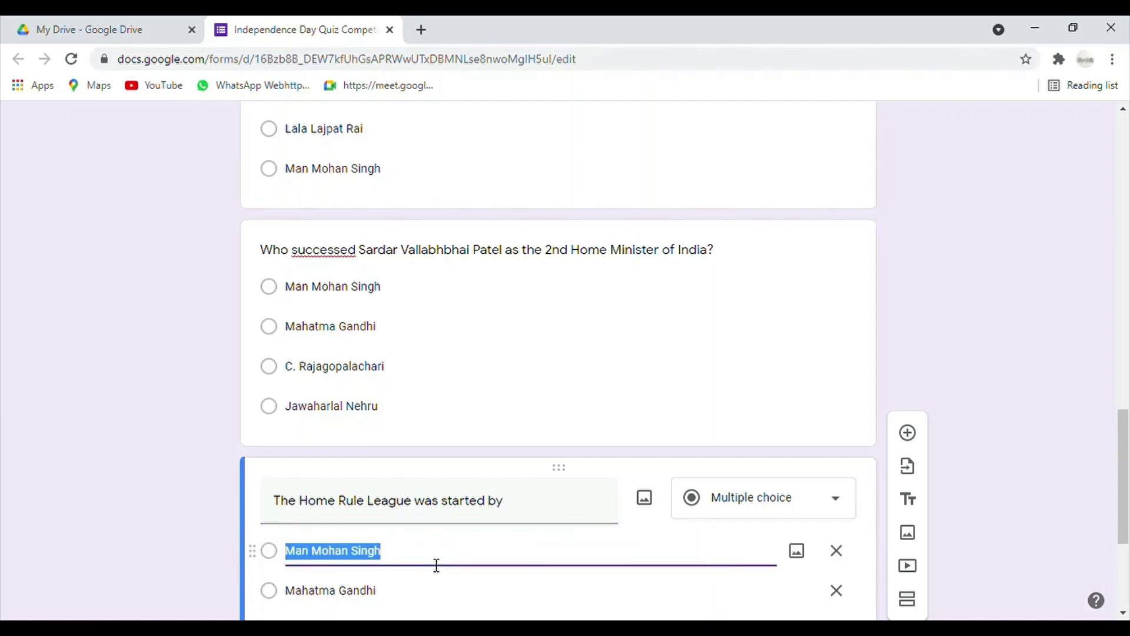
text(Rajagopalachari)
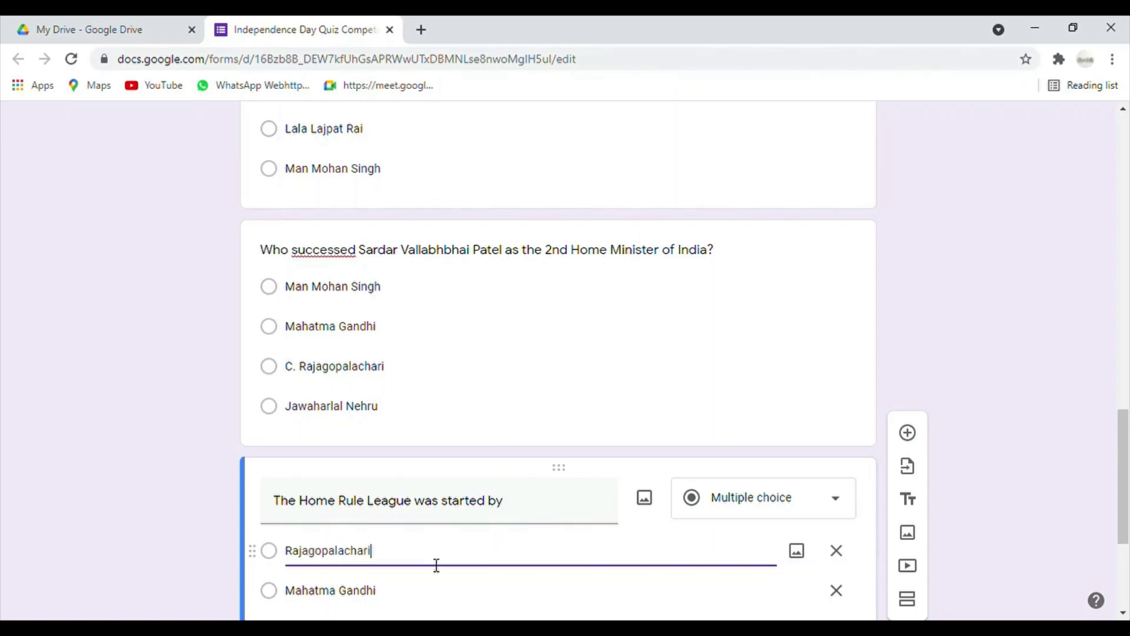
click(383, 601)
click(400, 600)
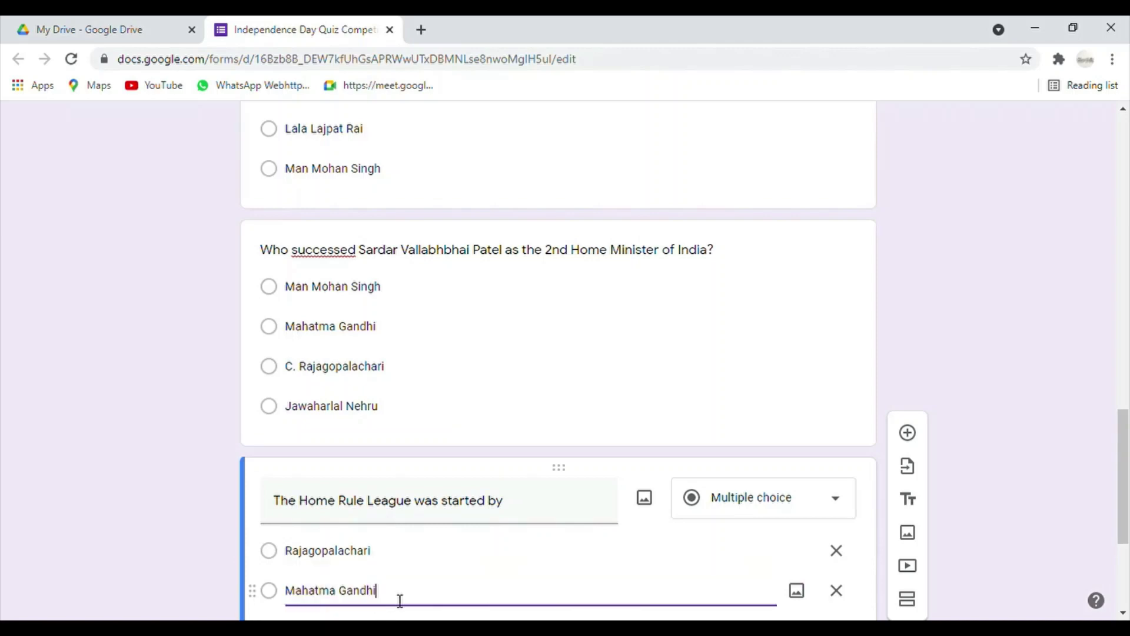
text(C. Rajagopalachari Jawaharlal Nehru)
Change the third and fourth options of the Home Rule League question to "Balagangadhar Tilak" and "Jawaharlal Nehru".
triple_click(355, 404)
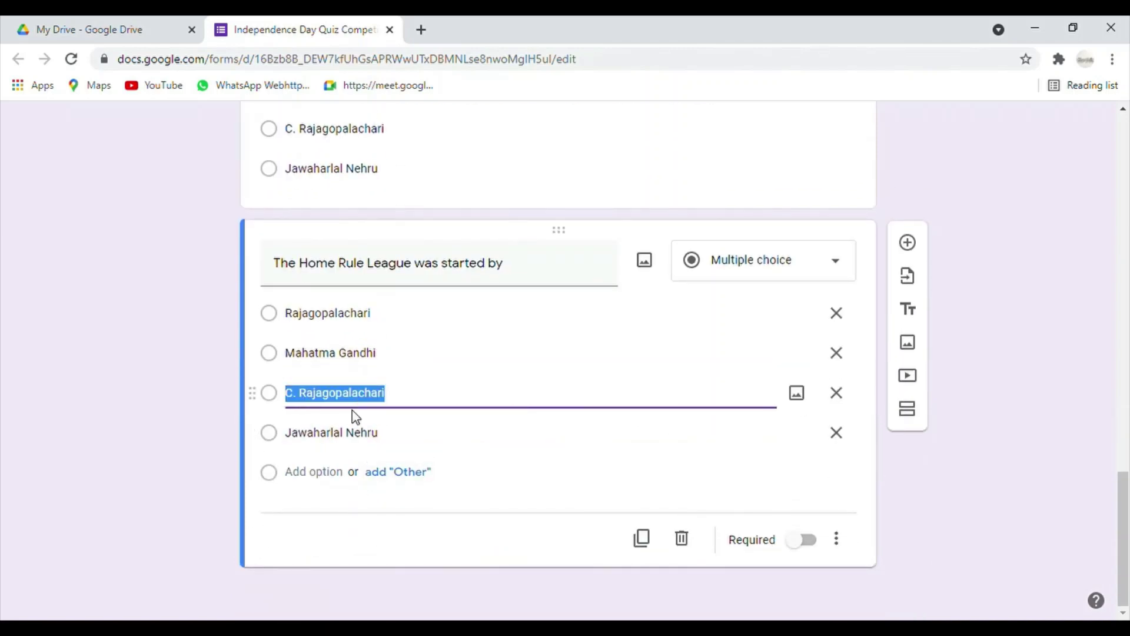
text(Bal)
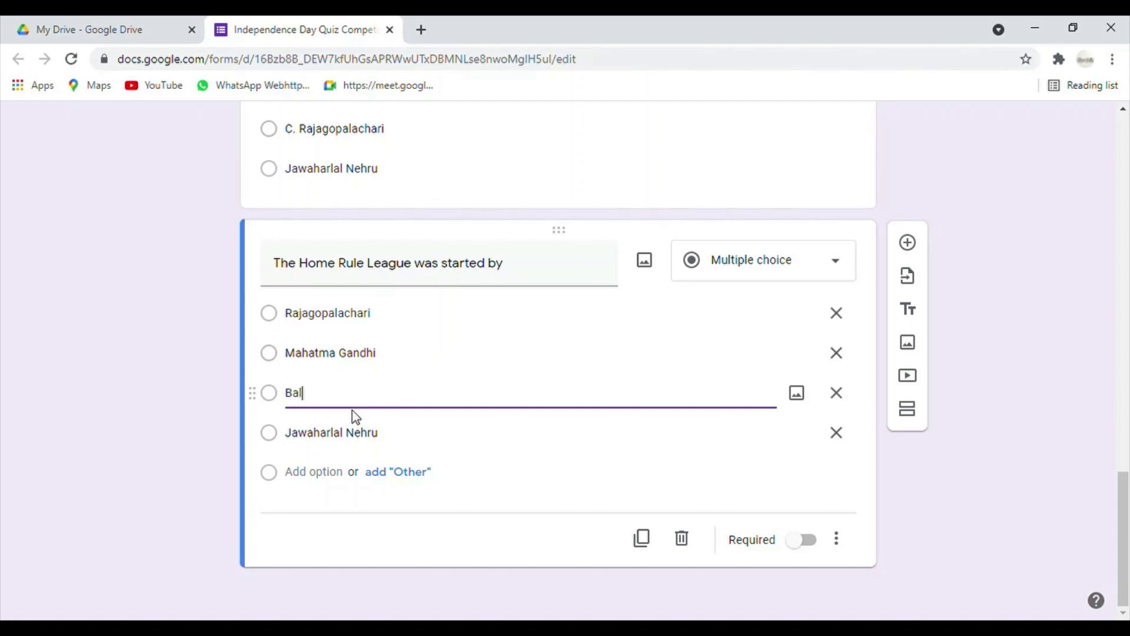
text(agangadhar T)
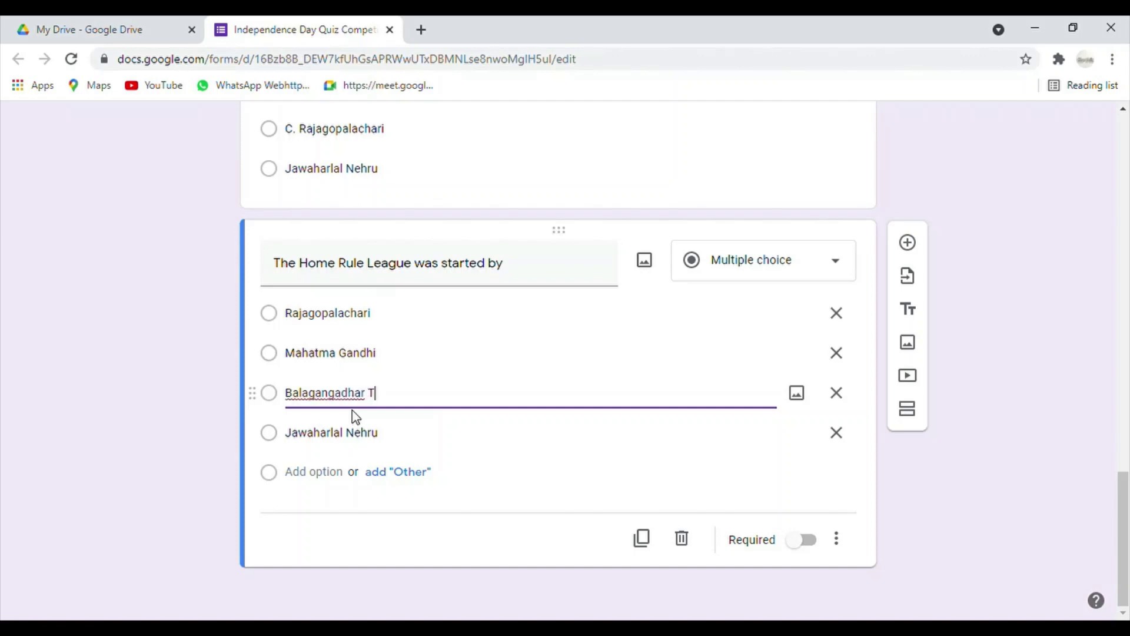
text(ilak)
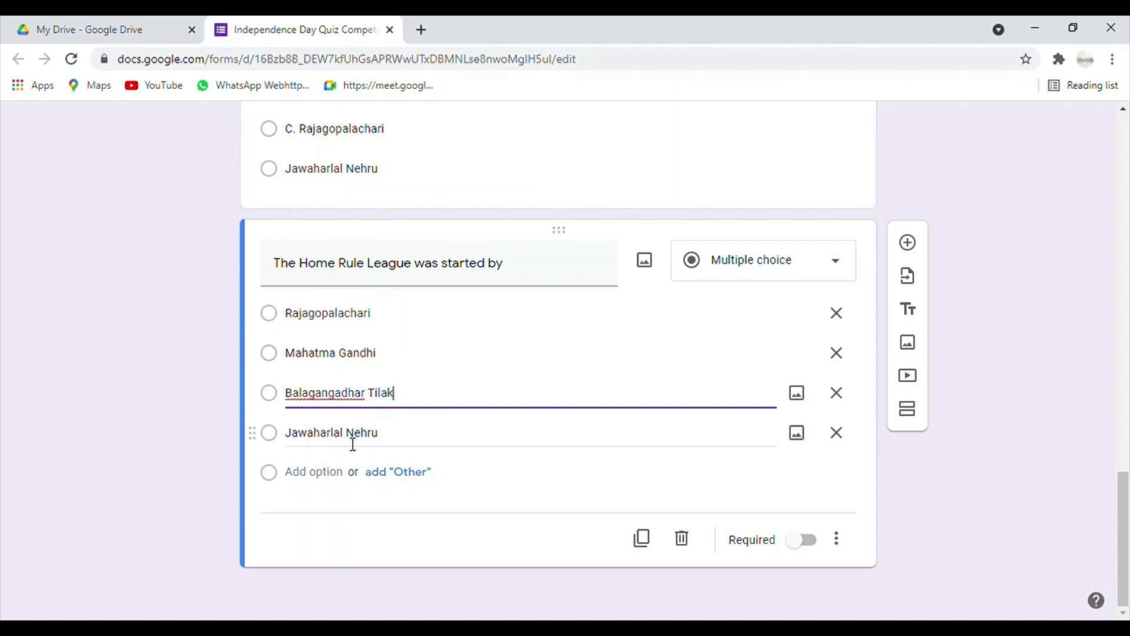
click(418, 439)
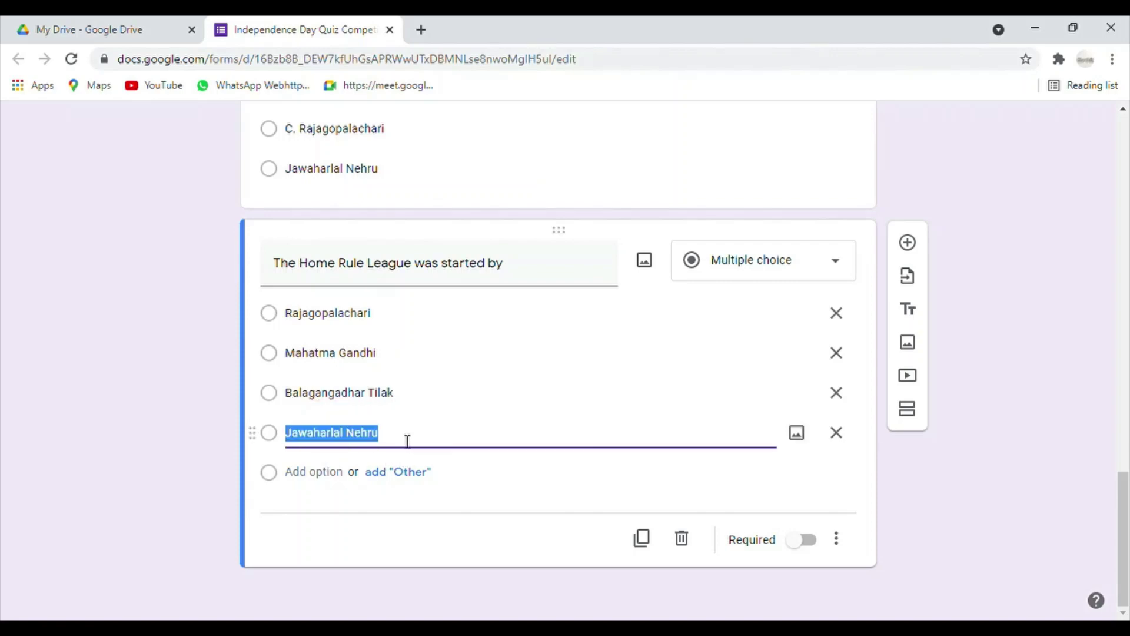
text(Jaw)
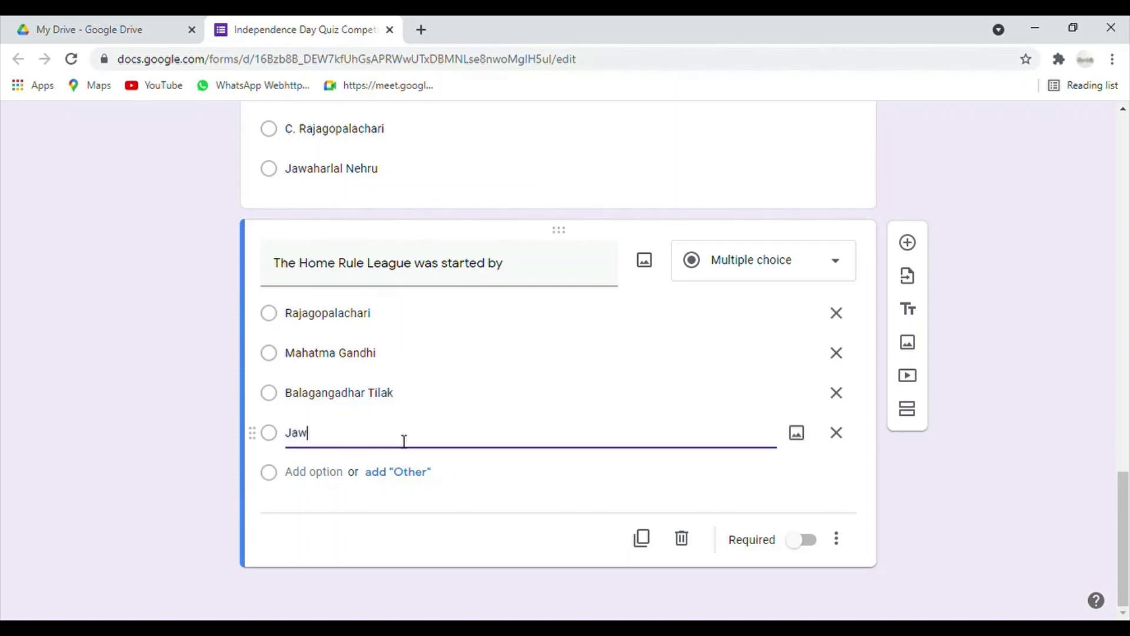
text(aharlal Nehru)
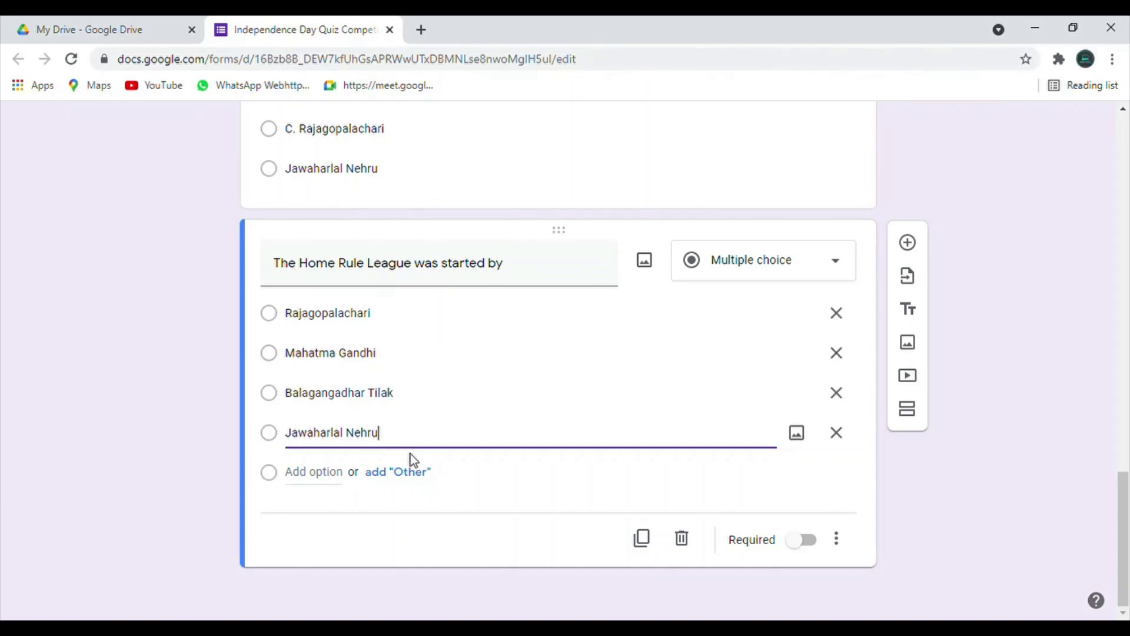
Duplicate the Home Rule League question and retitle the copy "Which of the following newspaper was started by Motilal Nehru in 1919?".
click(642, 544)
text(w)
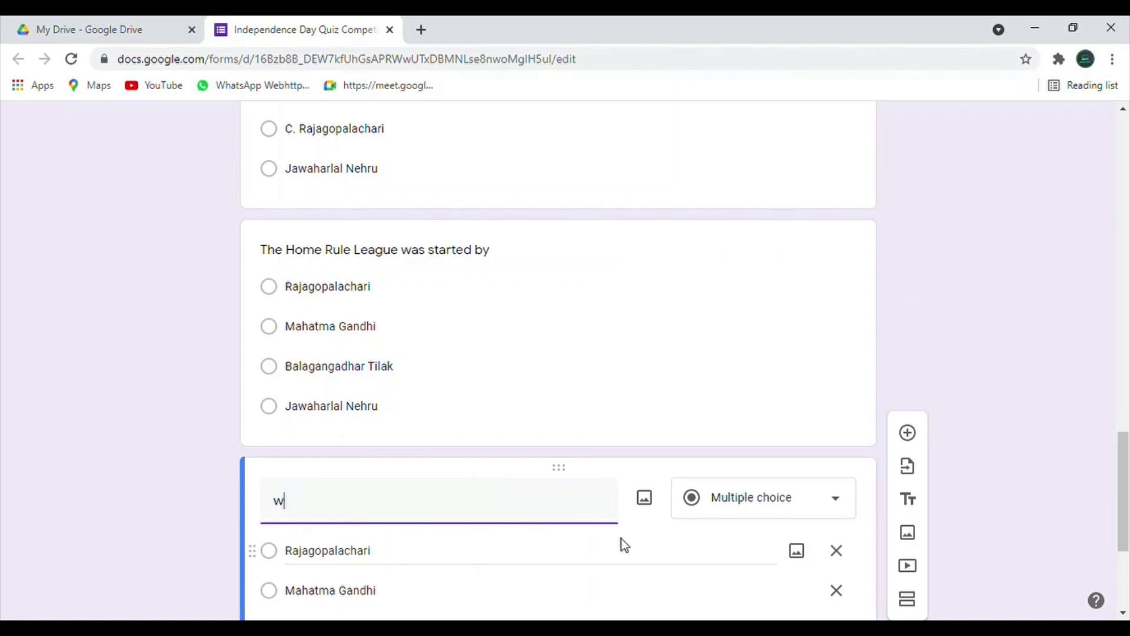
key(BackSpace)
text(Which of the followi)
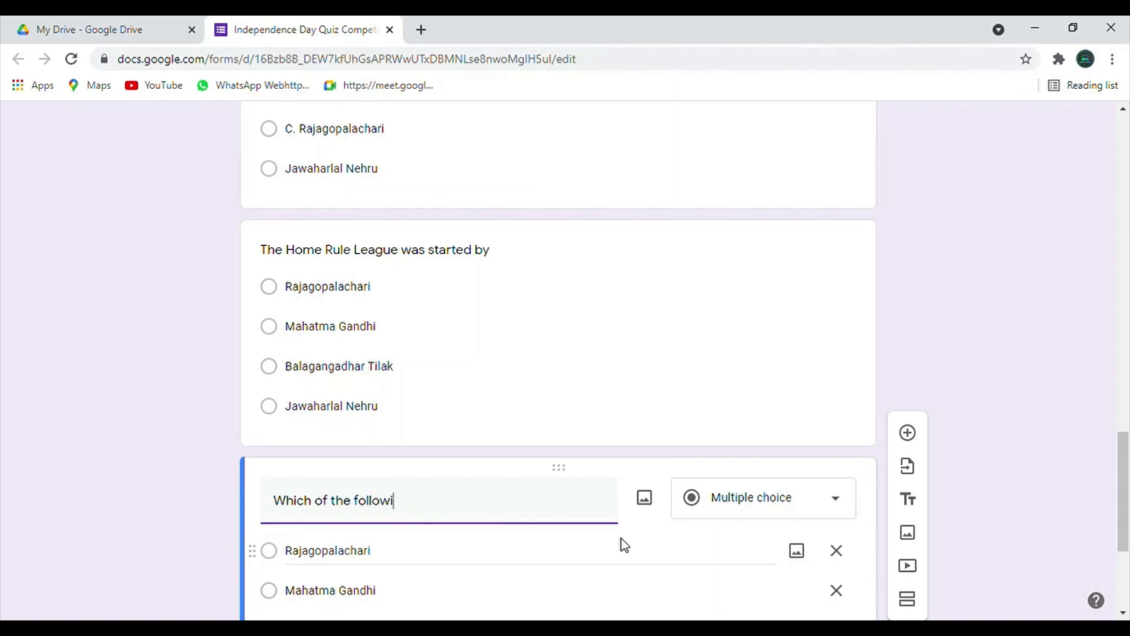
text(ng newspape)
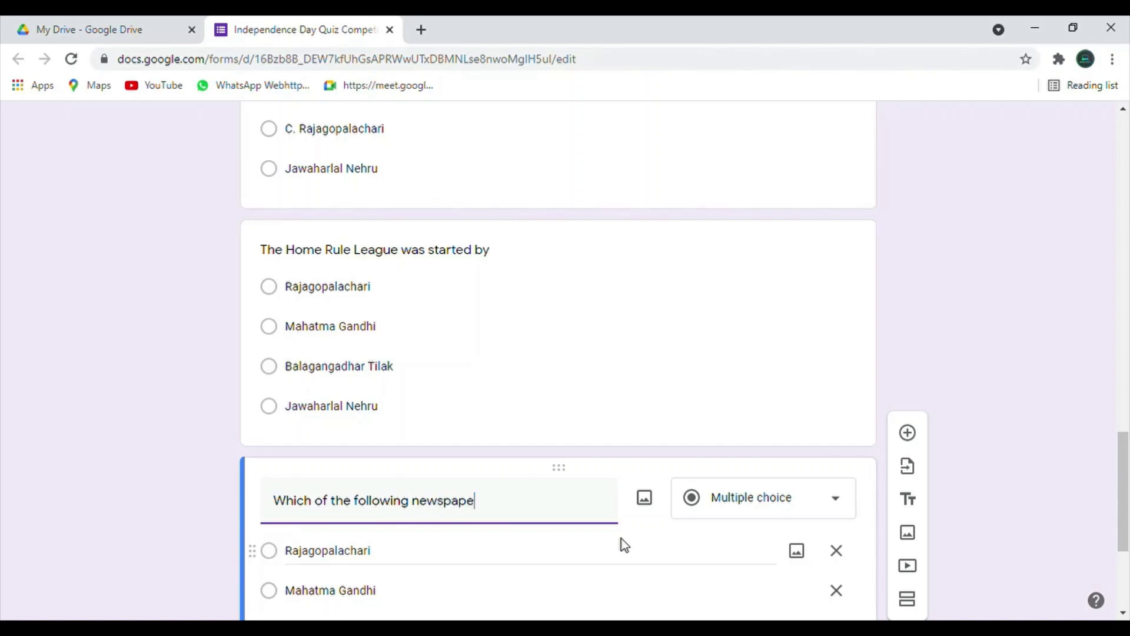
text(r was started by Mo)
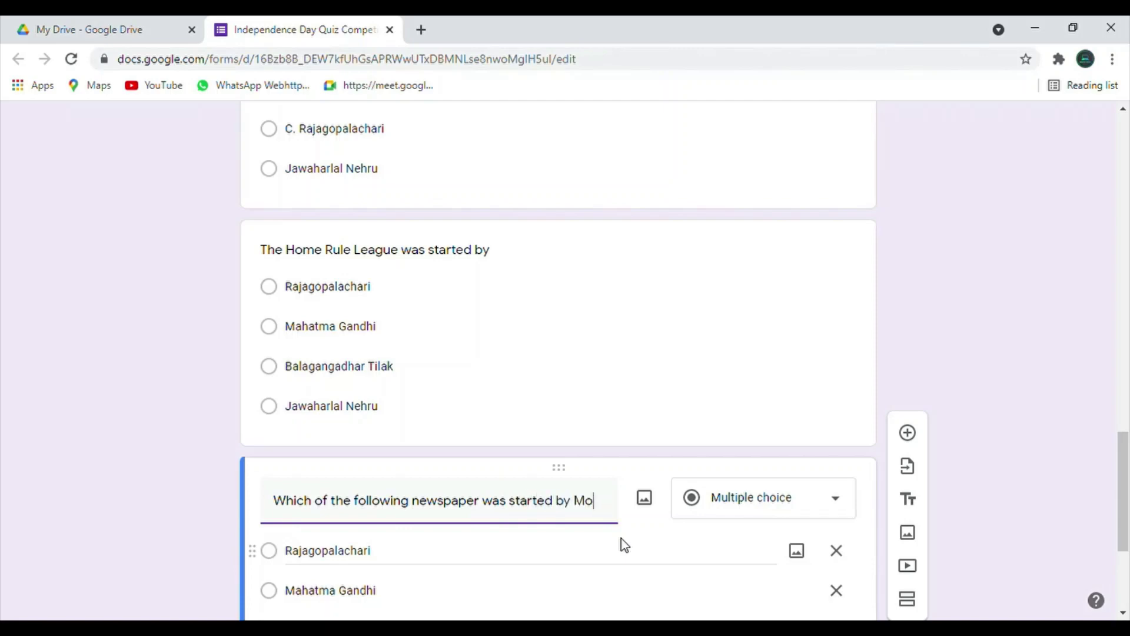
text(tilal)
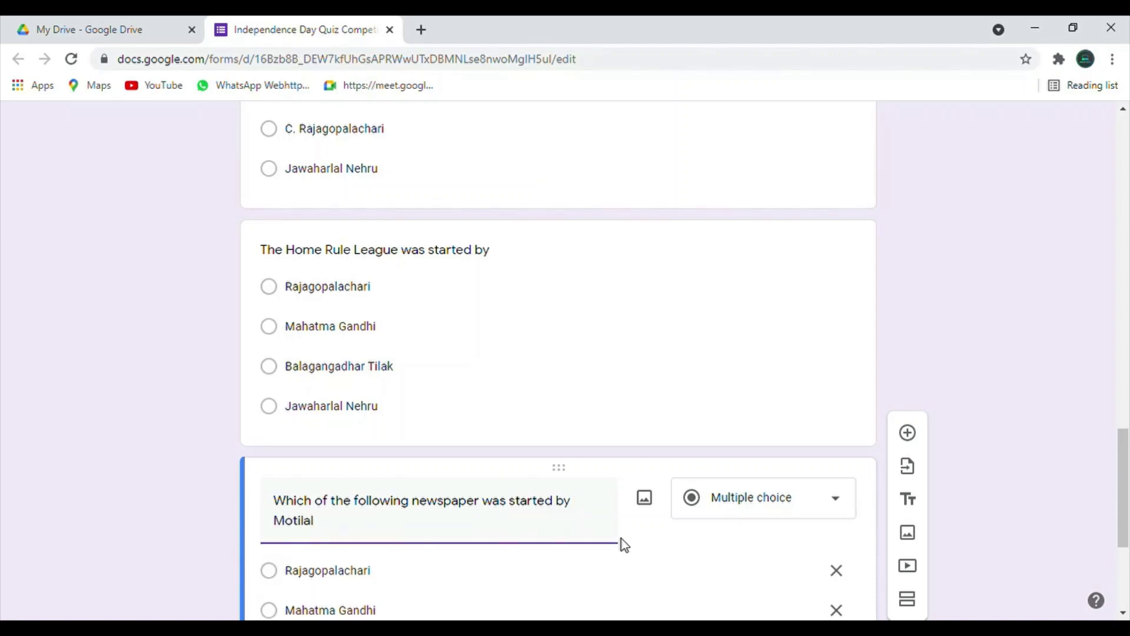
text( Nehru in 1919?)
Change the first two options of the Motilal Nehru newspaper question to "Voice of India" and "The Leader".
click(383, 579)
double_click(382, 581)
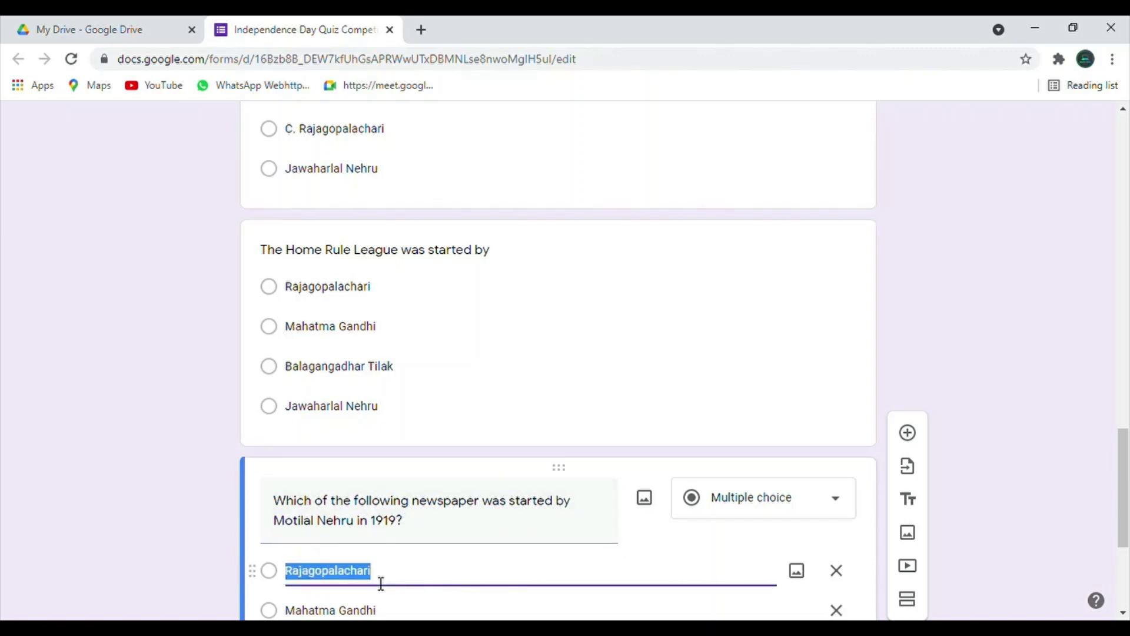
text(Voi)
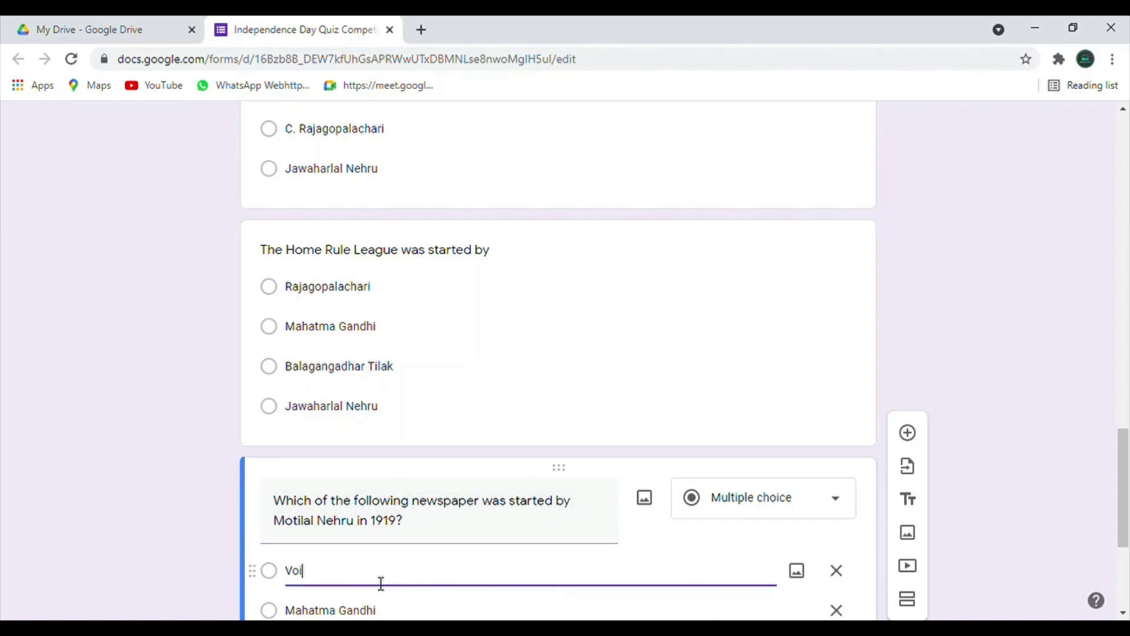
text(ce of India)
scroll(321, 471, down, 4)
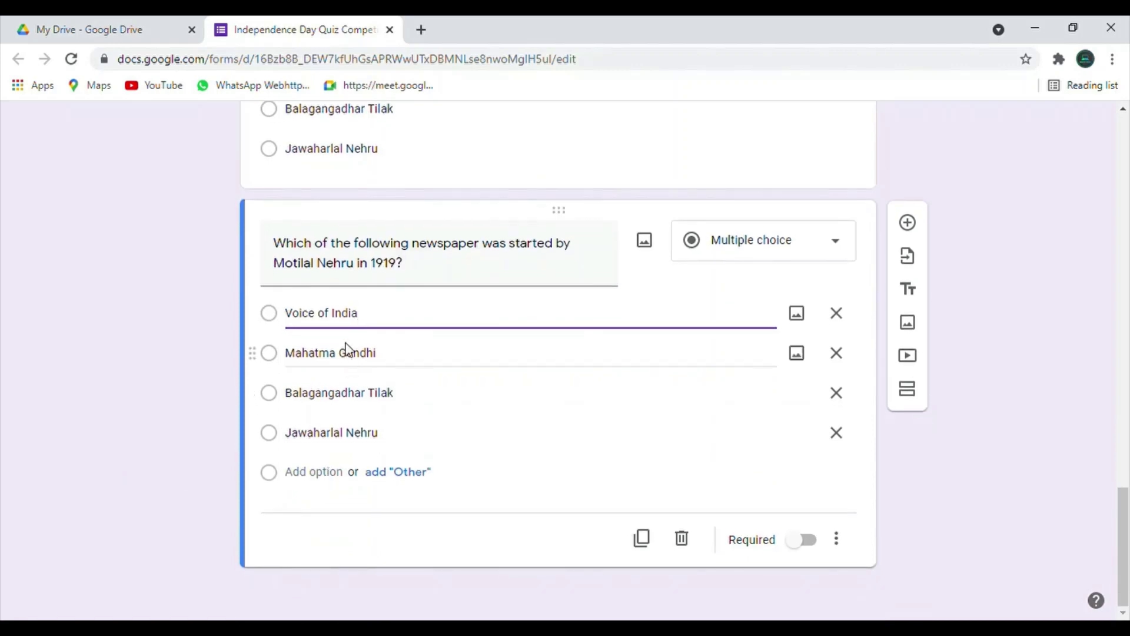
click(347, 350)
text(R)
key(BackSpace)
text(t)
text(T)
text(he)
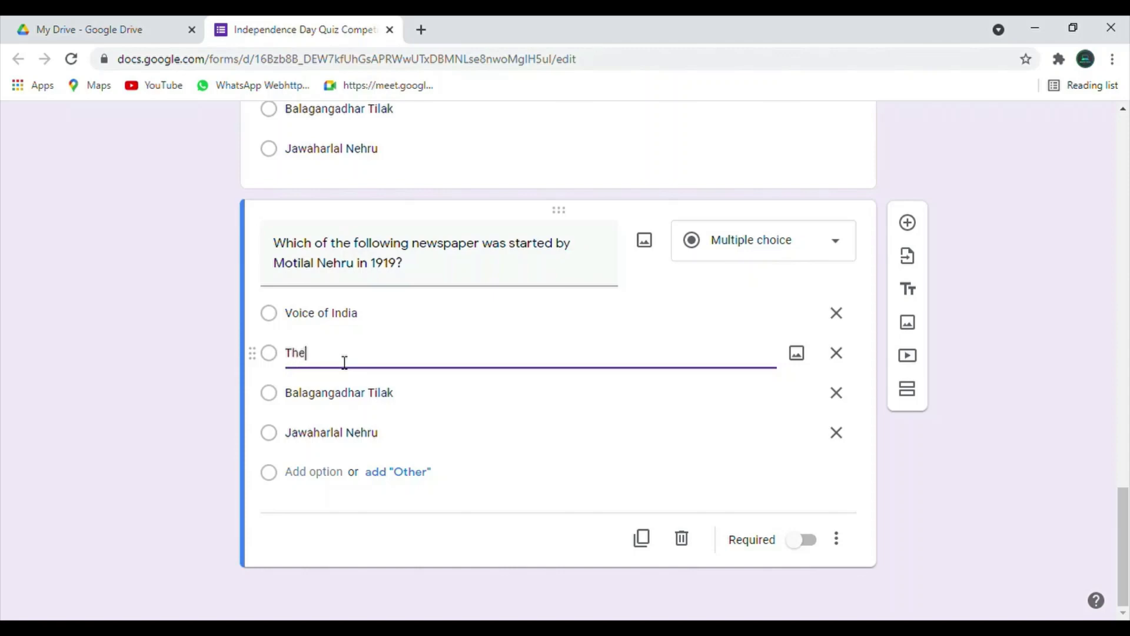
text( Leader)
Change the third and fourth options of the newspaper question to "Young India" and "Independent".
triple_click(421, 399)
text(Y)
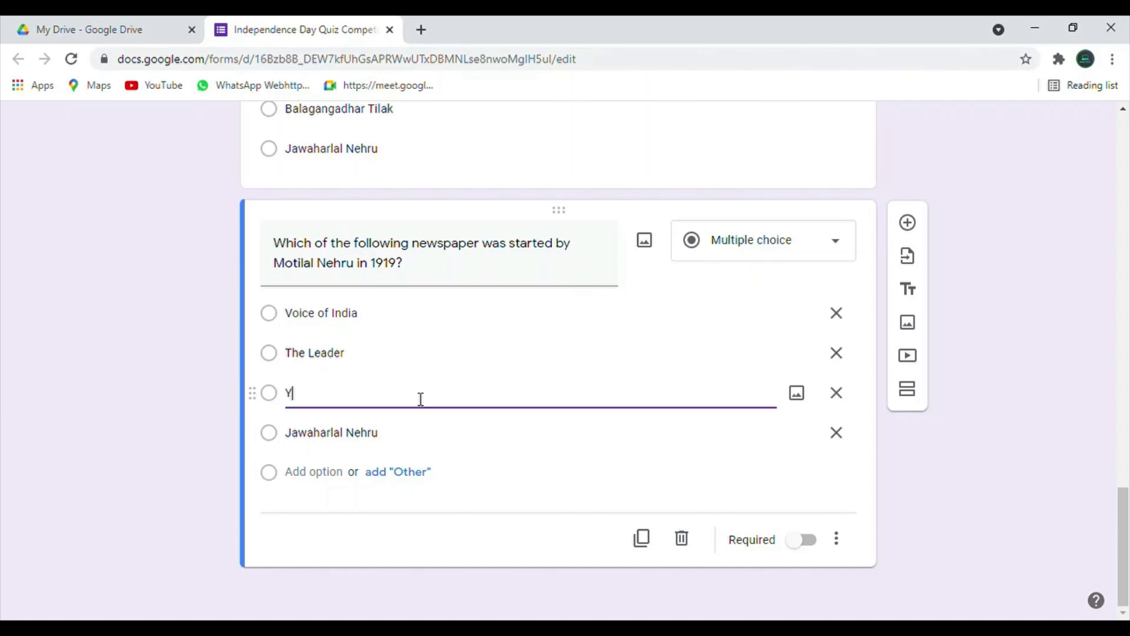
text(oung India)
triple_click(420, 439)
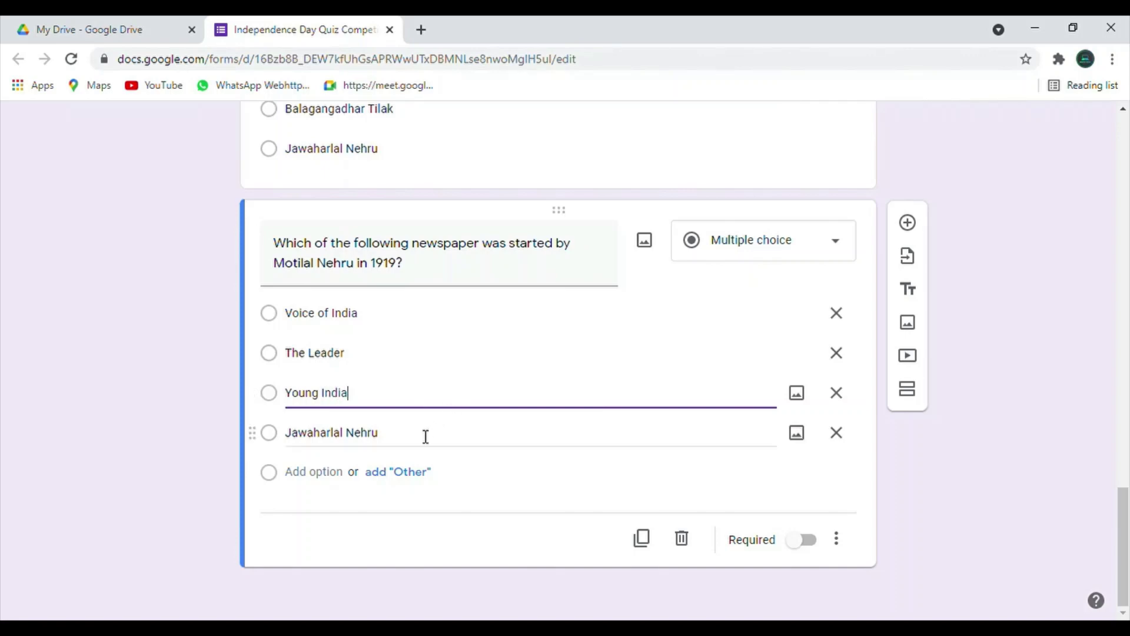
text(Independent)
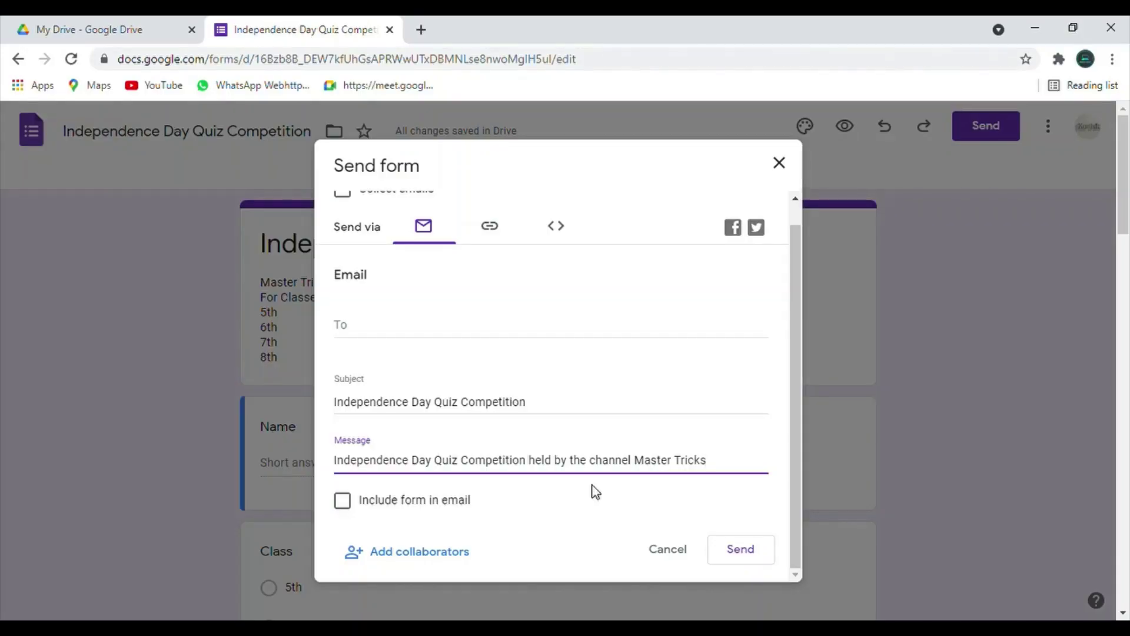
Include the form in the invitation email and enter the recipient's email address.
click(345, 504)
scroll(371, 494, up, 1)
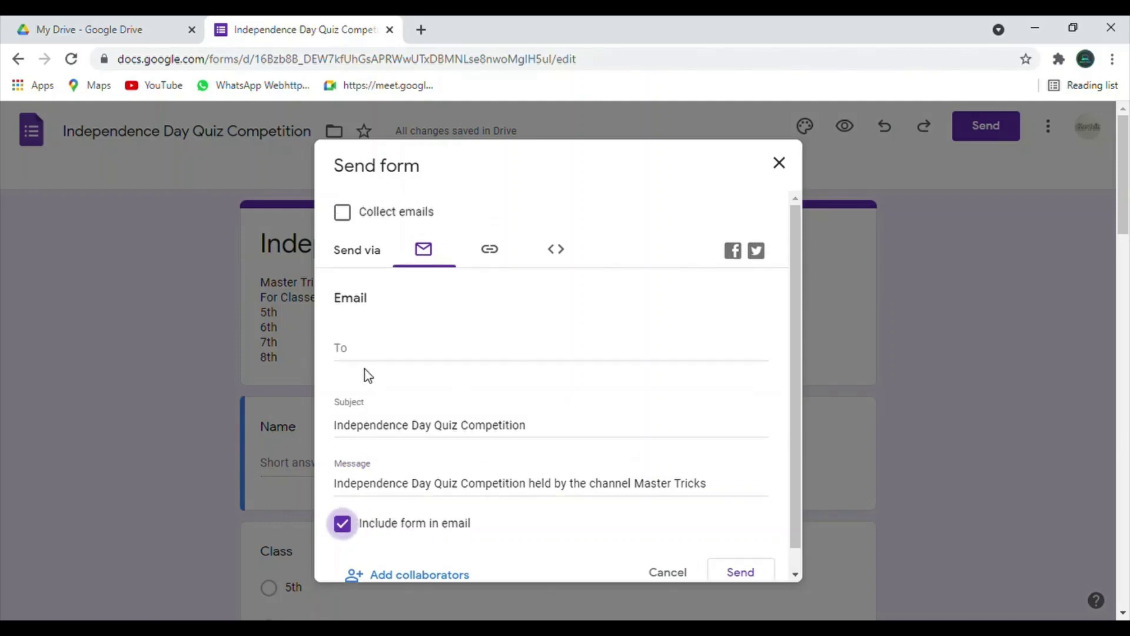
click(384, 355)
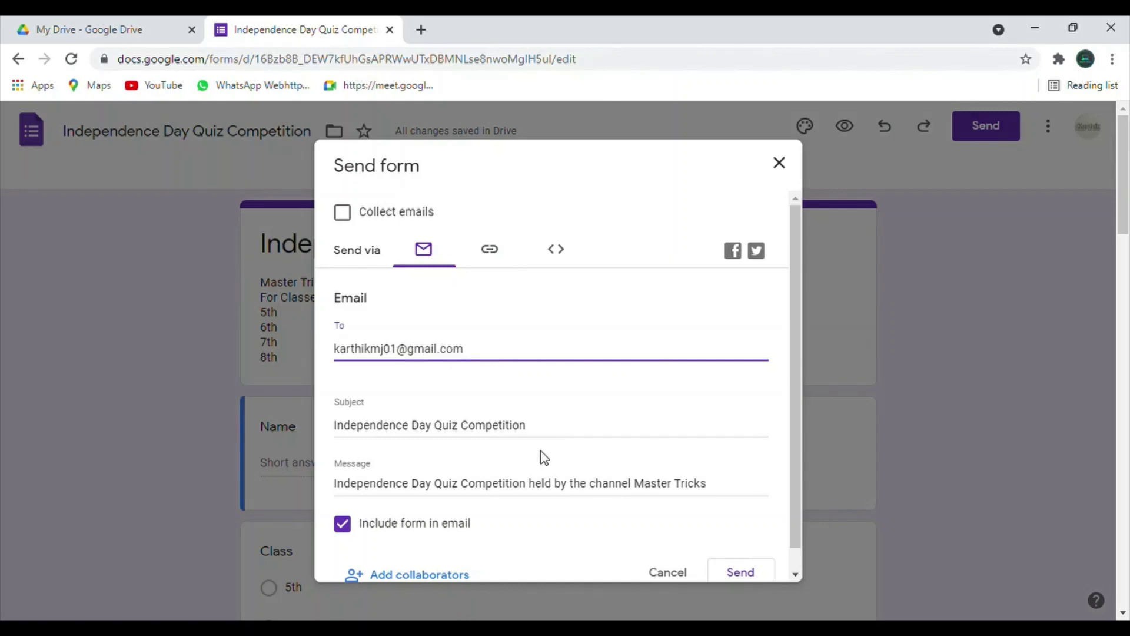
scroll(544, 458, down, 1)
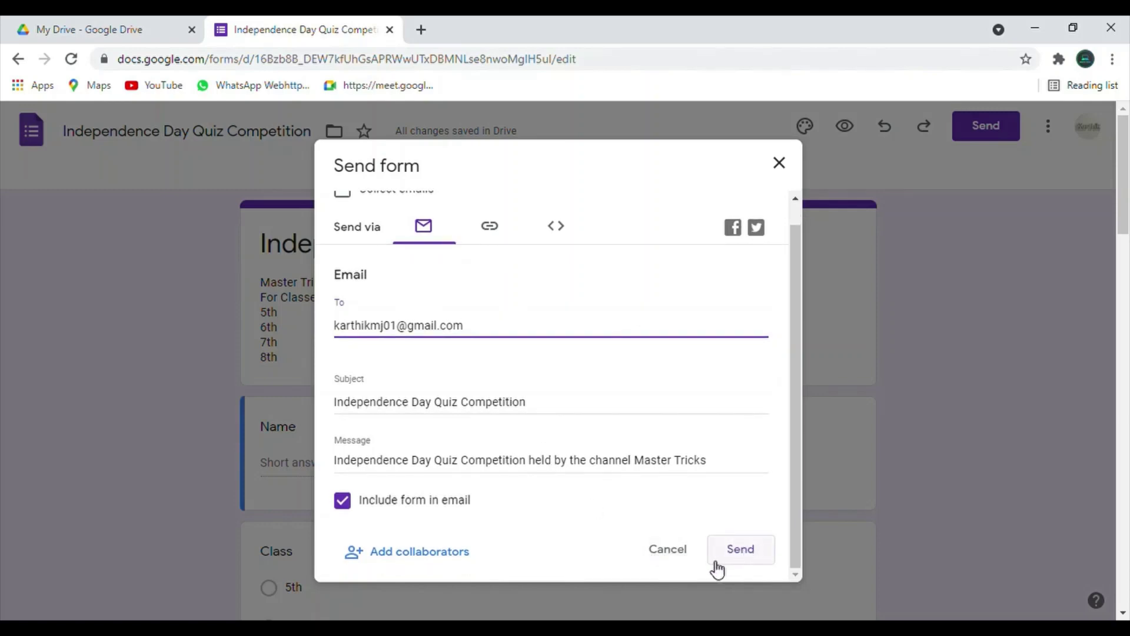
Copy the form's full share link and view its embed HTML code.
click(488, 232)
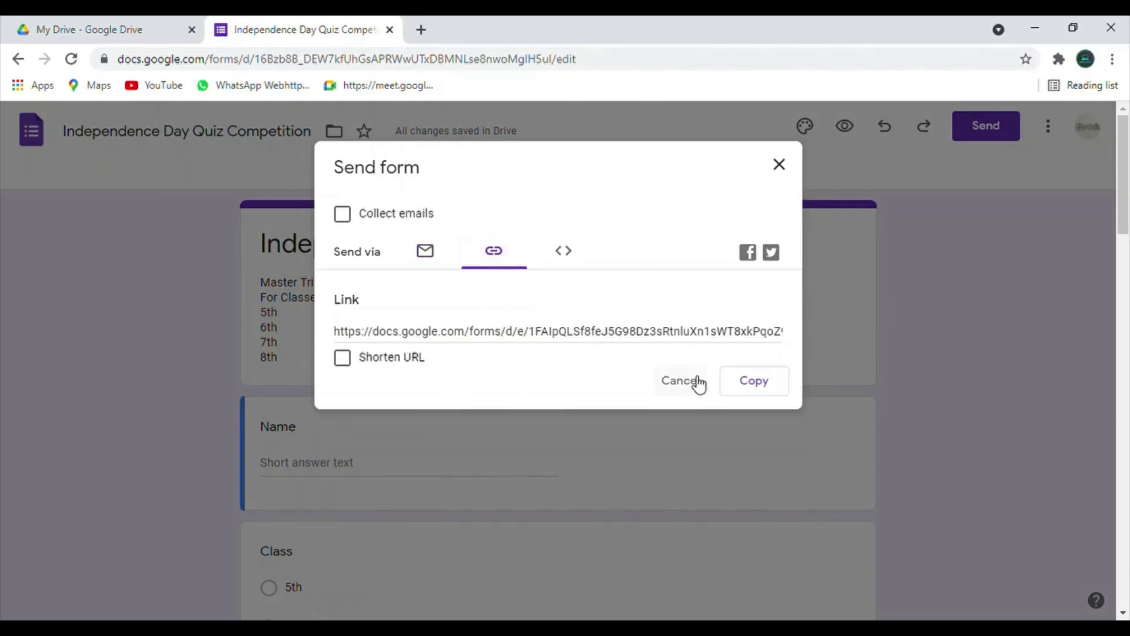
click(757, 383)
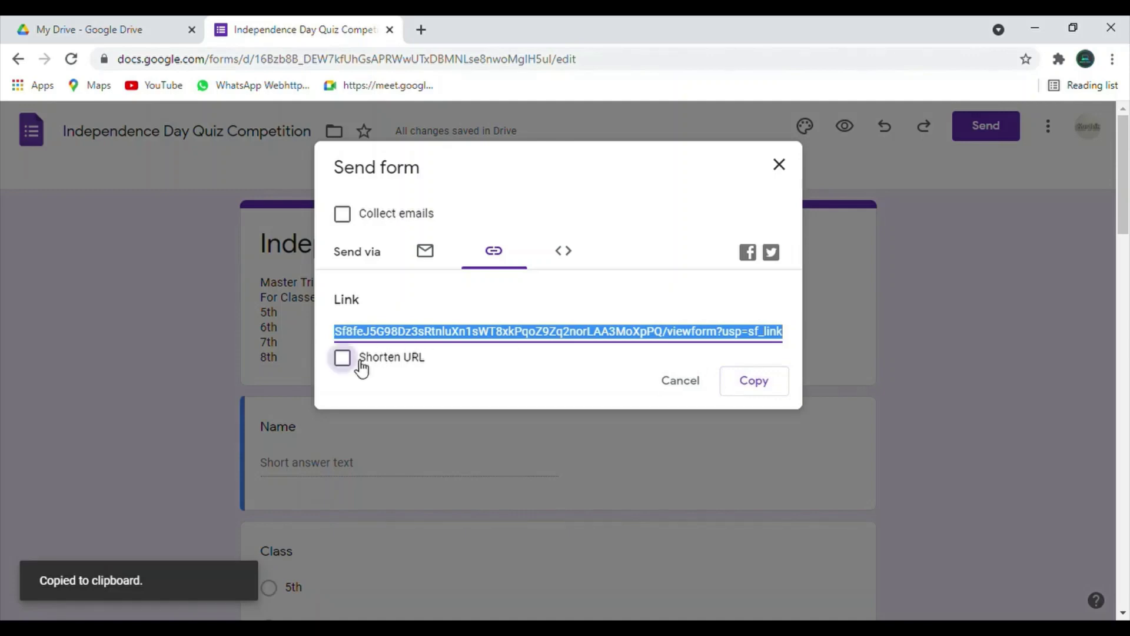
click(559, 261)
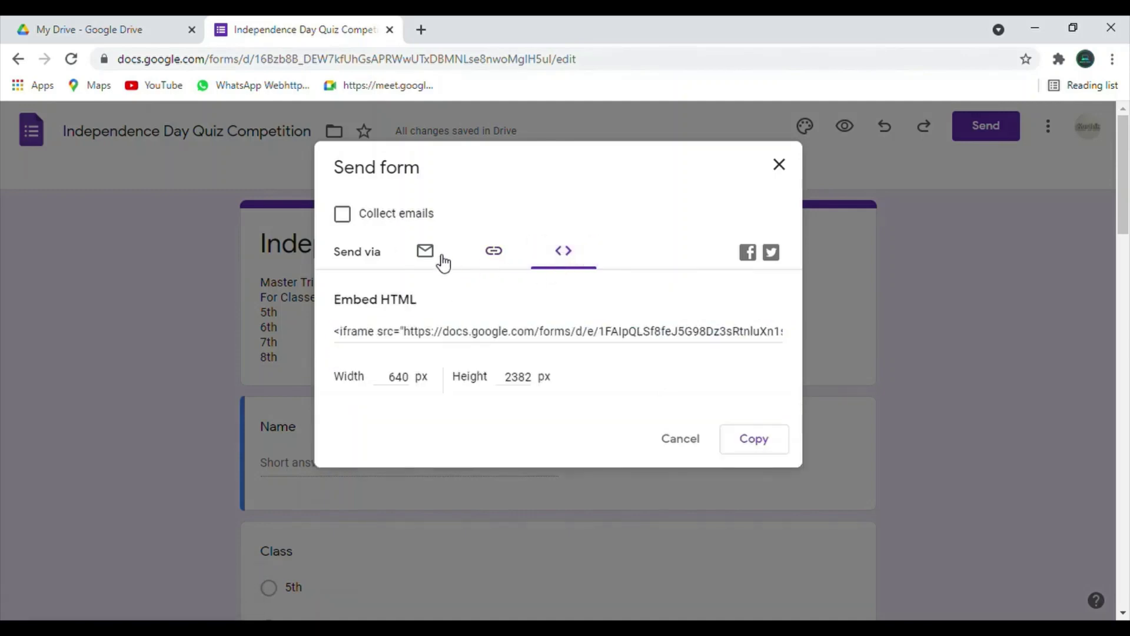
Return to the email sending option and send the form to the entered recipient.
click(440, 261)
scroll(715, 537, down, 1)
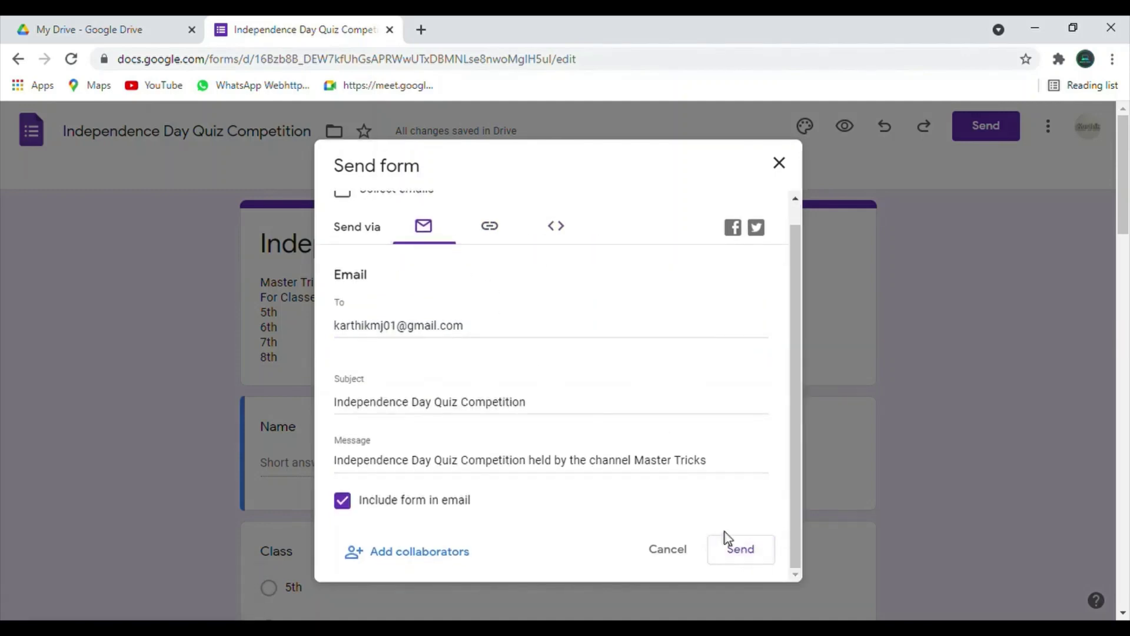
click(751, 546)
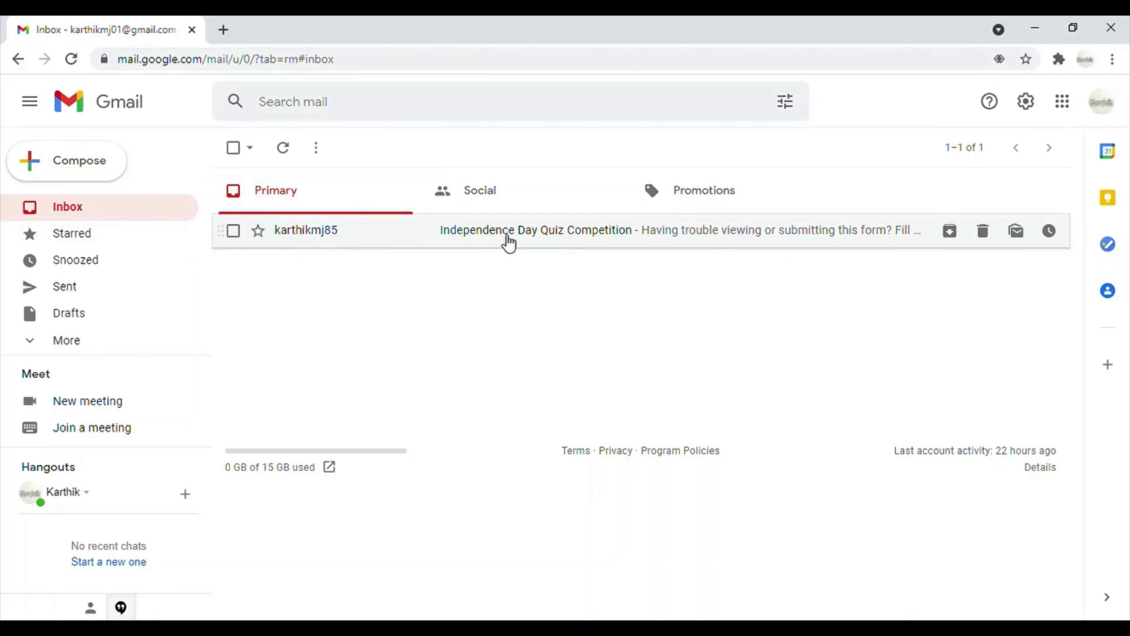
Open the received "Independence Day Quiz Competition" email in Gmail and look through the embedded form.
click(494, 247)
scroll(569, 357, down, 5)
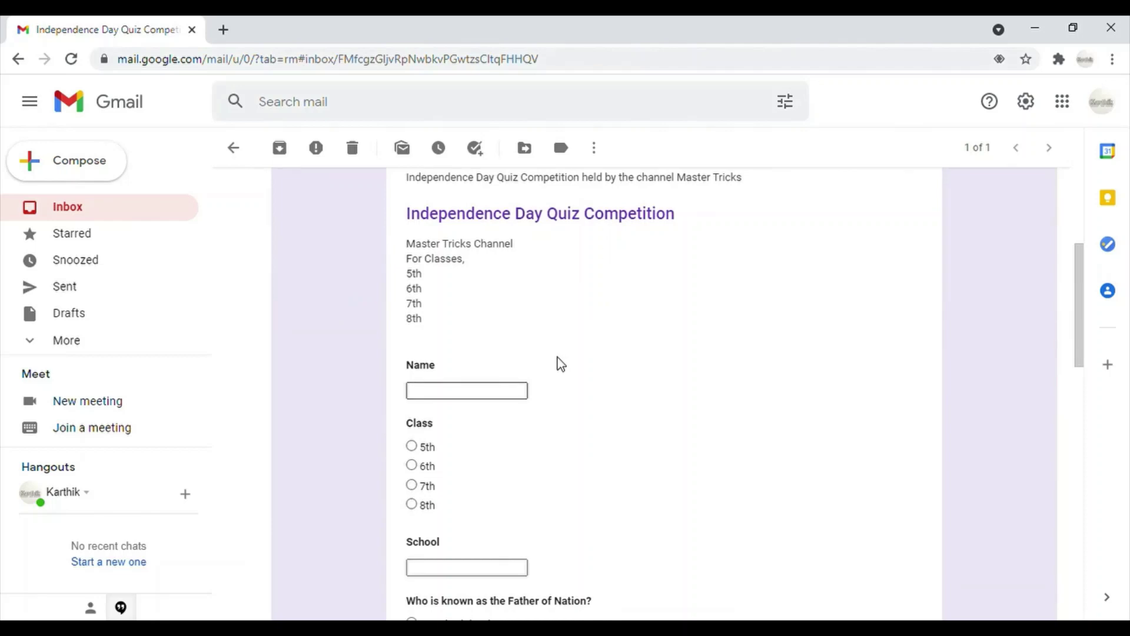
scroll(539, 327, up, 3)
scroll(542, 327, down, 8)
scroll(542, 327, up, 5)
scroll(541, 327, down, 5)
scroll(471, 300, up, 5)
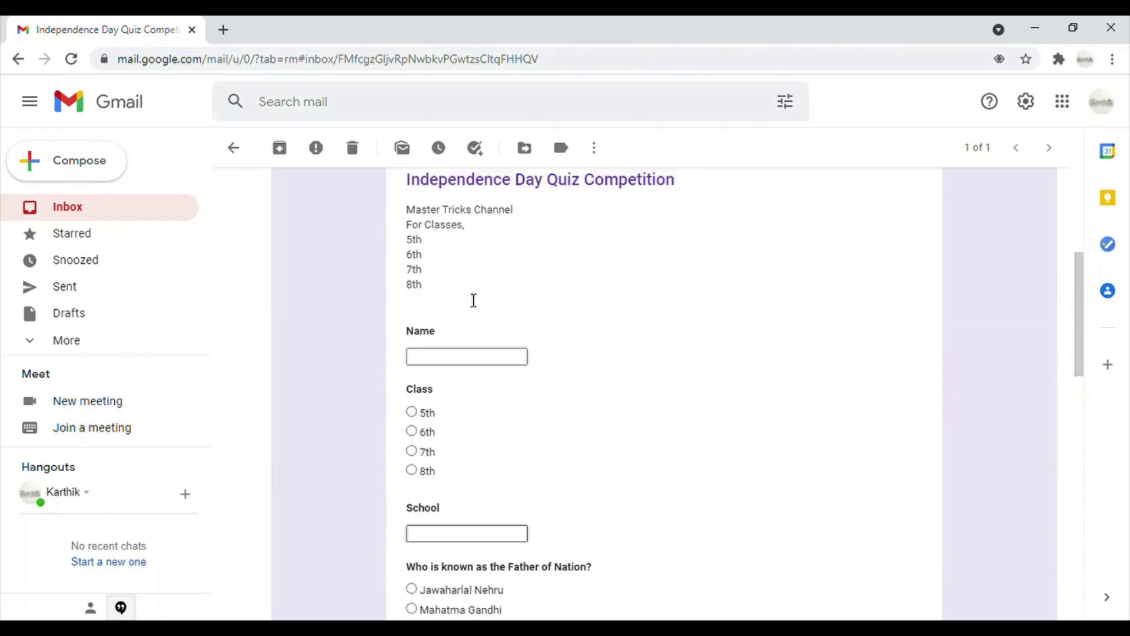
Choose 8th as the class and enter the participant's name in the emailed form.
click(412, 447)
click(414, 465)
click(414, 485)
click(412, 504)
click(454, 391)
text(Karthik M J)
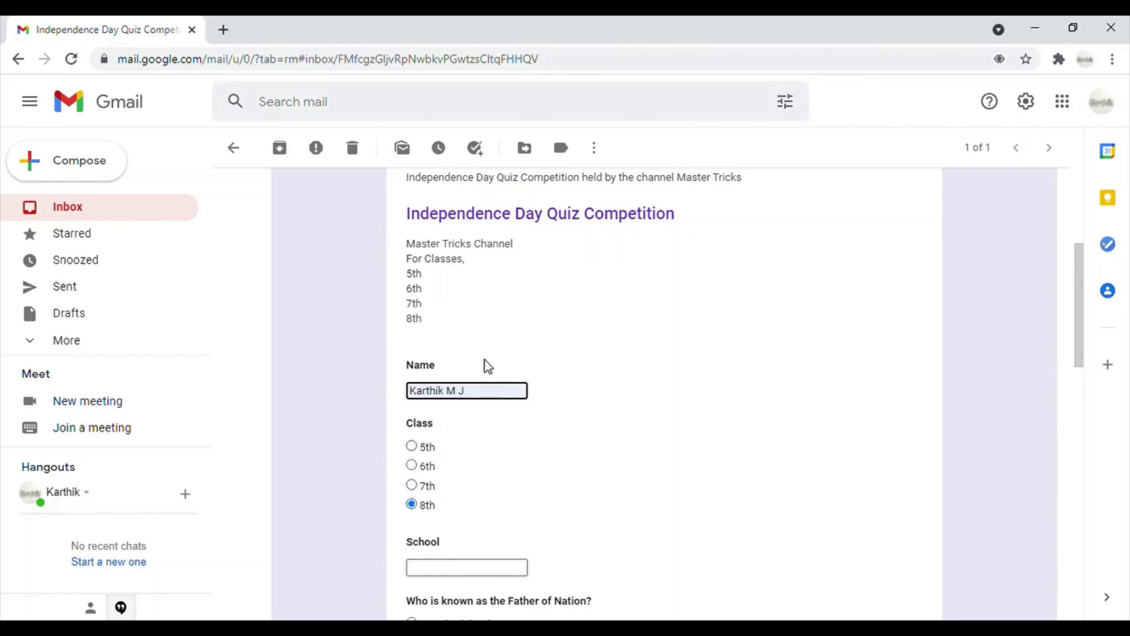
Answer "Mahatma Gandhi" for the Father of Nation and "Independent" for the 1919 newspaper, and submit the form, accepting the external page submission.
scroll(424, 491, down, 5)
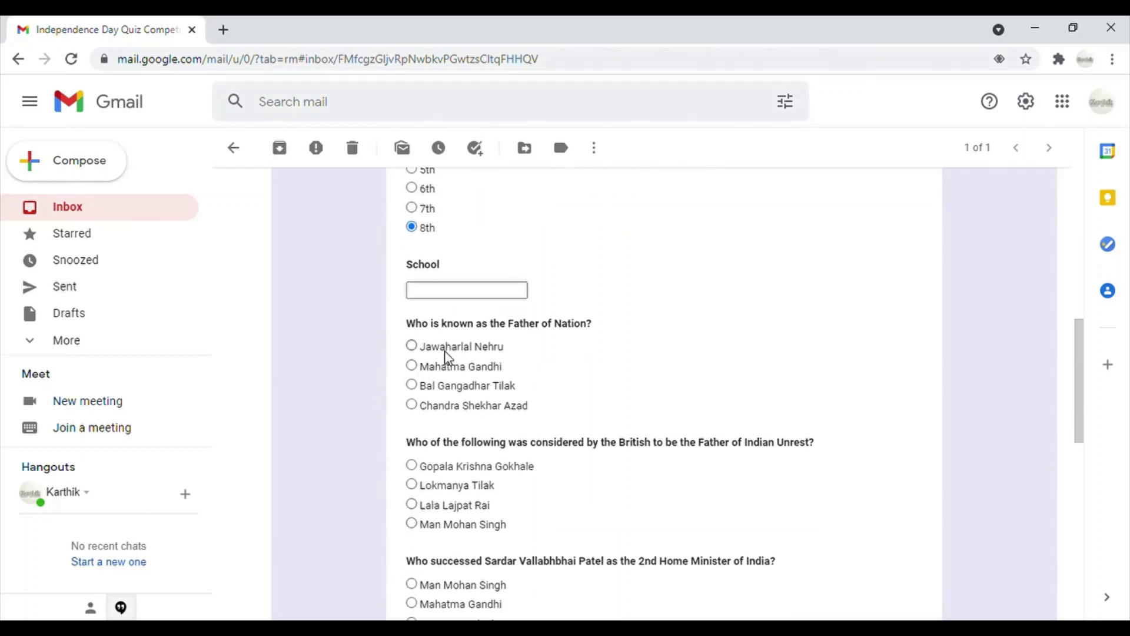
click(414, 366)
scroll(379, 444, down, 10)
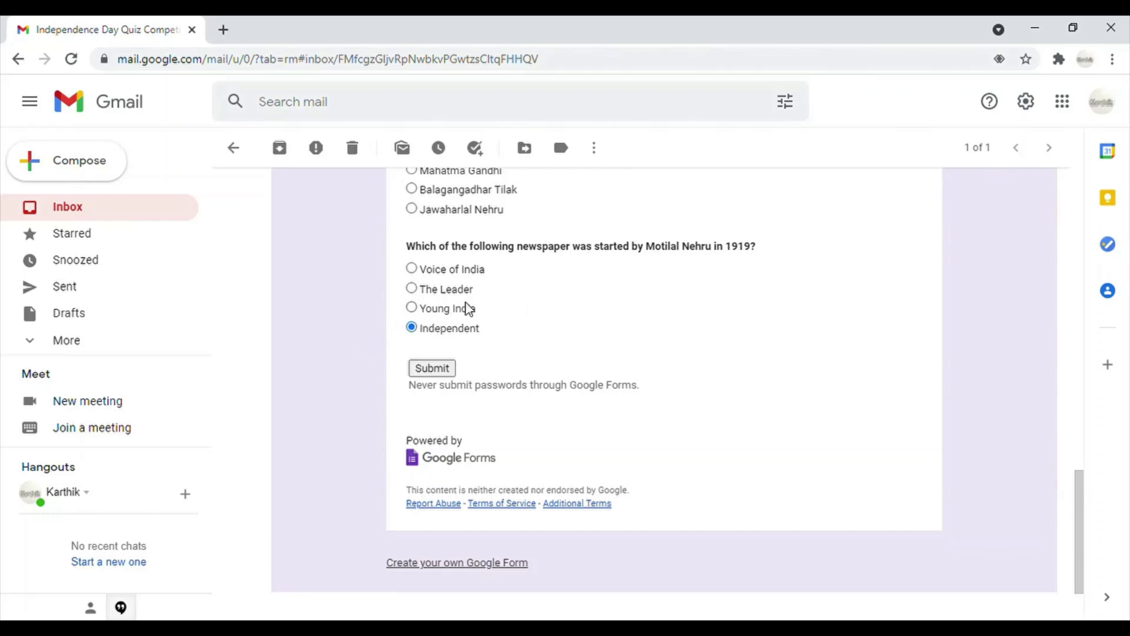
scroll(468, 284, up, 5)
scroll(489, 468, down, 5)
click(436, 374)
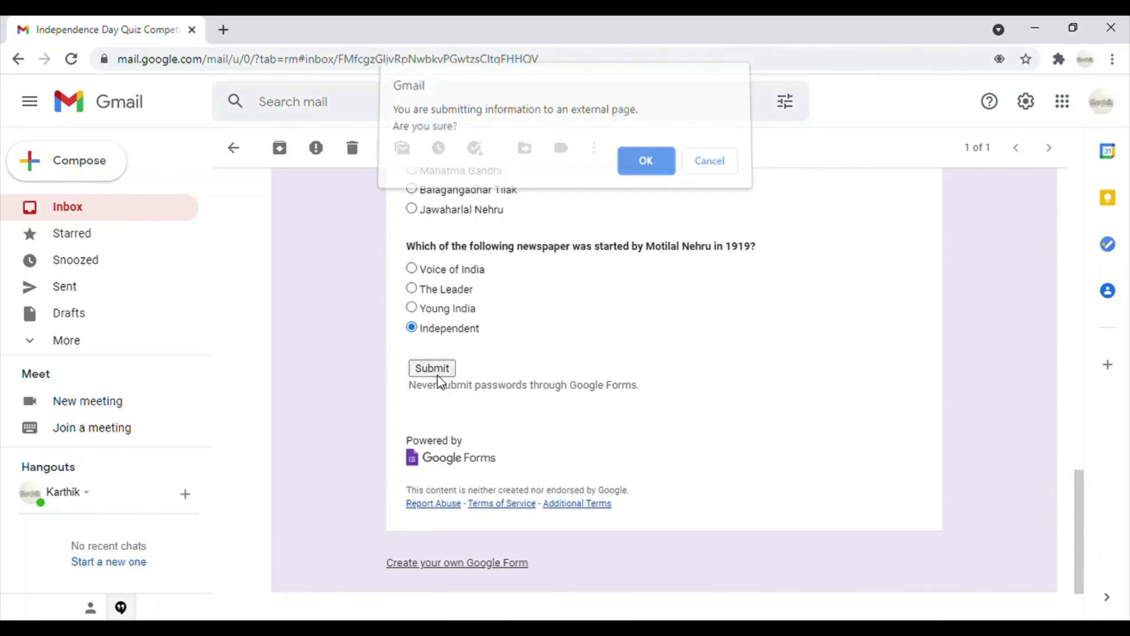
click(634, 169)
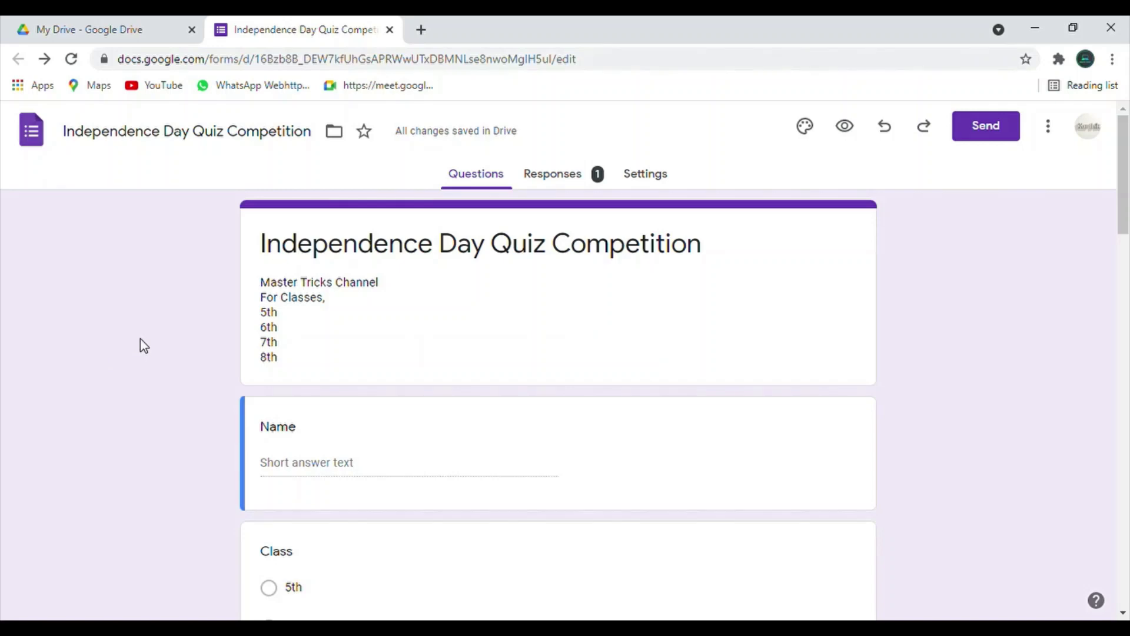
Switch back to the Google Forms editor and view the response summary of the quiz.
click(563, 176)
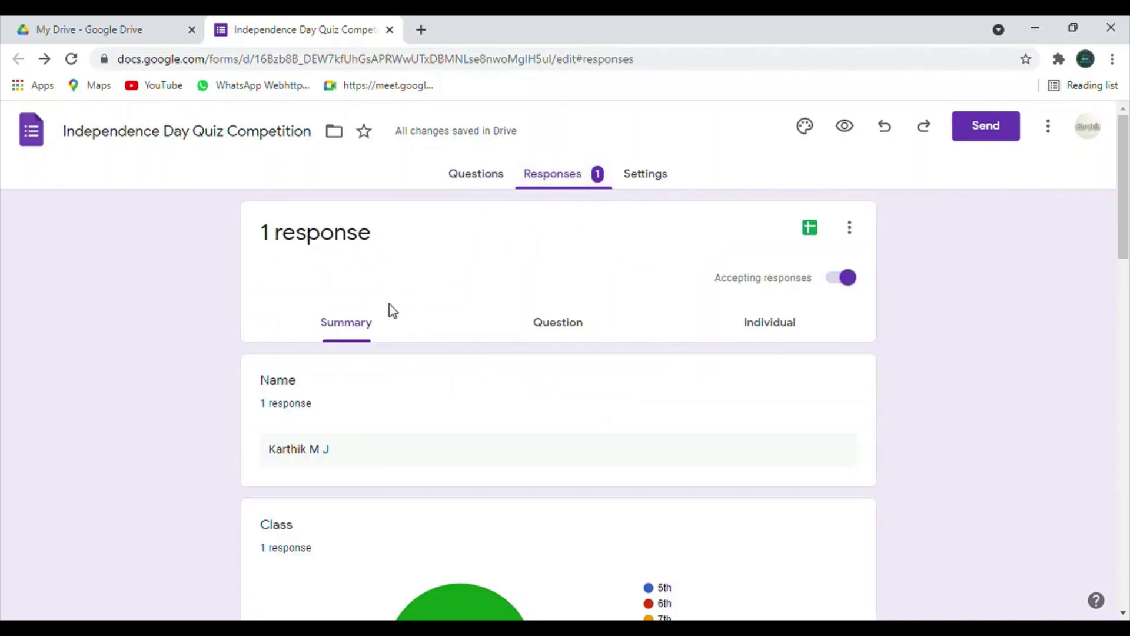
Look over the response summary and view the responses by question for the Name field.
scroll(441, 300, down, 4)
scroll(506, 306, up, 4)
click(558, 324)
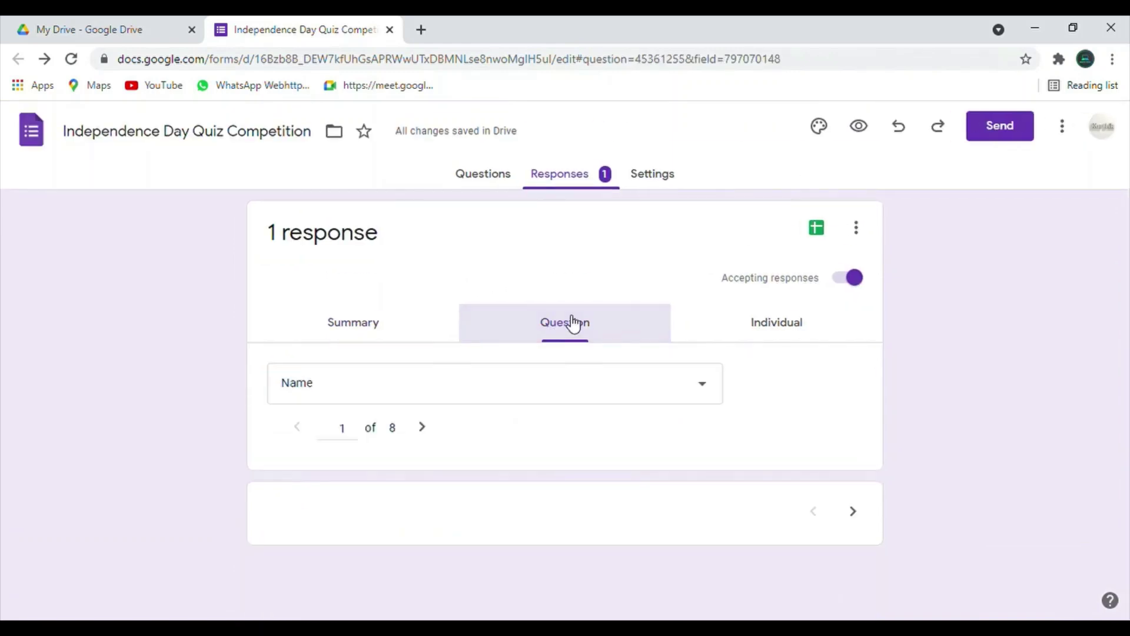
scroll(684, 329, down, 3)
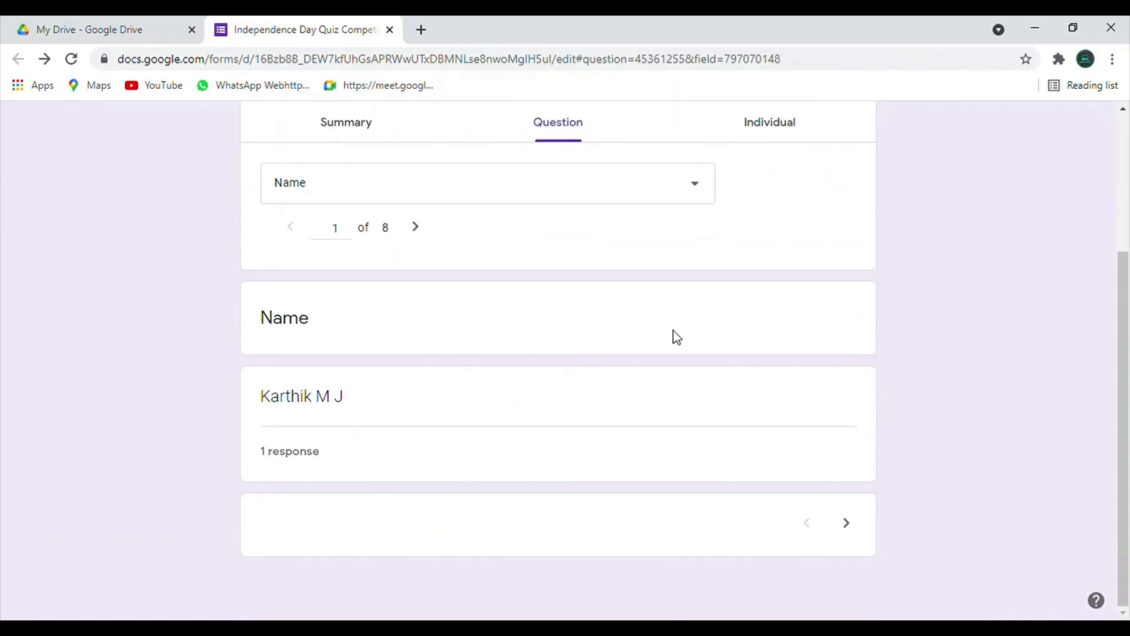
scroll(677, 337, up, 3)
View the individual response and look through its answers to all the quiz questions.
click(787, 332)
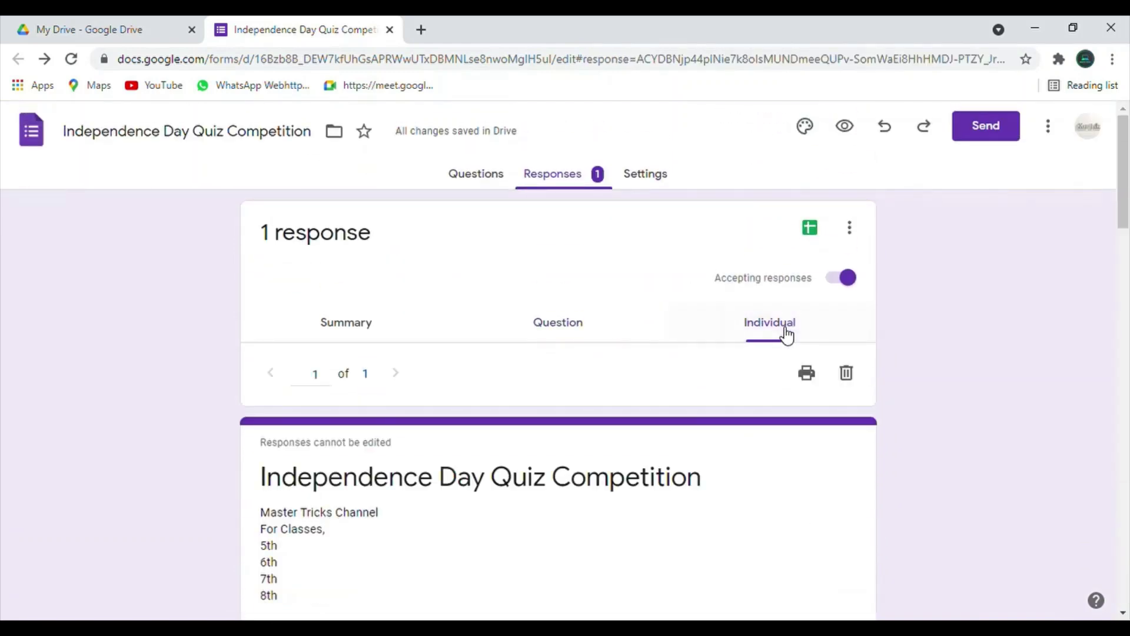
scroll(726, 350, down, 18)
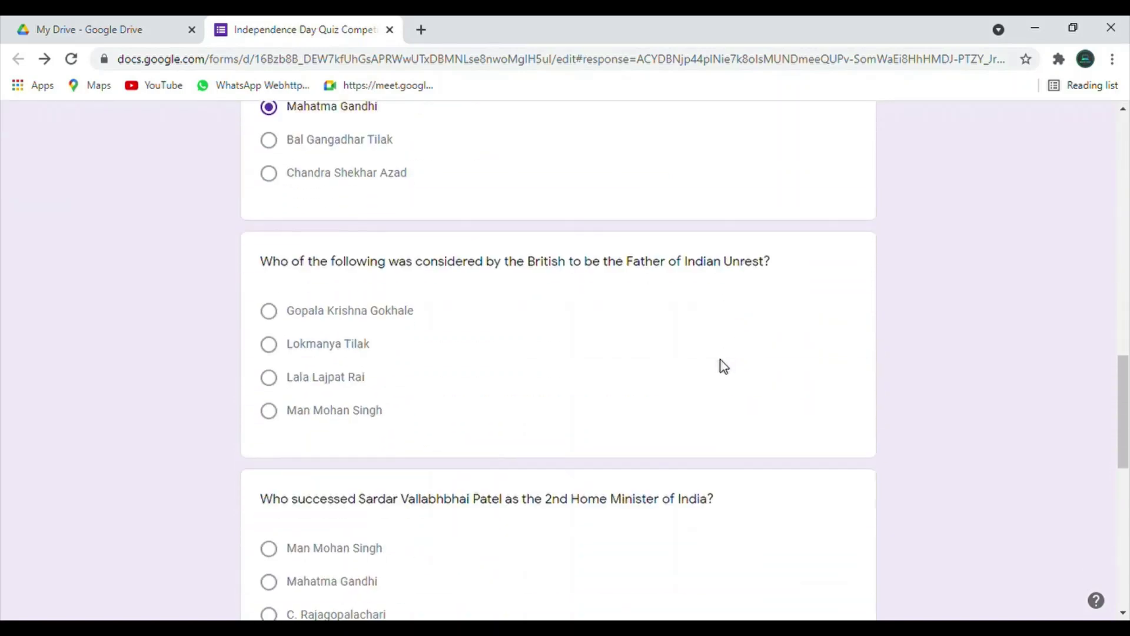
scroll(723, 368, down, 10)
scroll(720, 370, up, 20)
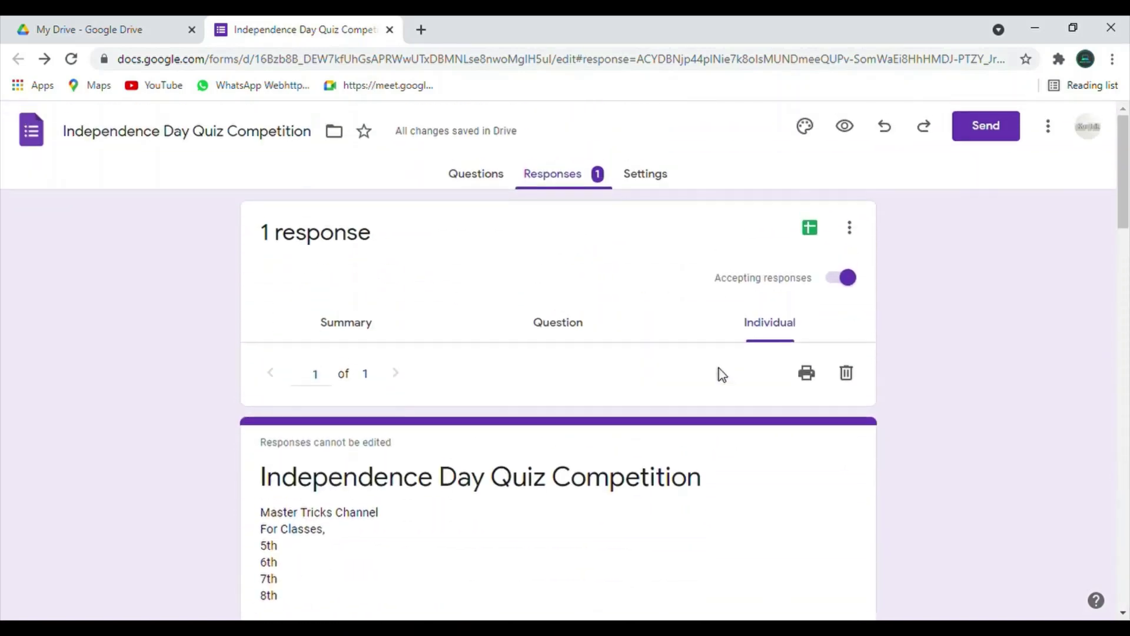
Return to the response summary and examine the results of each question, from Class to the 1919 newspaper chart.
click(363, 330)
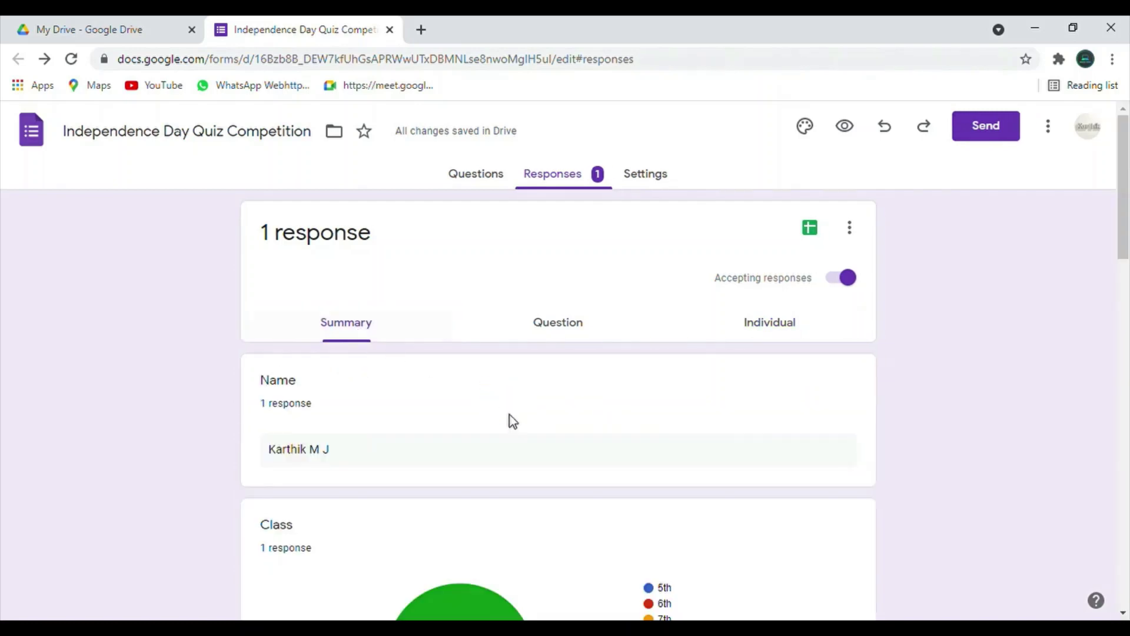
scroll(527, 424, down, 5)
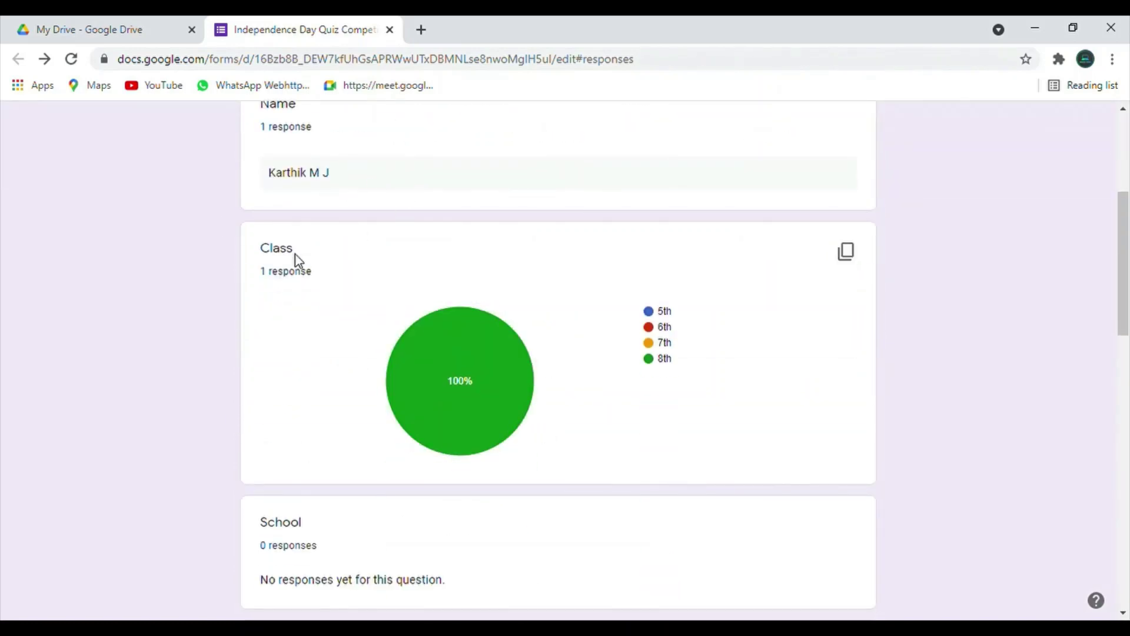
mouse_move(443, 388)
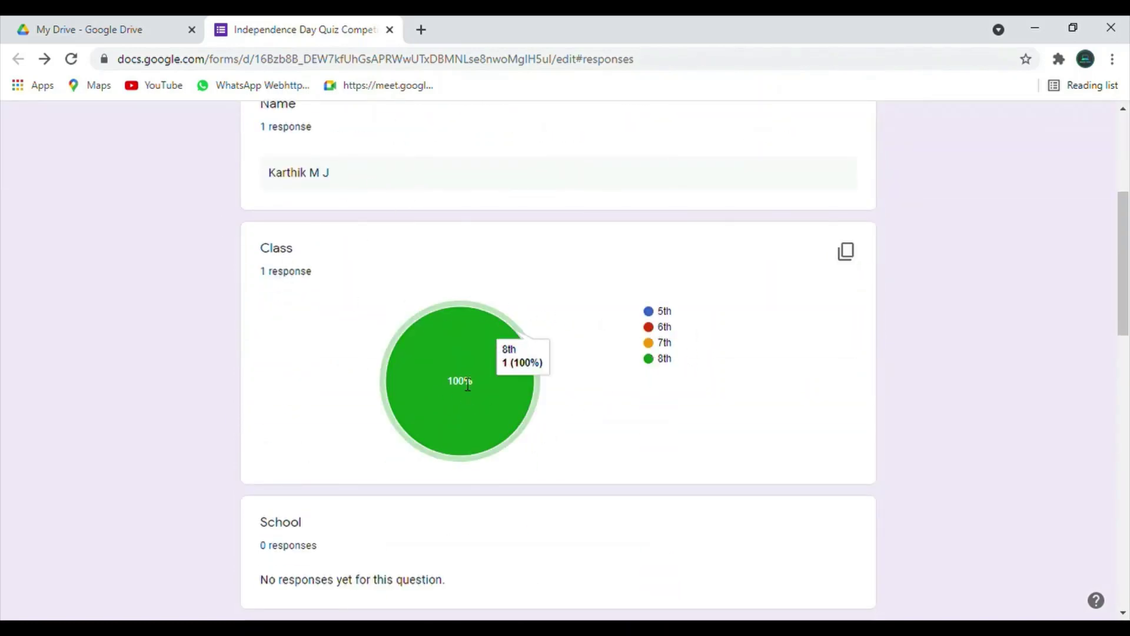
scroll(374, 383, down, 5)
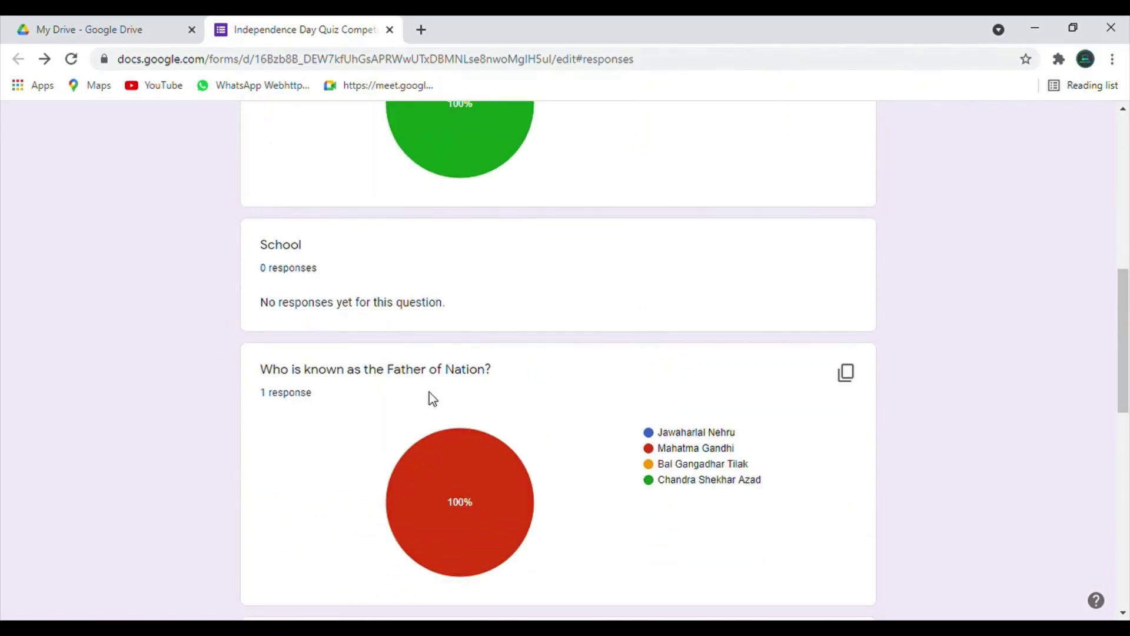
scroll(357, 453, down, 5)
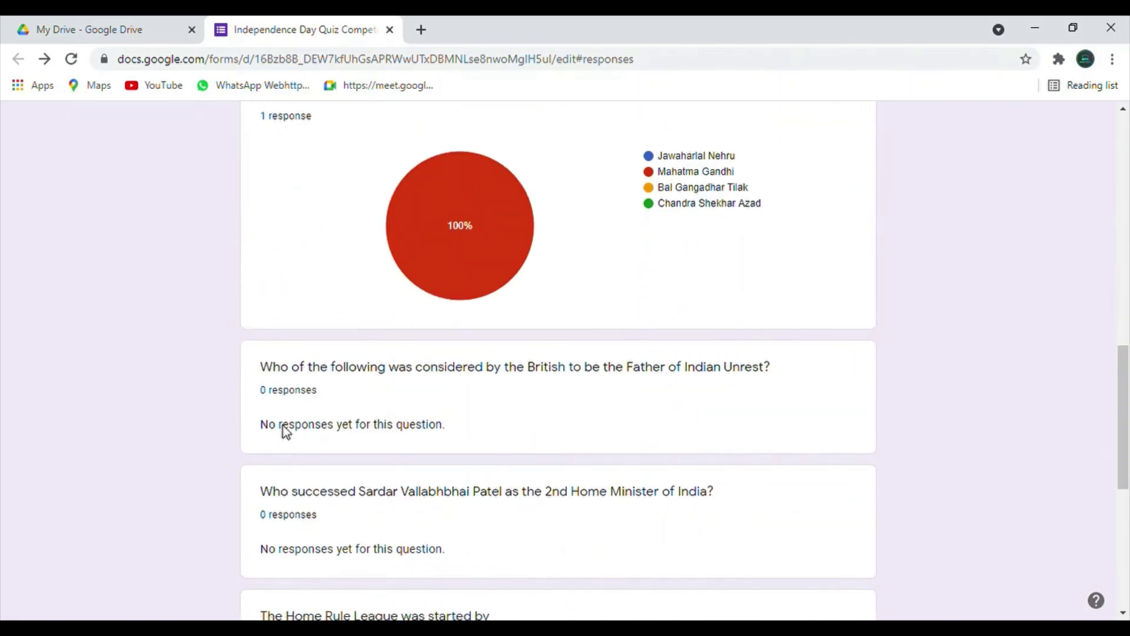
scroll(465, 439, down, 5)
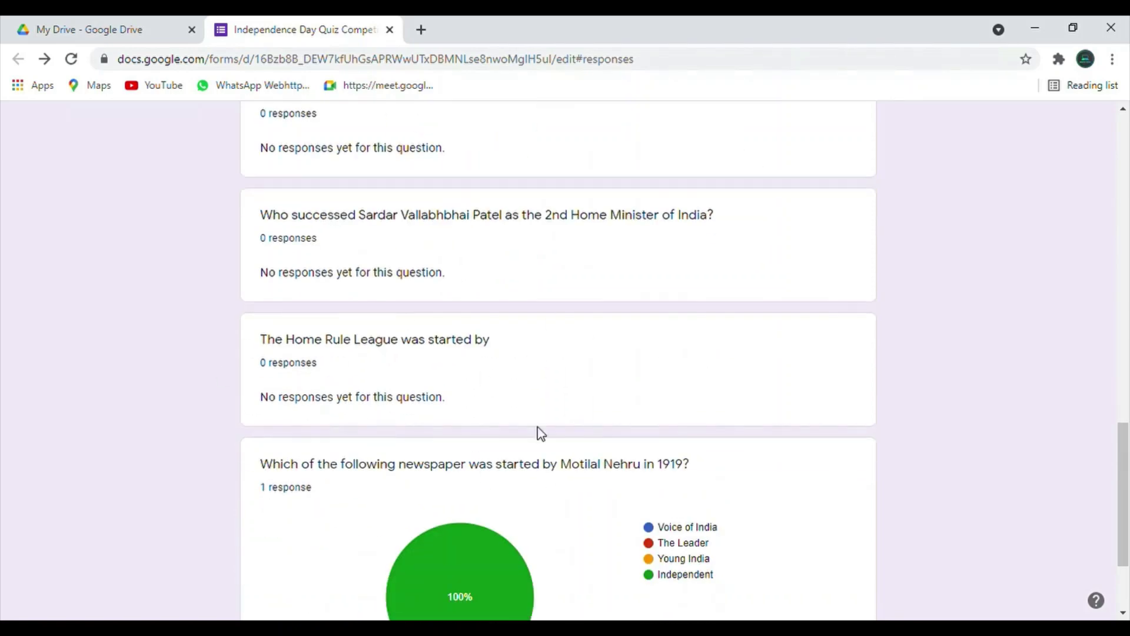
scroll(484, 594, down, 3)
scroll(538, 584, down, 1)
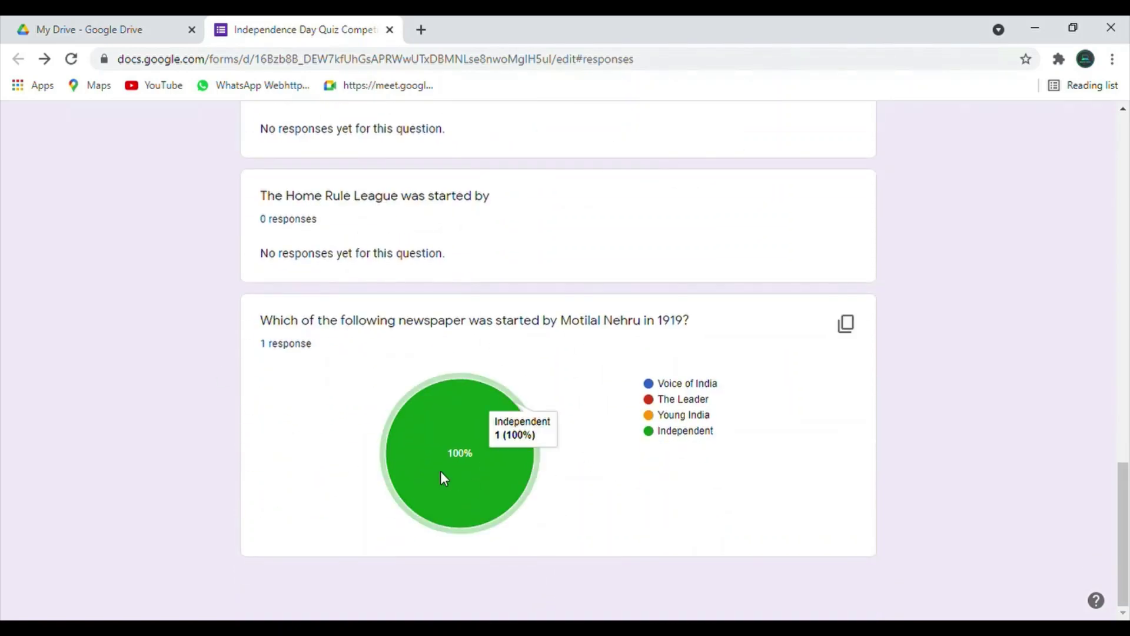